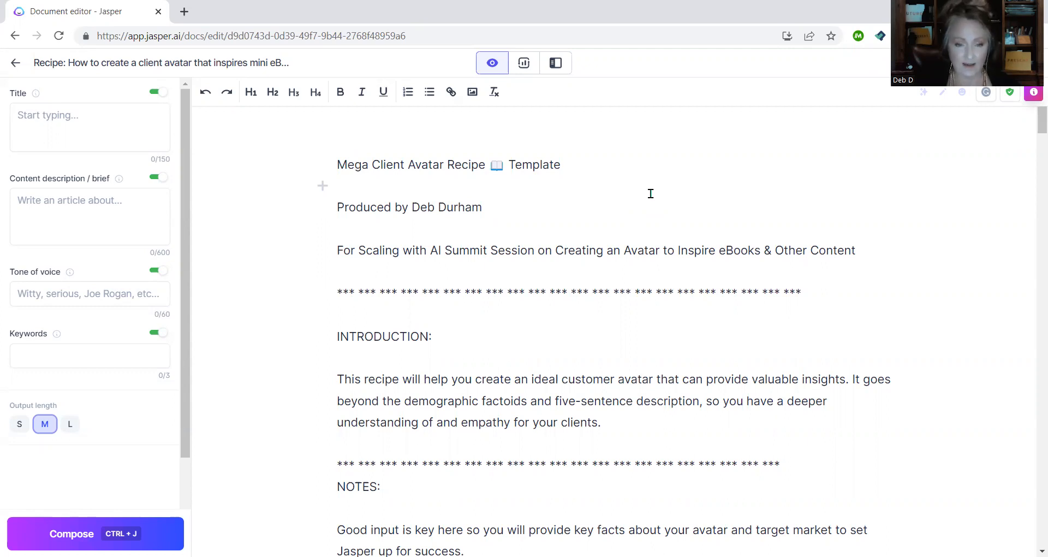
- Read the recipe instructions, highlighting the brackets-and-braces note and the four example prompt lines
{"action": "scroll", "coordinate": [651, 193], "scroll_direction": "down", "scroll_amount": 2}
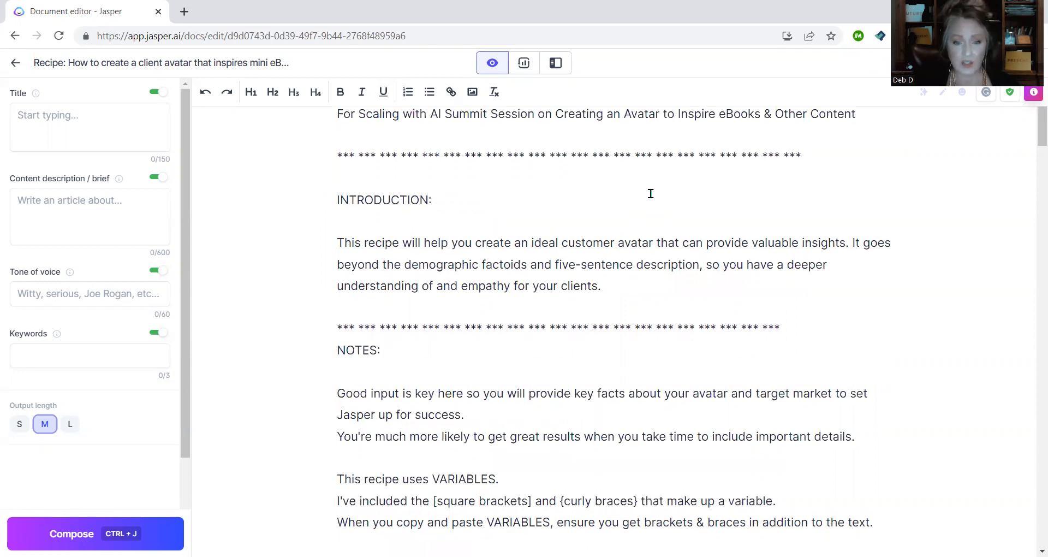
{"action": "scroll", "coordinate": [651, 193], "scroll_direction": "down", "scroll_amount": 2}
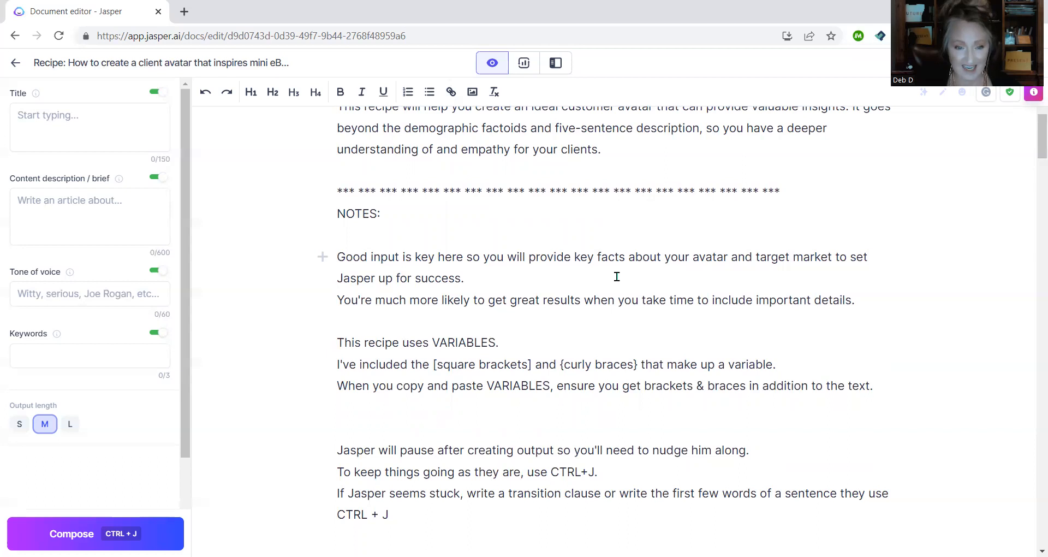
{"action": "scroll", "coordinate": [617, 277], "scroll_direction": "down", "scroll_amount": 1}
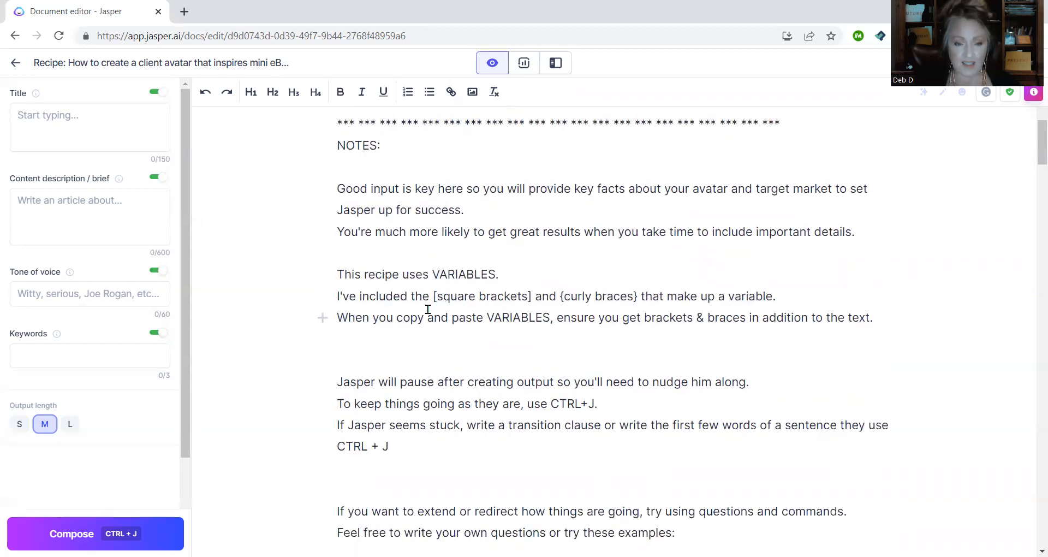
{"action": "left_click_drag", "start_coordinate": [333, 300], "coordinate": [799, 299]}
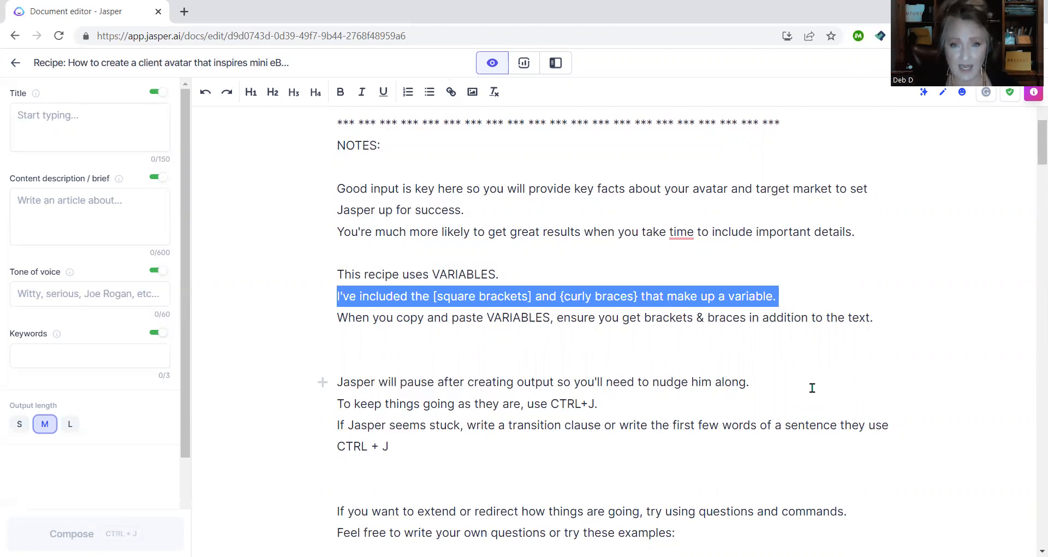
{"action": "scroll", "coordinate": [812, 388], "scroll_direction": "down", "scroll_amount": 3}
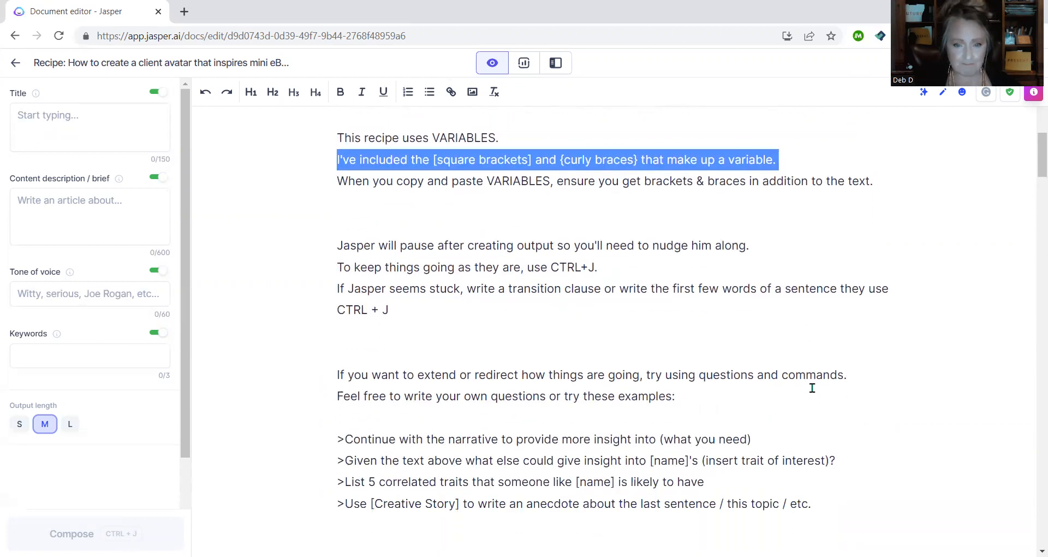
{"action": "scroll", "coordinate": [813, 388], "scroll_direction": "down", "scroll_amount": 1}
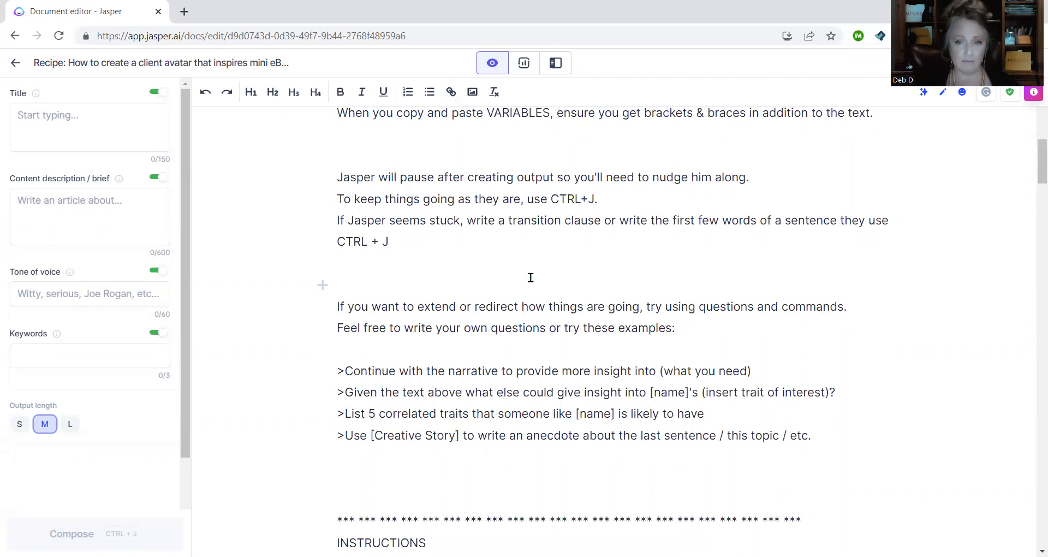
{"action": "scroll", "coordinate": [499, 246], "scroll_direction": "down", "scroll_amount": 3}
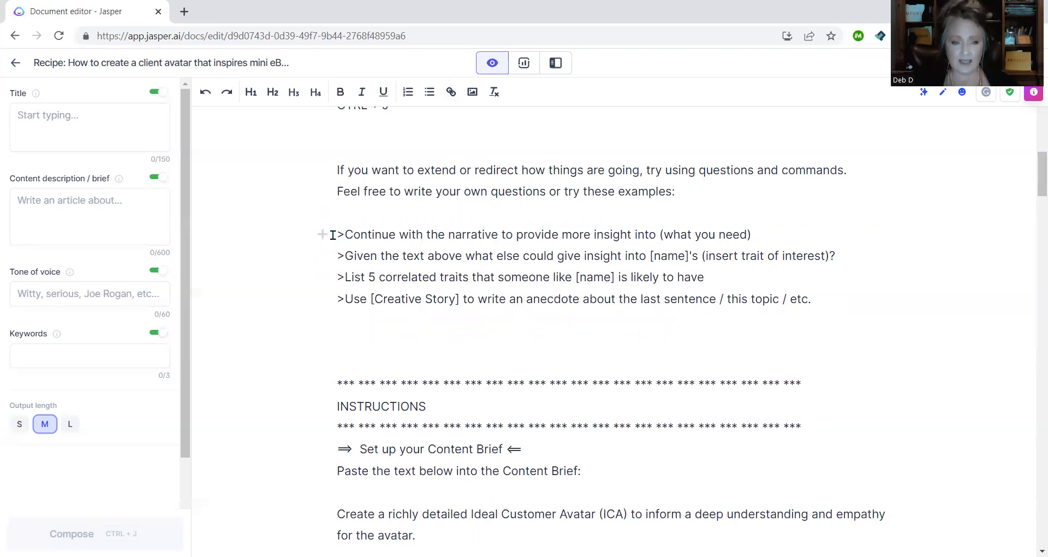
{"action": "left_click_drag", "start_coordinate": [340, 234], "coordinate": [829, 302]}
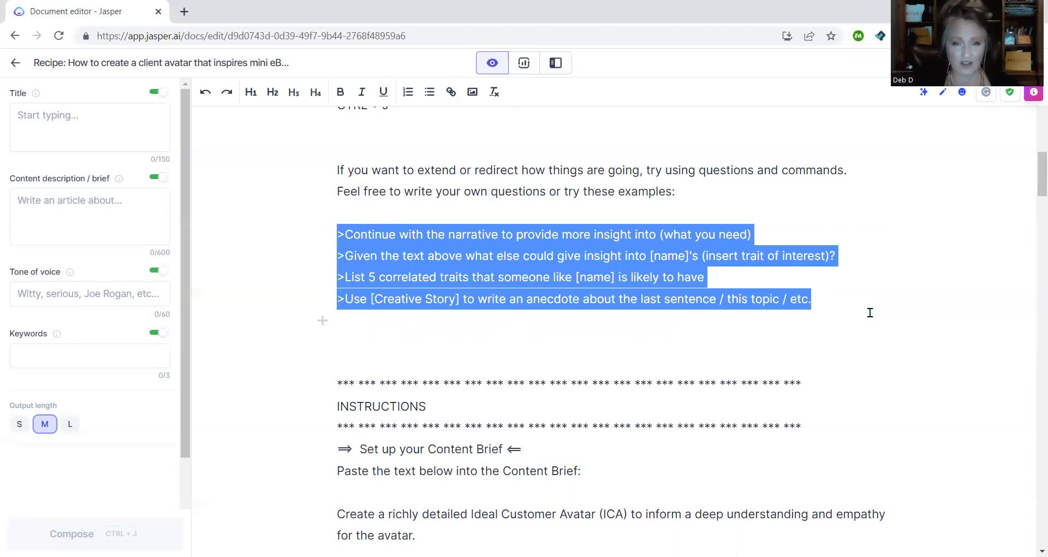
{"action": "scroll", "coordinate": [870, 312], "scroll_direction": "down", "scroll_amount": 4}
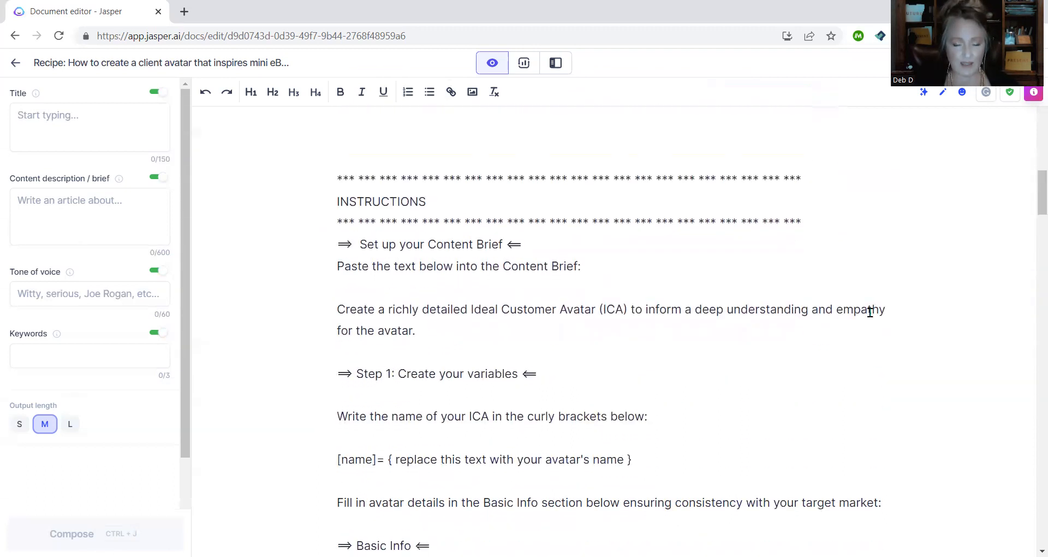
{"action": "scroll", "coordinate": [870, 312], "scroll_direction": "down", "scroll_amount": 1}
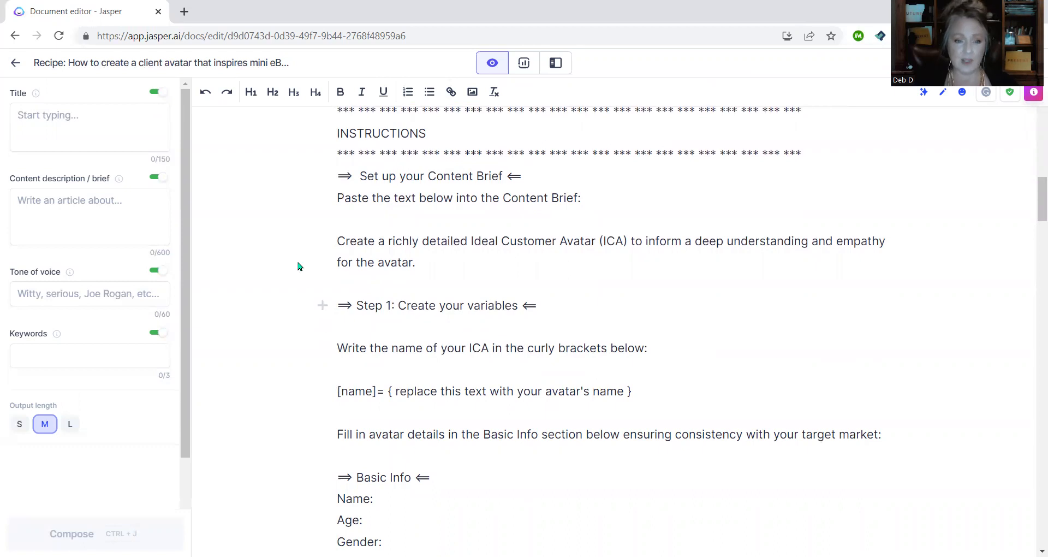
- Copy the Ideal Customer Avatar paragraph into the Content description / brief field
{"action": "left_click_drag", "start_coordinate": [336, 240], "coordinate": [426, 259]}
{"action": "key", "text": "ctrl+c"}
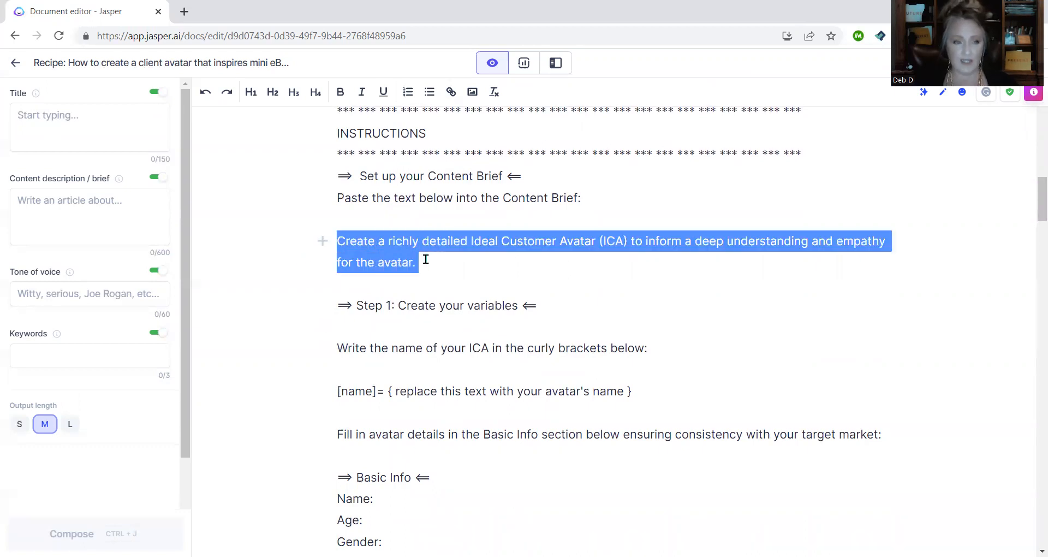
{"action": "left_click", "coordinate": [67, 206]}
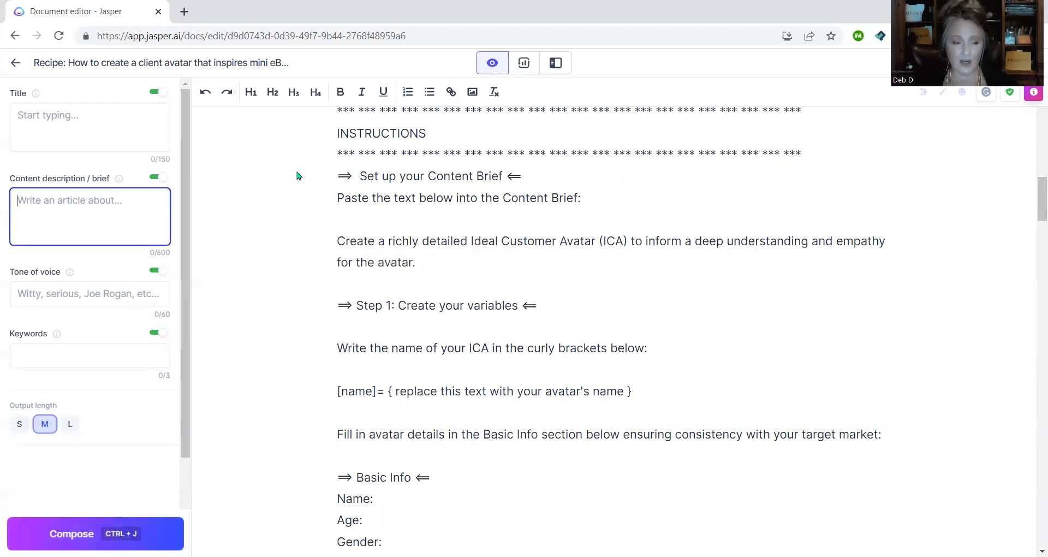
{"action": "key", "text": "ctrl+v"}
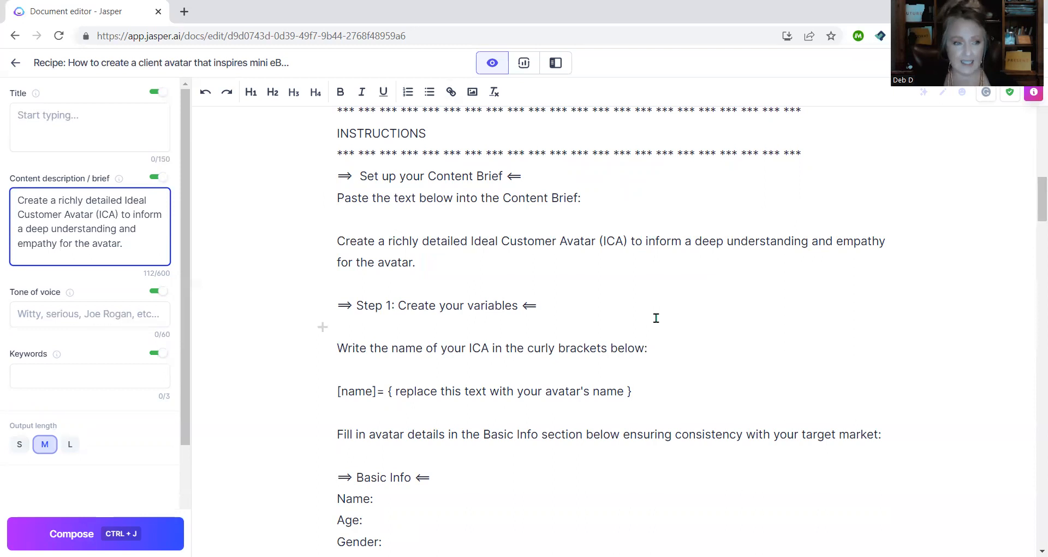
{"action": "scroll", "coordinate": [657, 317], "scroll_direction": "down", "scroll_amount": 1}
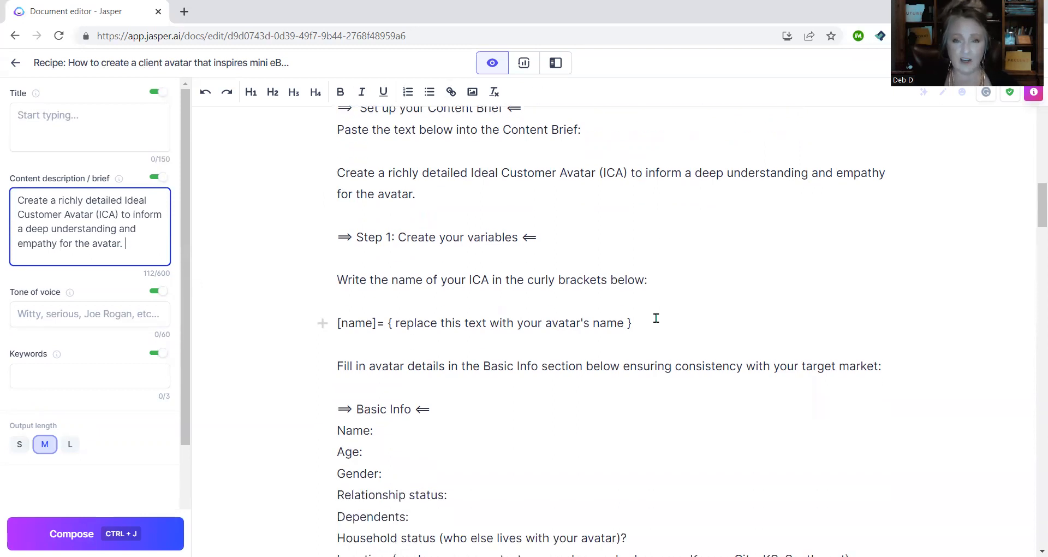
{"action": "scroll", "coordinate": [704, 303], "scroll_direction": "down", "scroll_amount": 1}
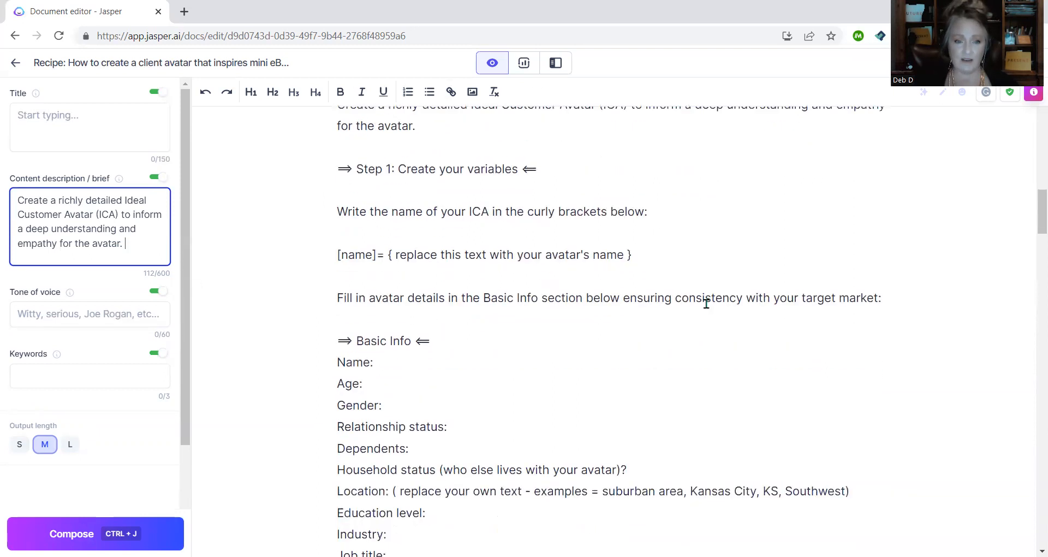
- Replace the [name] placeholder with the avatar's name inside tight curly braces, with no spaces
{"action": "left_click_drag", "start_coordinate": [395, 254], "coordinate": [621, 250]}
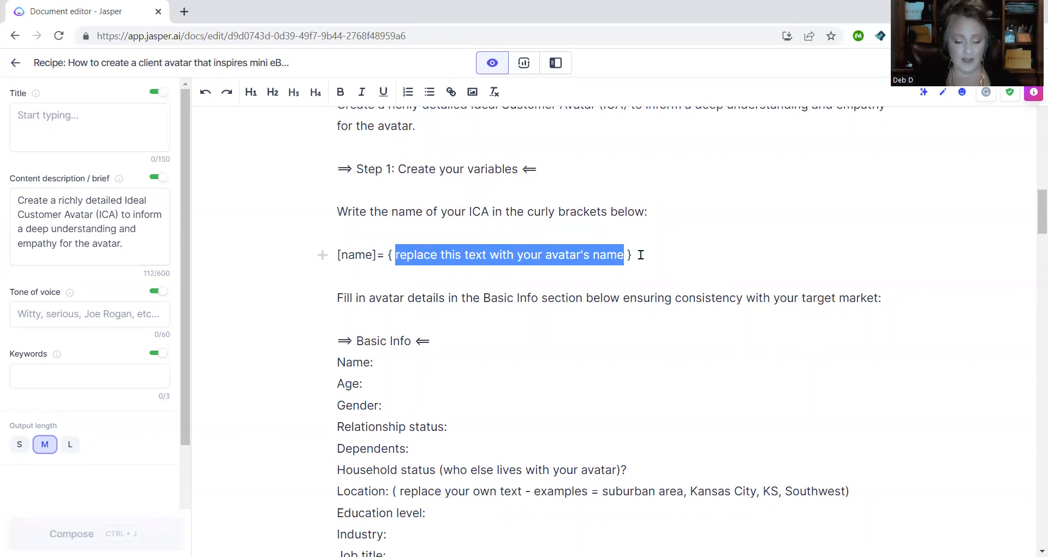
{"action": "type", "text": "Delia"}
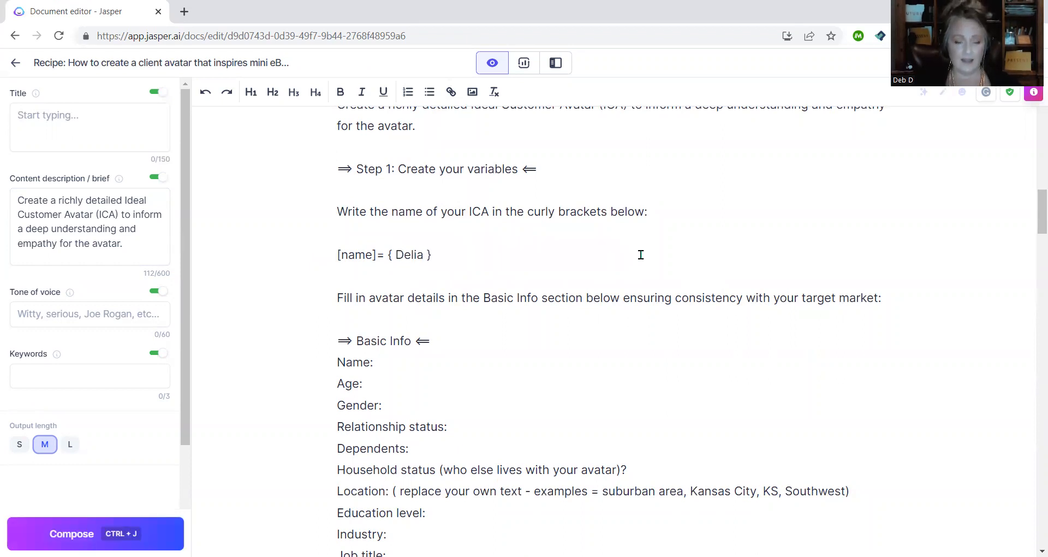
{"action": "left_click", "coordinate": [391, 255]}
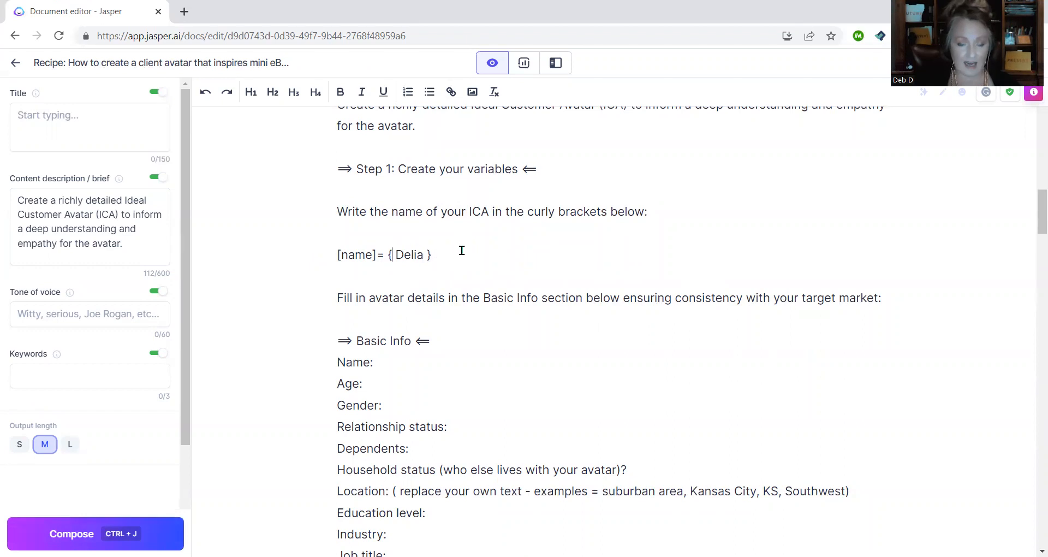
{"action": "key", "text": "Delete"}
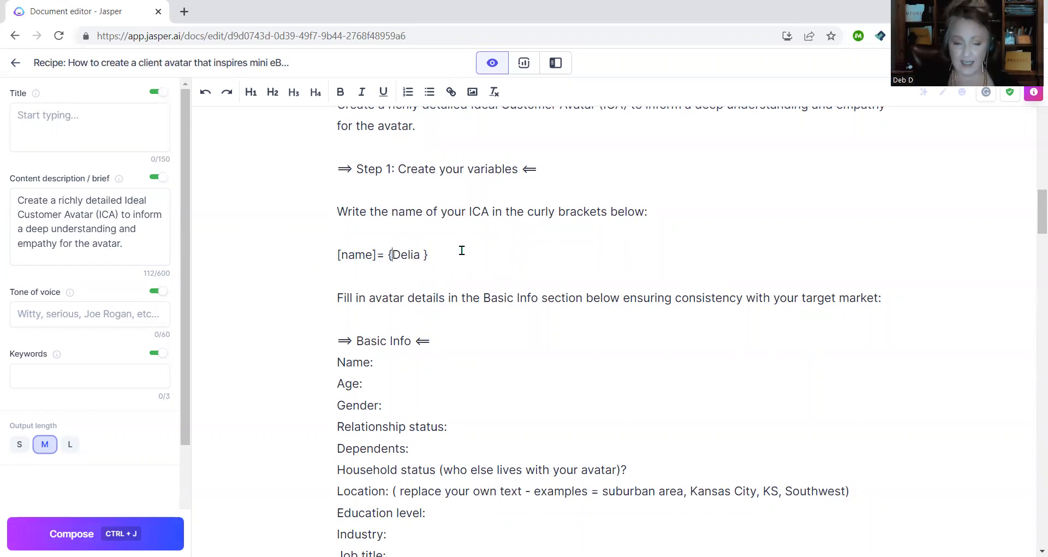
{"action": "key", "text": "BackSpace"}
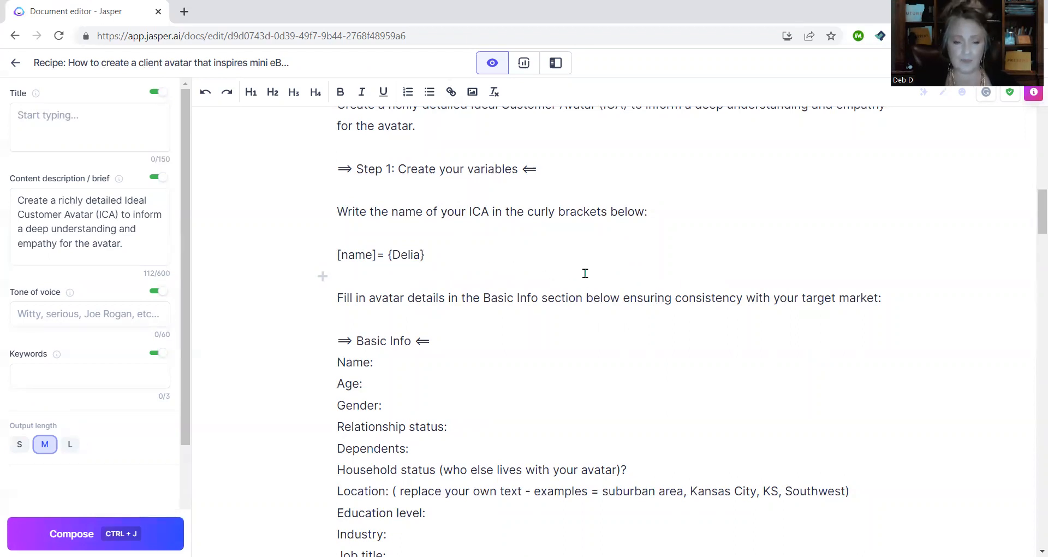
{"action": "scroll", "coordinate": [587, 275], "scroll_direction": "down", "scroll_amount": 1}
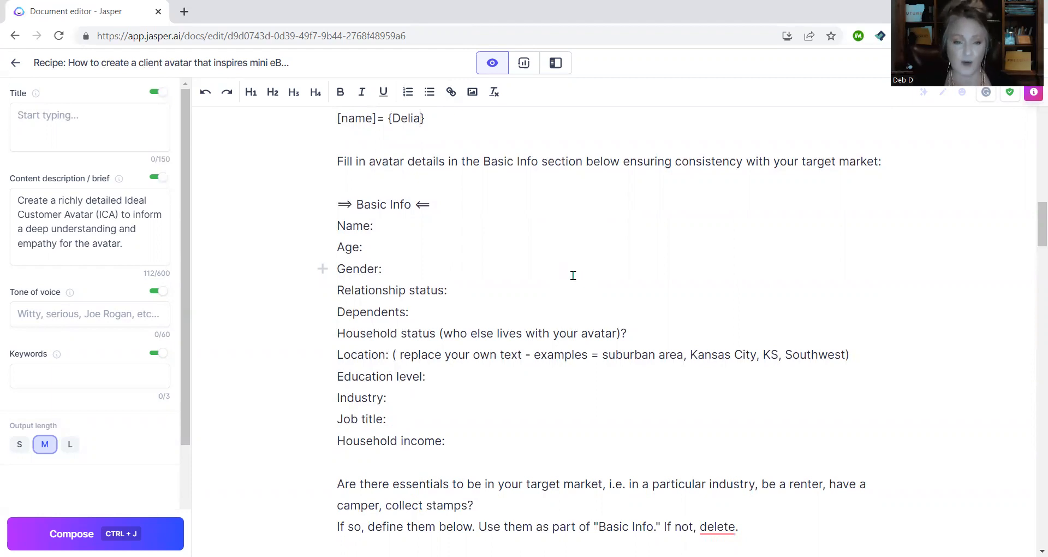
- Fill in the avatar's name, age 37, gender Female, relationship 'Living with her girlfriend', and 'no kids'
{"action": "left_click", "coordinate": [497, 227]}
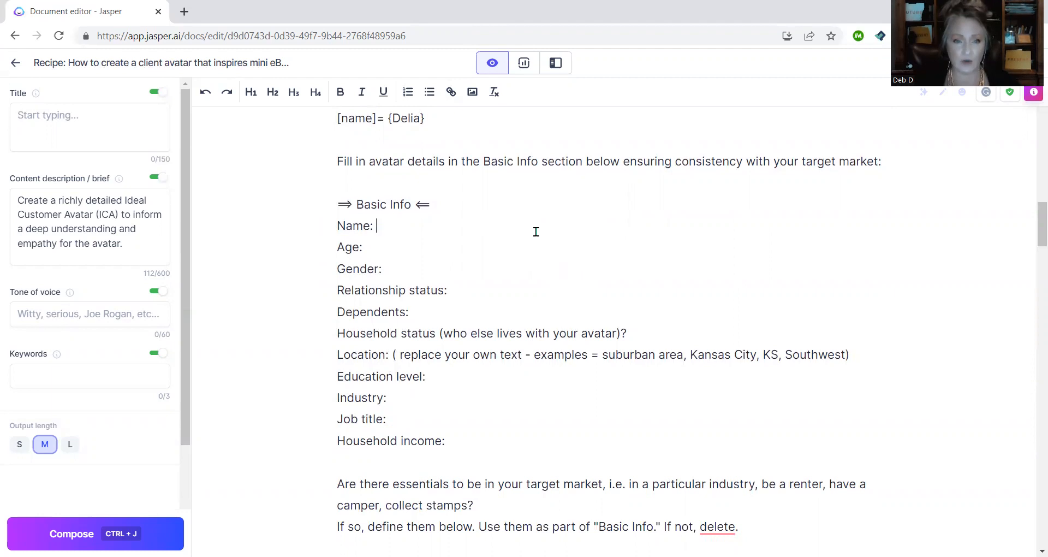
{"action": "type", "text": "Delia"}
{"action": "scroll", "coordinate": [536, 232], "scroll_direction": "up", "scroll_amount": 1}
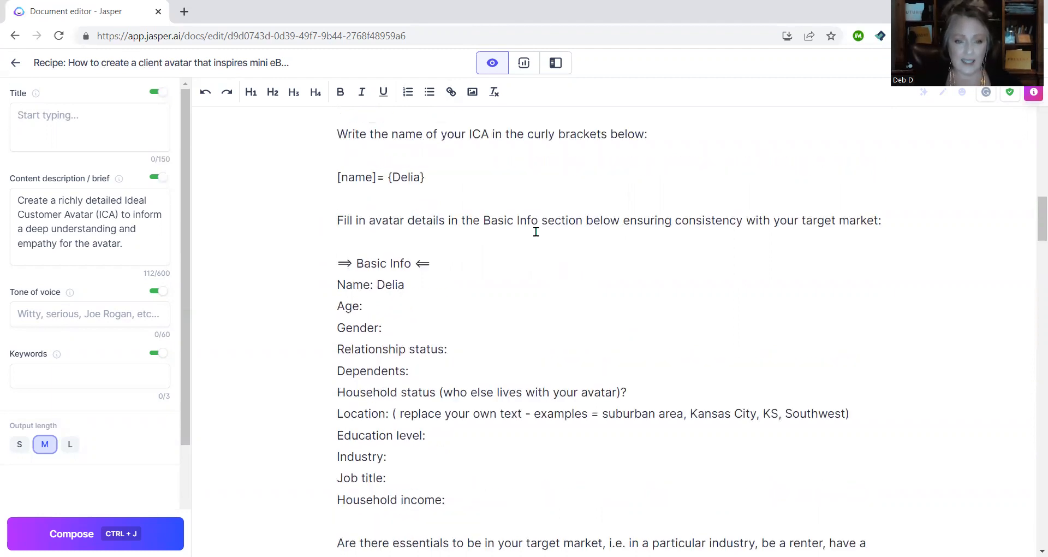
{"action": "type", "text": "37"}
{"action": "left_click", "coordinate": [426, 330]}
{"action": "type", "text": "Female"}
{"action": "left_click", "coordinate": [514, 358]}
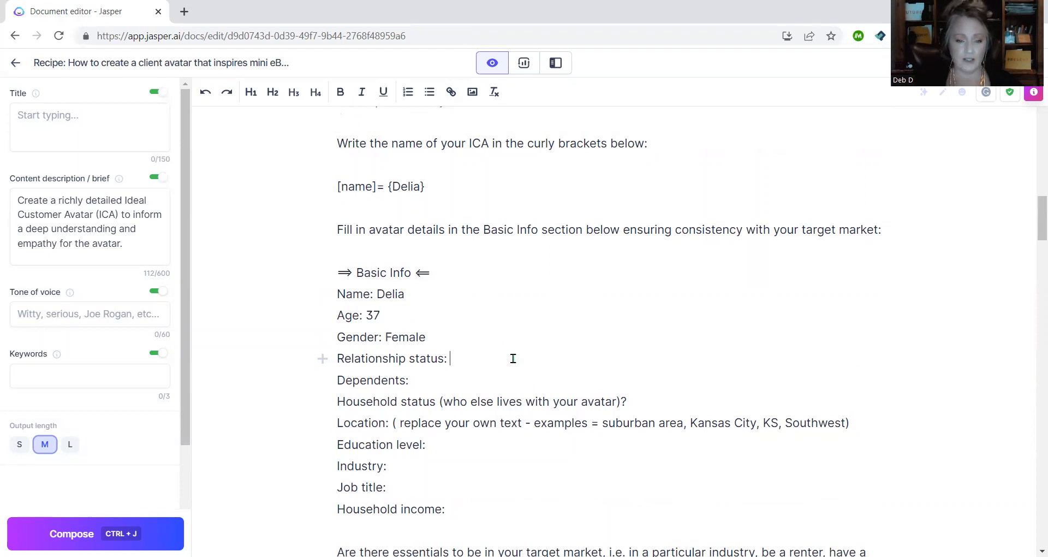
{"action": "type", "text": "Living with her girlfriend"}
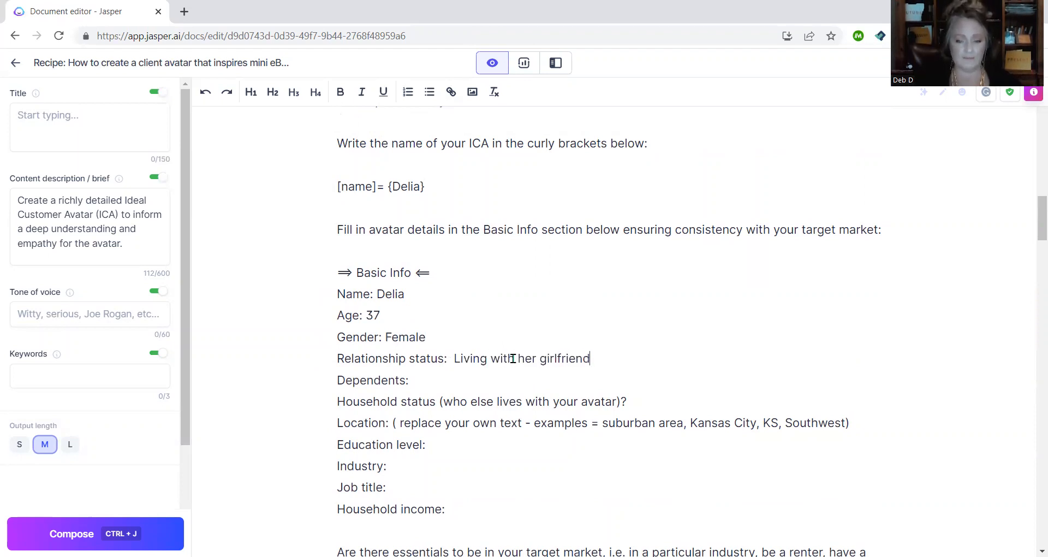
{"action": "left_click", "coordinate": [451, 376]}
{"action": "type", "text": "no kids"}
- Answer Household status: the avatar lives in an apartment with her girlfriend, named on the next line
{"action": "scroll", "coordinate": [451, 375], "scroll_direction": "down", "scroll_amount": 2}
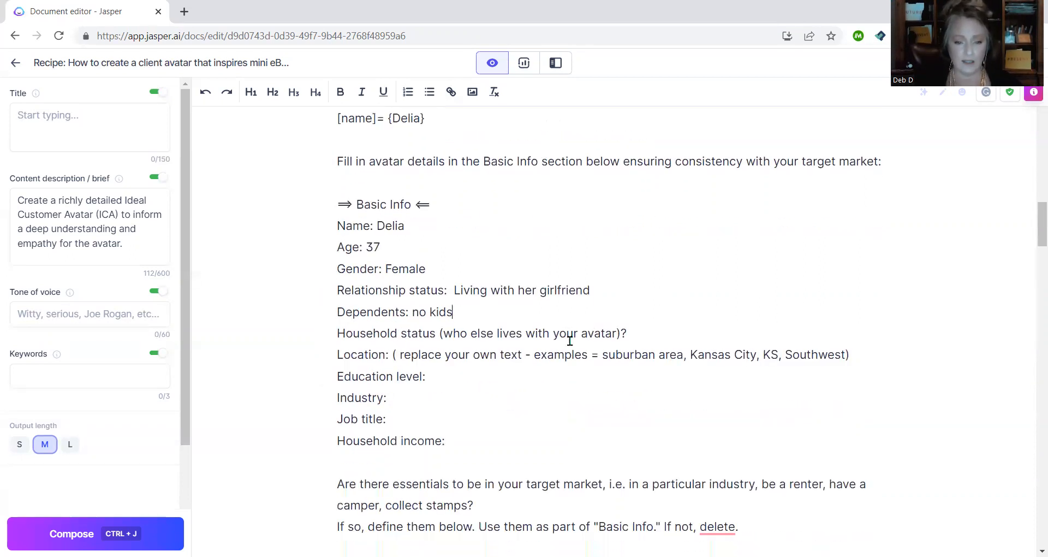
{"action": "left_click", "coordinate": [668, 263]}
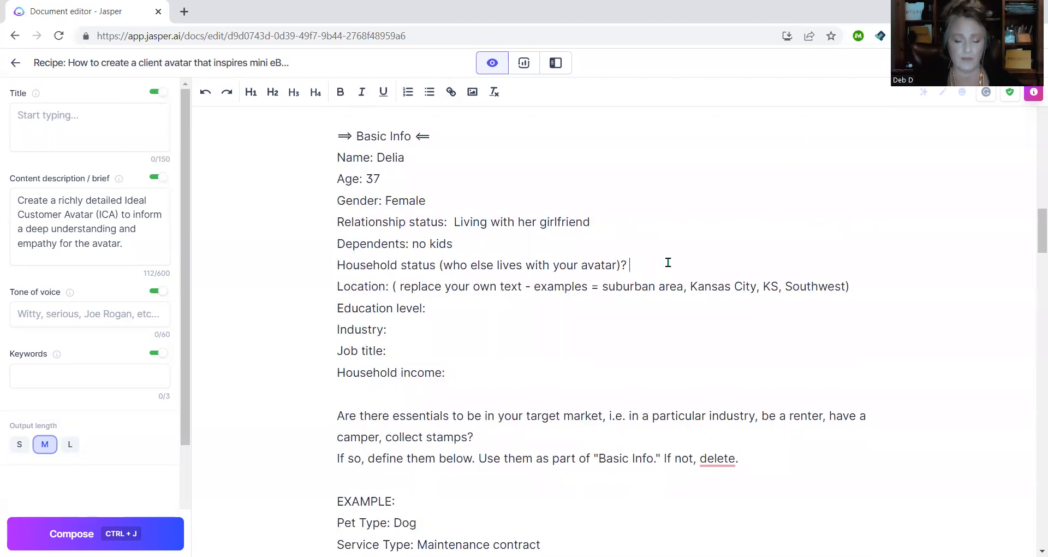
{"action": "type", "text": "delia"}
{"action": "key", "text": "BackSpace"}
{"action": "key", "text": "BackSpace"}
{"action": "key", "text": "BackSpace"}
{"action": "key", "text": "BackSpace"}
{"action": "key", "text": "BackSpace"}
{"action": "type", "text": "Delia l"}
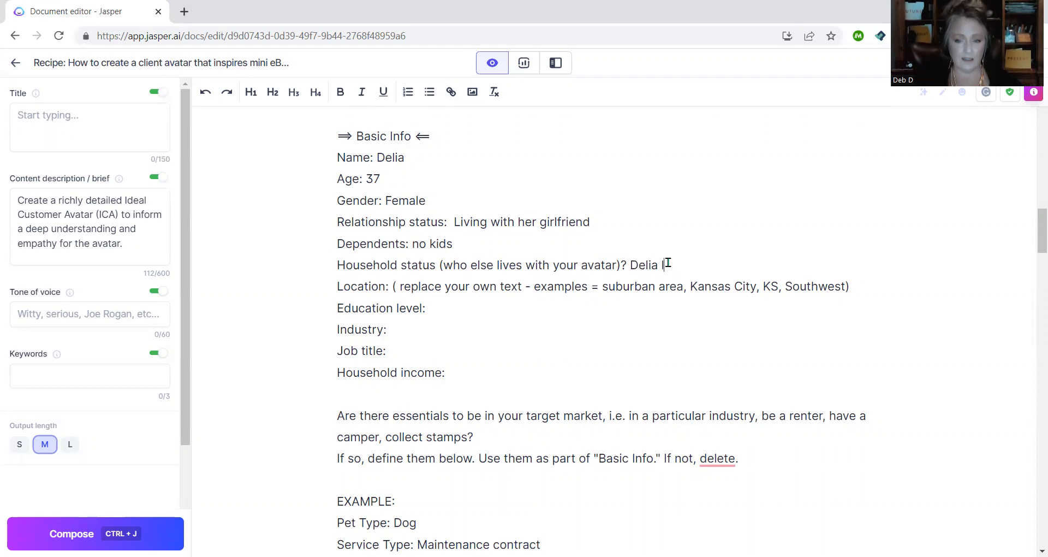
{"action": "type", "text": "ives in an apa"}
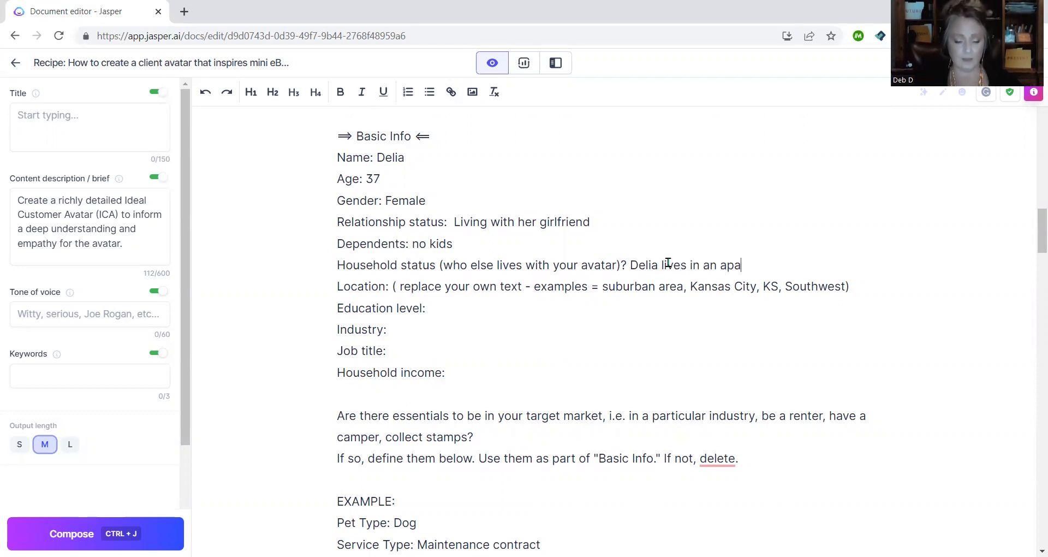
{"action": "type", "text": "rtment with other"}
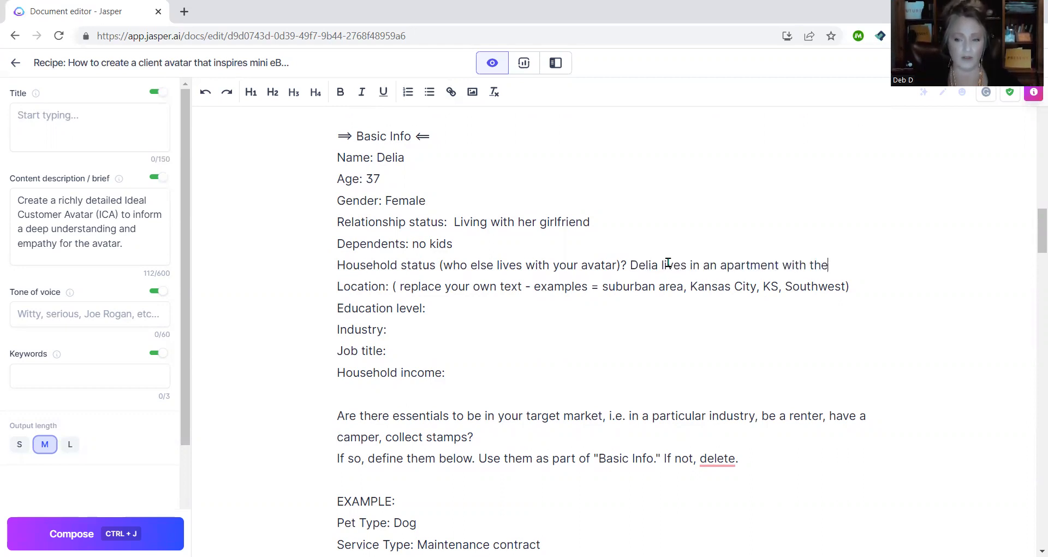
{"action": "key", "text": "BackSpace"}
{"action": "key", "text": "BackSpace"}
{"action": "key", "text": "BackSpace"}
{"action": "key", "text": "BackSpace"}
{"action": "key", "text": "BackSpace"}
{"action": "key", "text": "BackSpace"}
{"action": "type", "text": "her girl"}
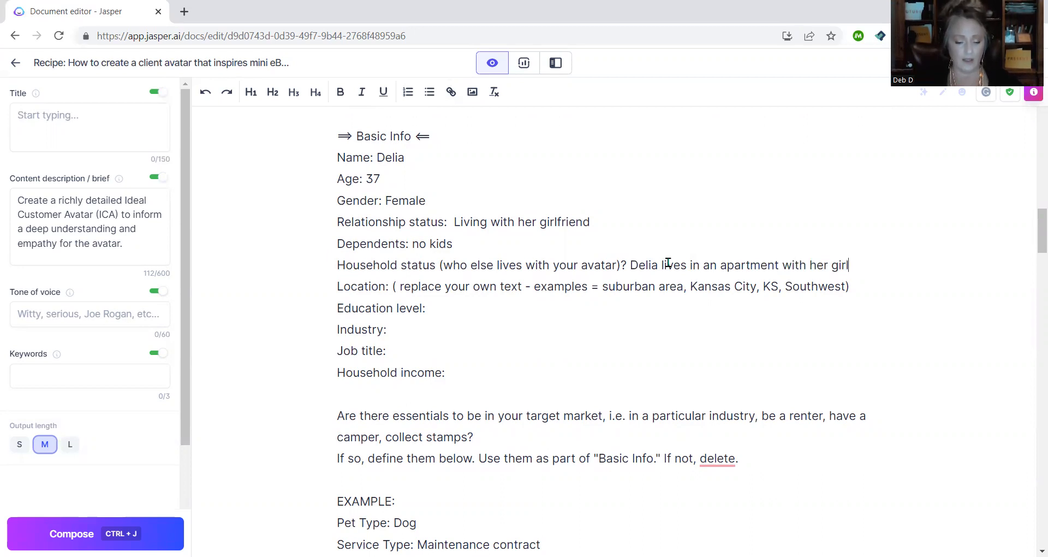
{"action": "type", "text": "friend,"}
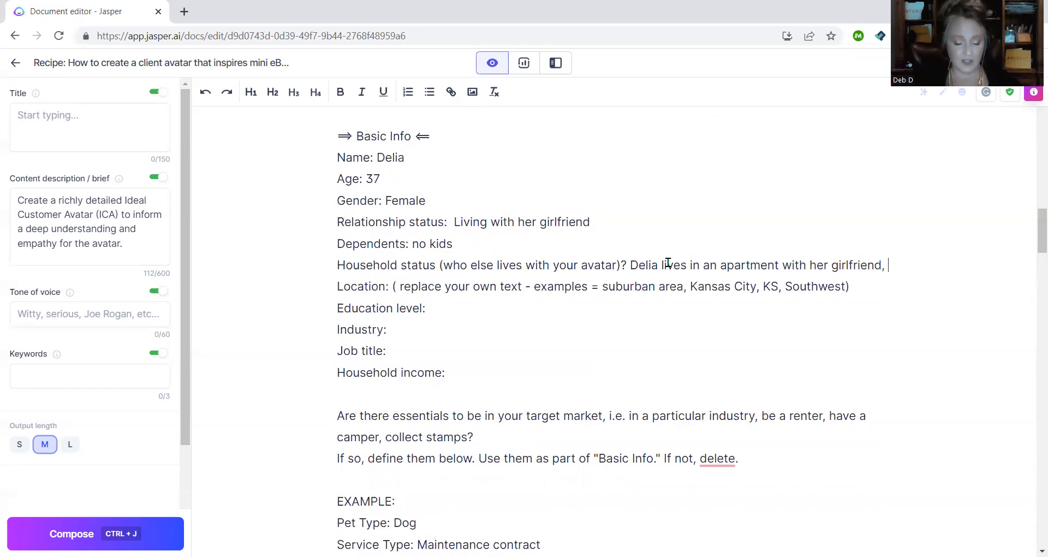
{"action": "key", "text": "Return"}
{"action": "type", "text": "Becca"}
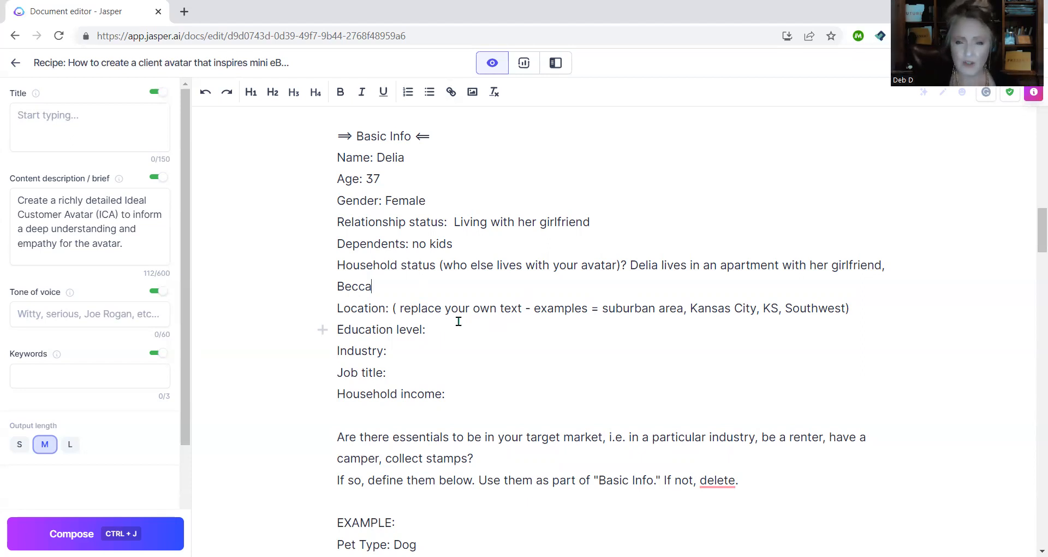
- Set location to Suburban Sacramento, education to Master's Degree in Art History, and industry to Education
{"action": "left_click_drag", "start_coordinate": [396, 308], "coordinate": [845, 304]}
{"action": "type", "text": "Subu"}
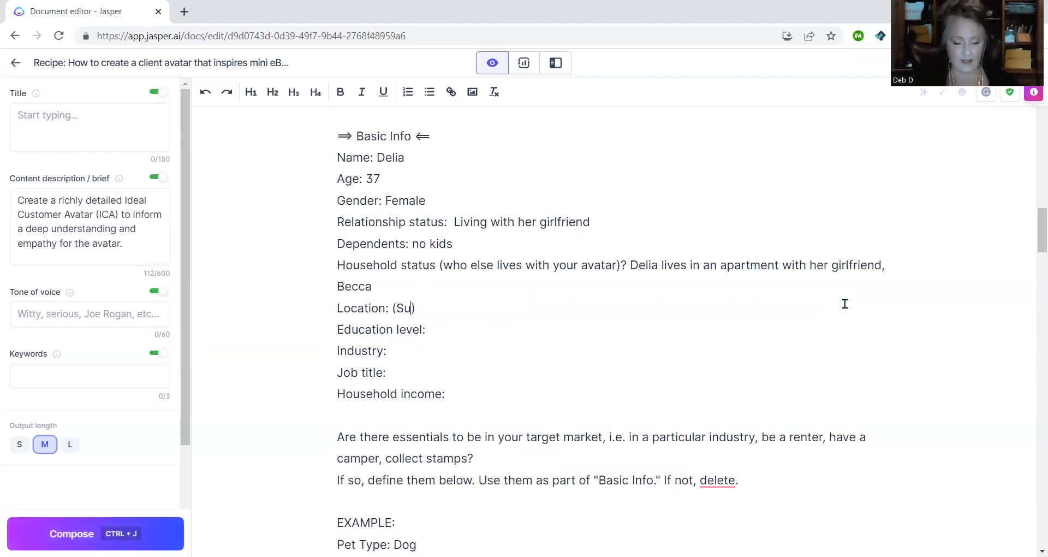
{"action": "type", "text": "rban "}
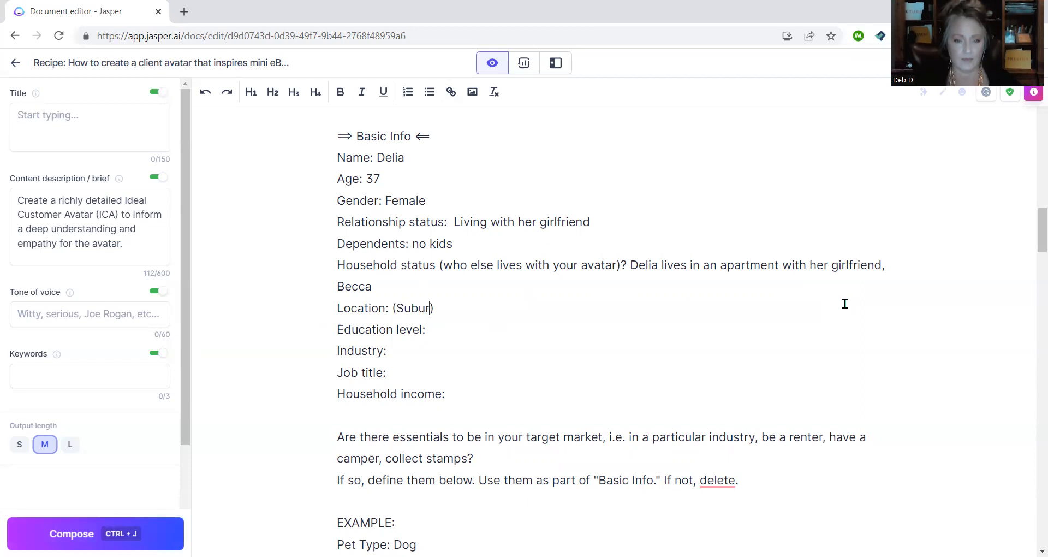
{"action": "type", "text": "Sacrame"}
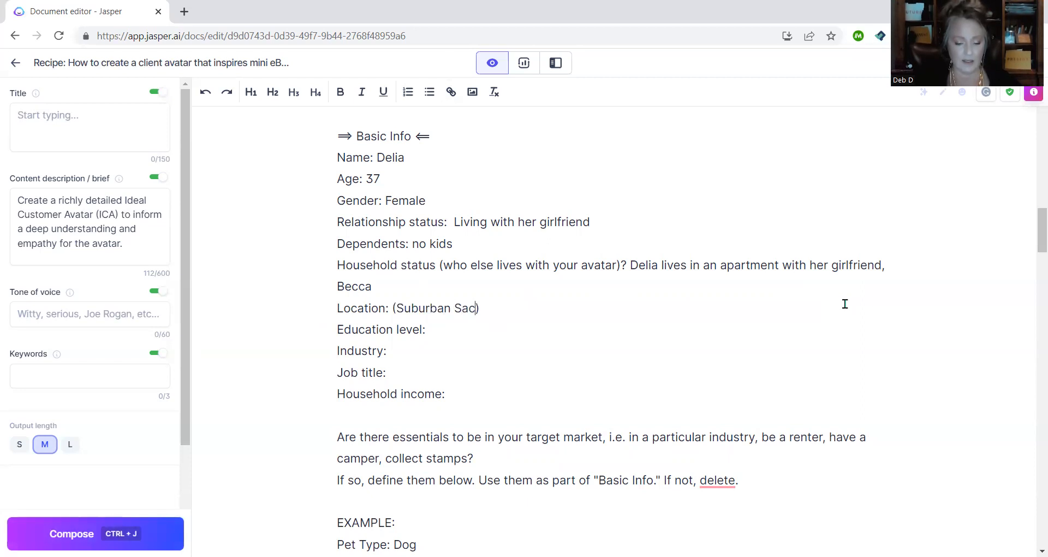
{"action": "type", "text": "nto"}
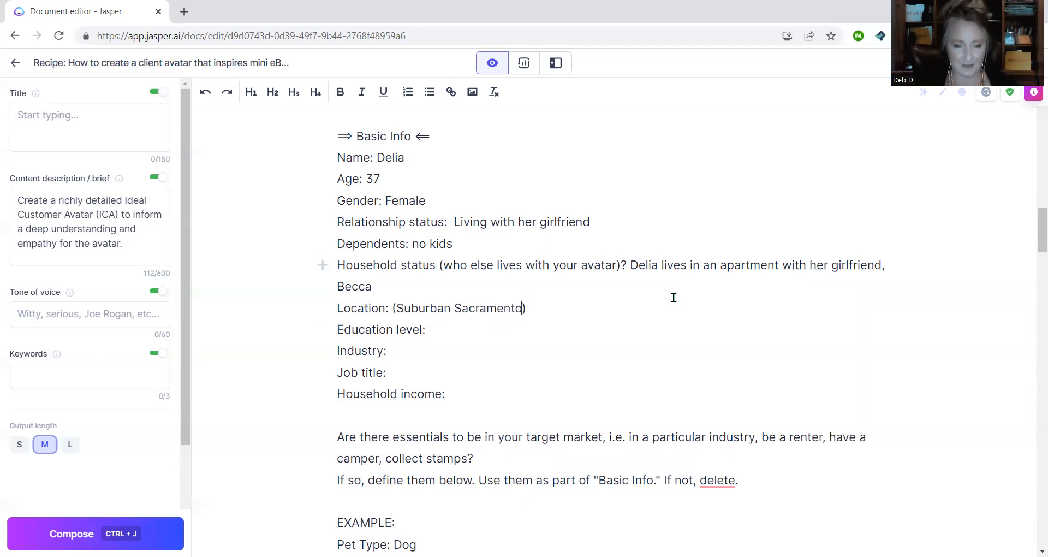
{"action": "scroll", "coordinate": [639, 294], "scroll_direction": "down", "scroll_amount": 1}
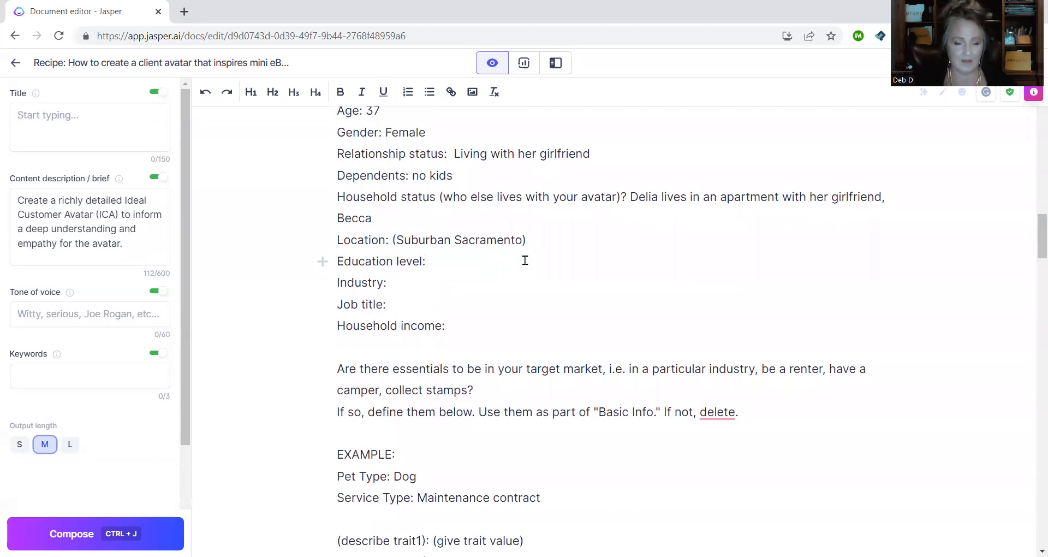
{"action": "type", "text": "Master"}
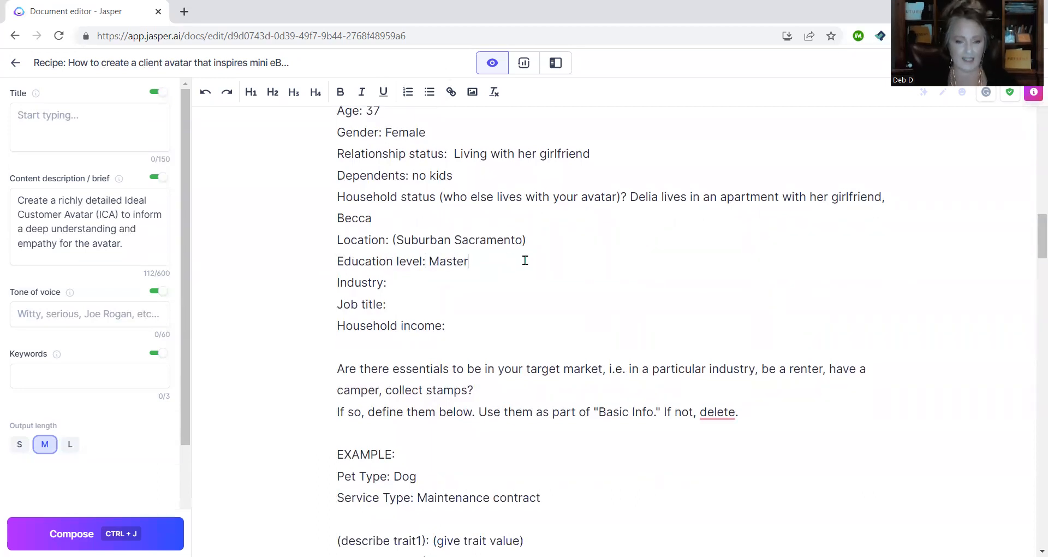
{"action": "type", "text": "'s Degree"}
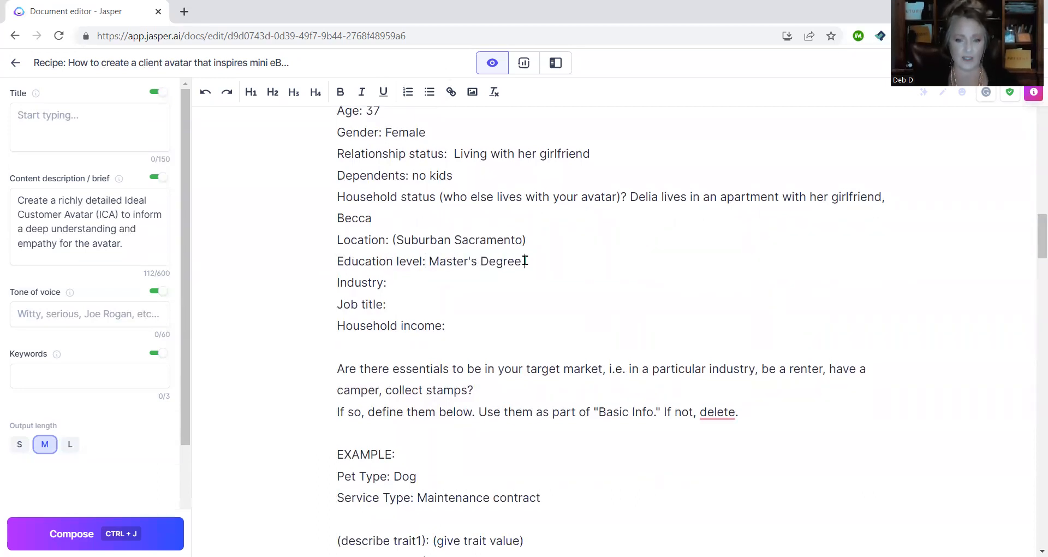
{"action": "type", "text": " In Art Histro"}
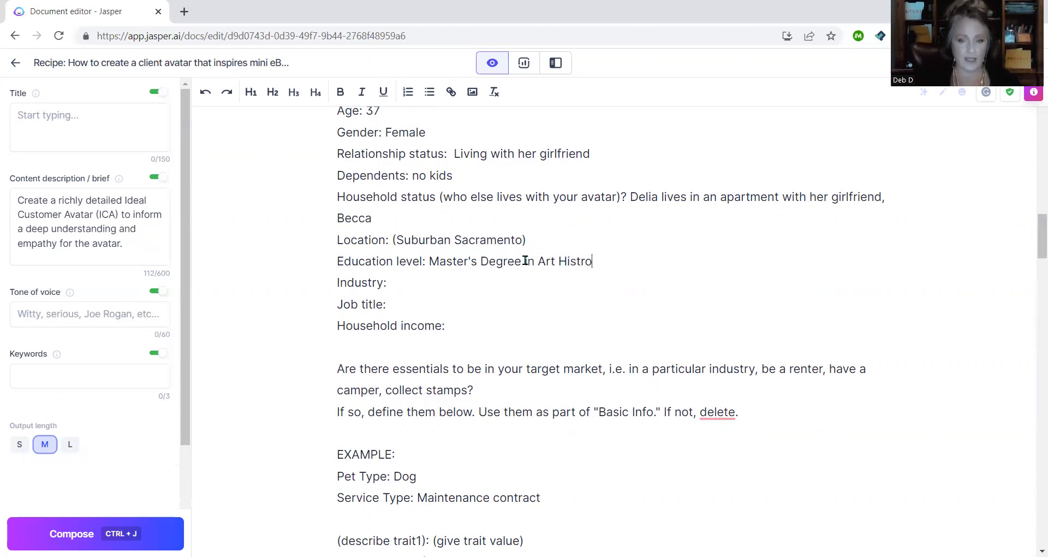
{"action": "key", "text": "BackSpace"}
{"action": "key", "text": "BackSpace"}
{"action": "type", "text": "ory"}
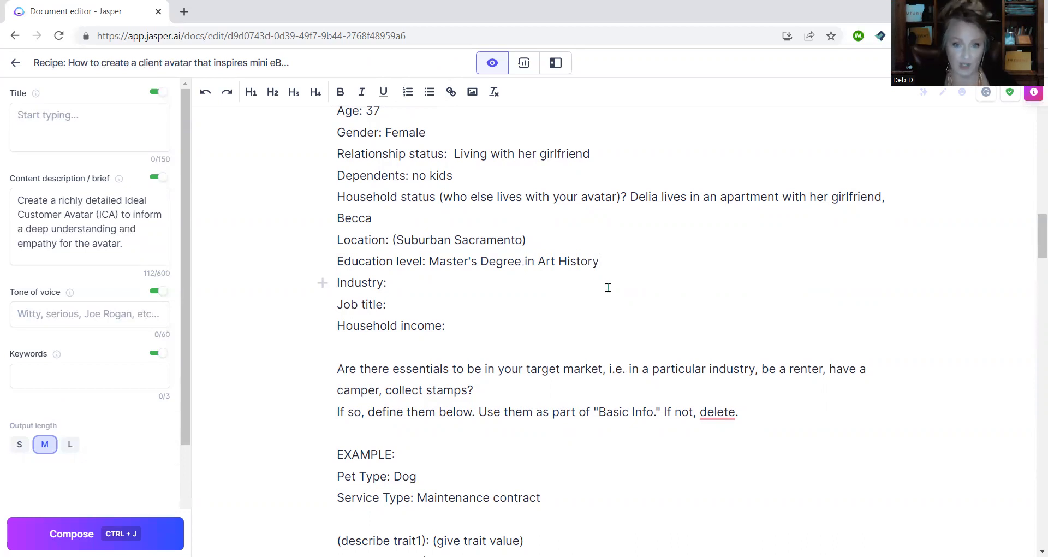
{"action": "left_click", "coordinate": [464, 281]}
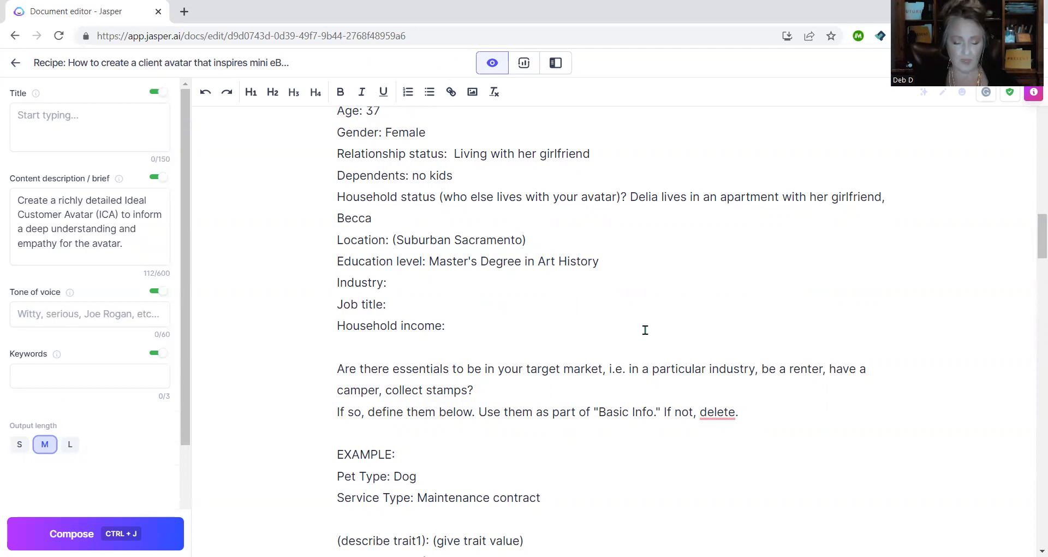
{"action": "type", "text": "Educaion"}
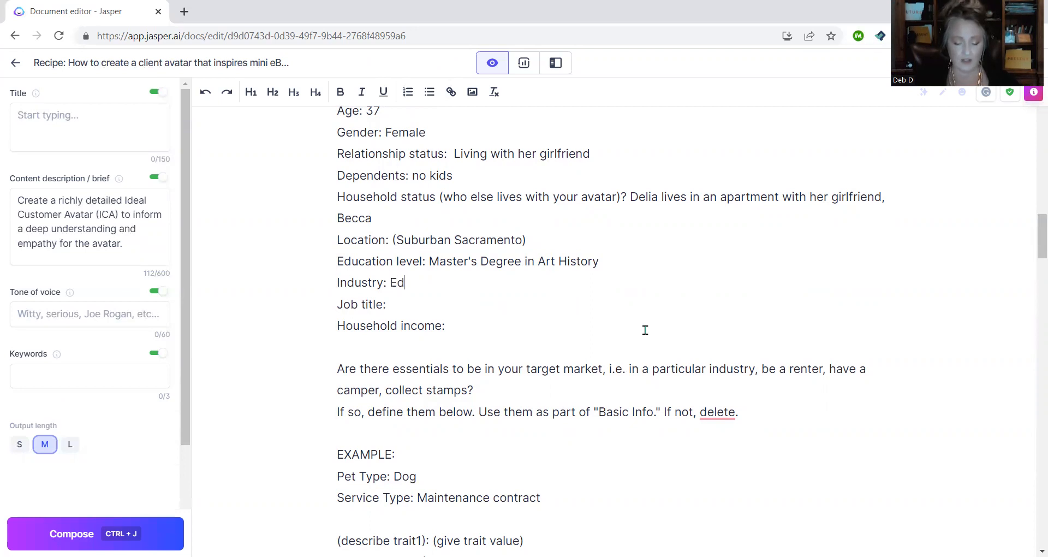
{"action": "key", "text": "BackSpace"}
{"action": "key", "text": "BackSpace"}
{"action": "key", "text": "BackSpace"}
{"action": "type", "text": "tion"}
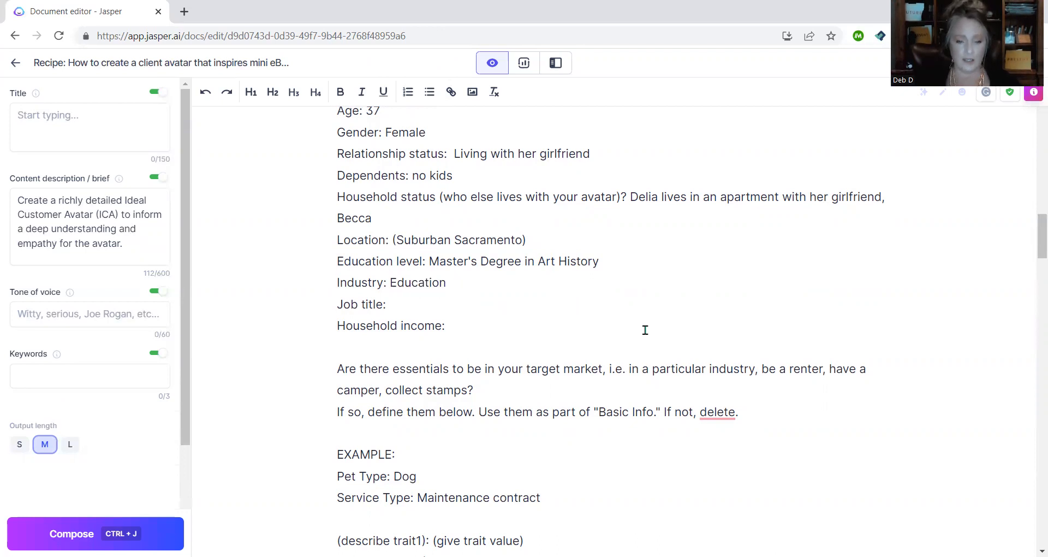
- Enter job title Art Instructor and household income 80,000
{"action": "left_click", "coordinate": [485, 304]}
{"action": "type", "text": "Art Instructor"}
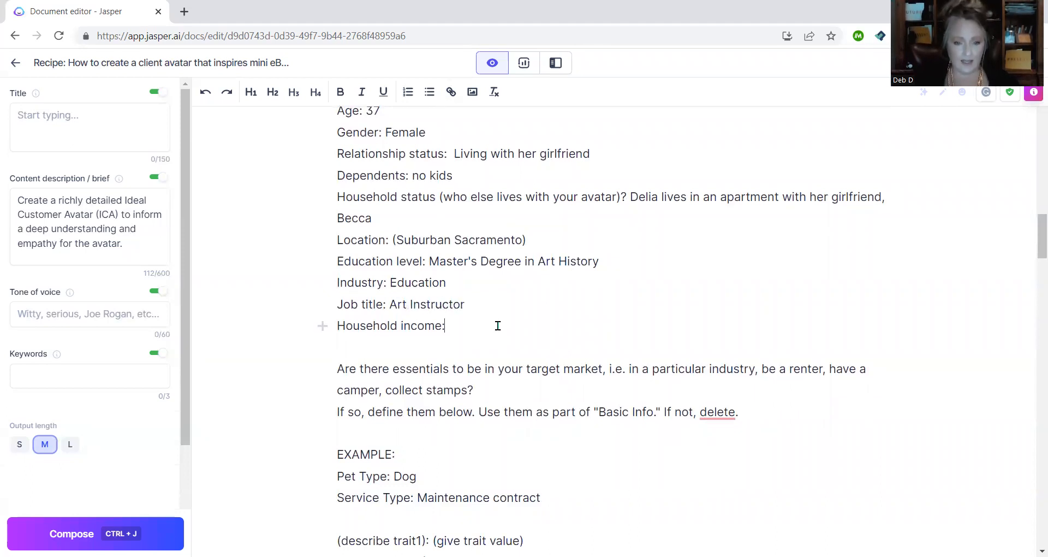
{"action": "left_click", "coordinate": [583, 330]}
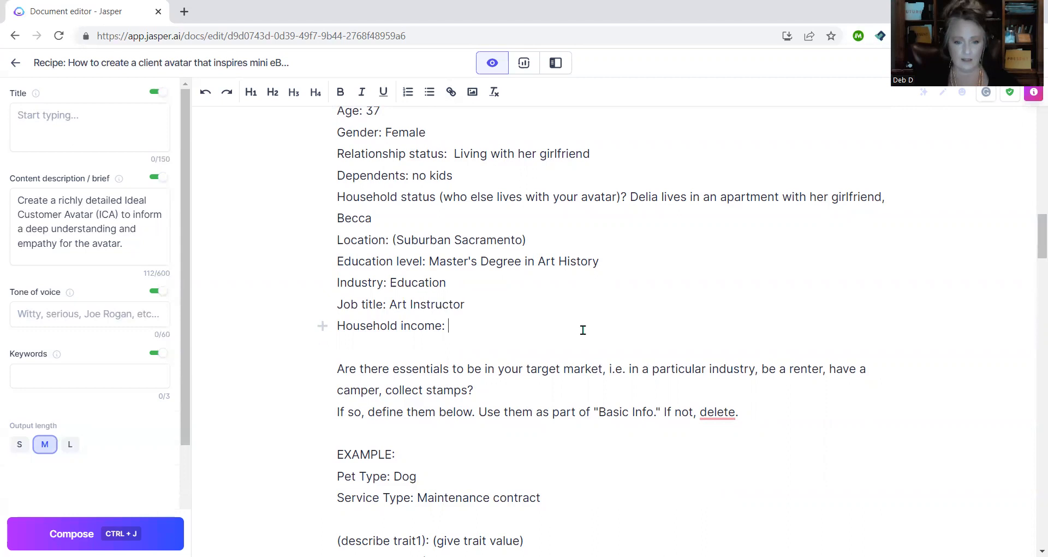
{"action": "type", "text": "80,000"}
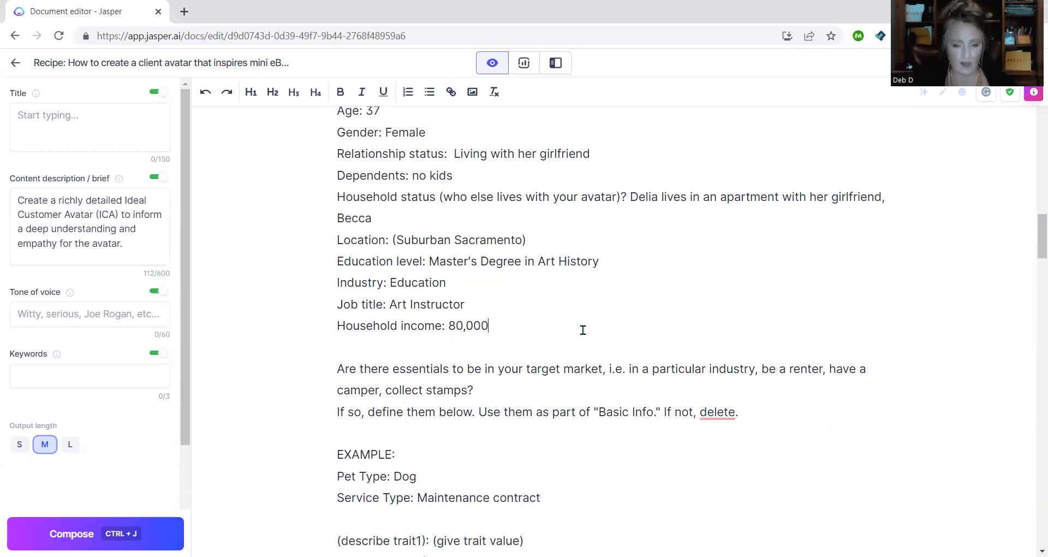
{"action": "scroll", "coordinate": [583, 330], "scroll_direction": "down", "scroll_amount": 1}
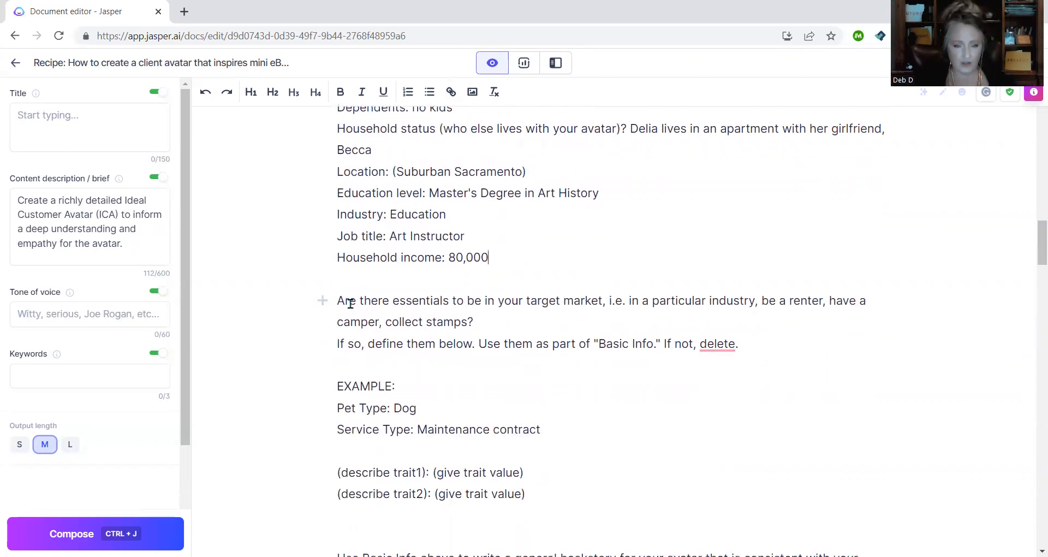
{"action": "left_click_drag", "start_coordinate": [336, 301], "coordinate": [607, 328]}
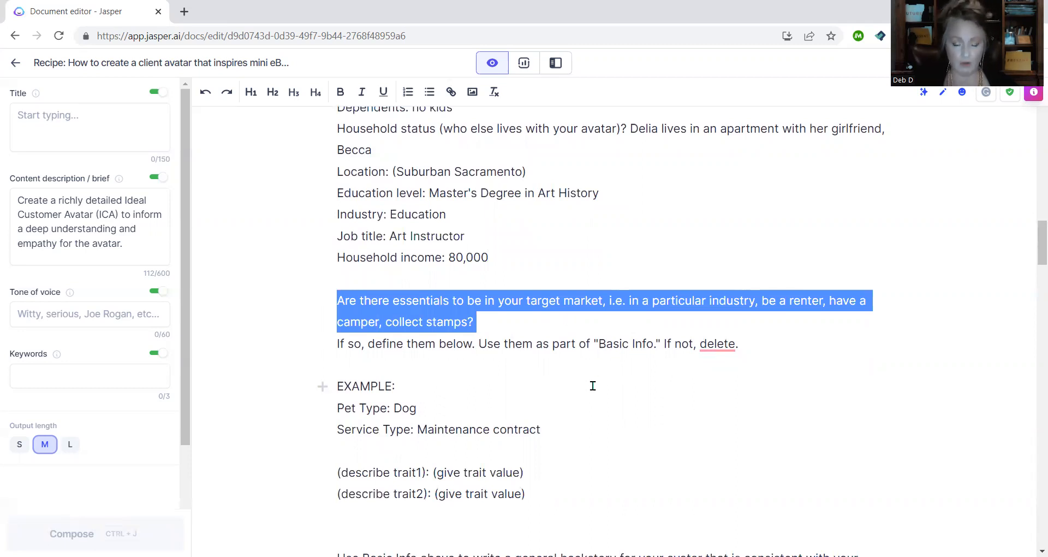
- Delete the EXAMPLE block with its trait lines
{"action": "left_click", "coordinate": [541, 360]}
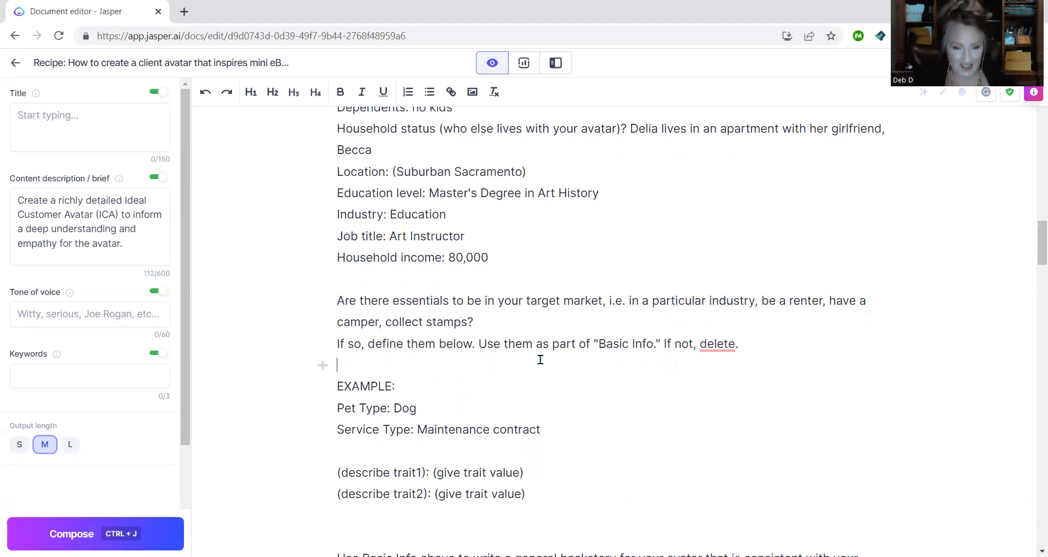
{"action": "scroll", "coordinate": [541, 360], "scroll_direction": "down", "scroll_amount": 3}
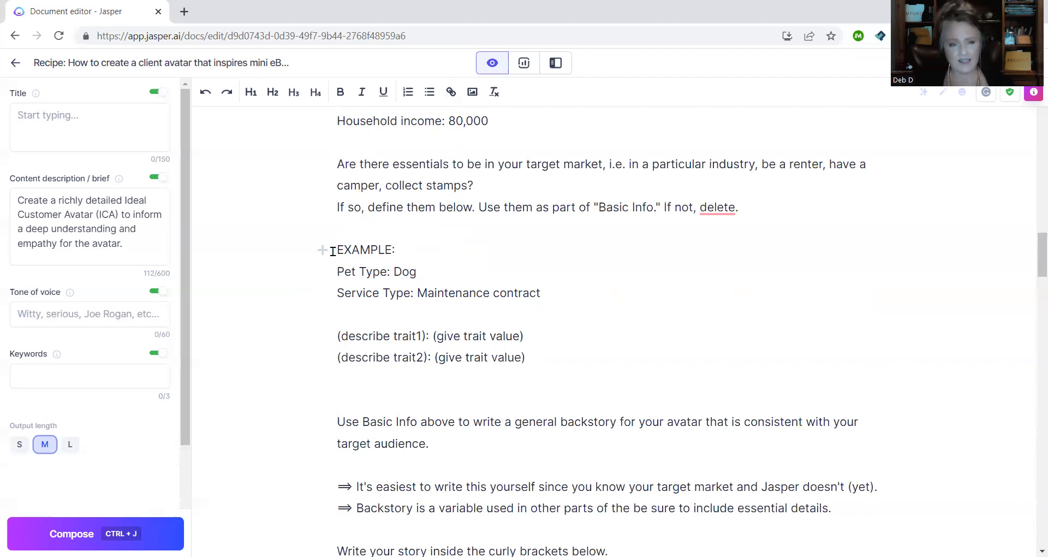
{"action": "left_click_drag", "start_coordinate": [333, 250], "coordinate": [576, 352]}
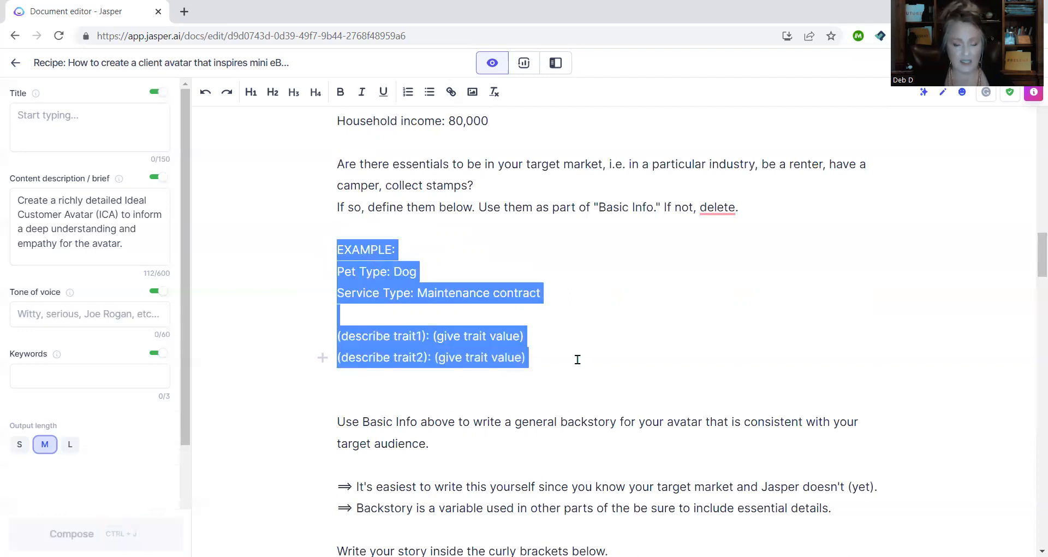
{"action": "key", "text": "BackSpace"}
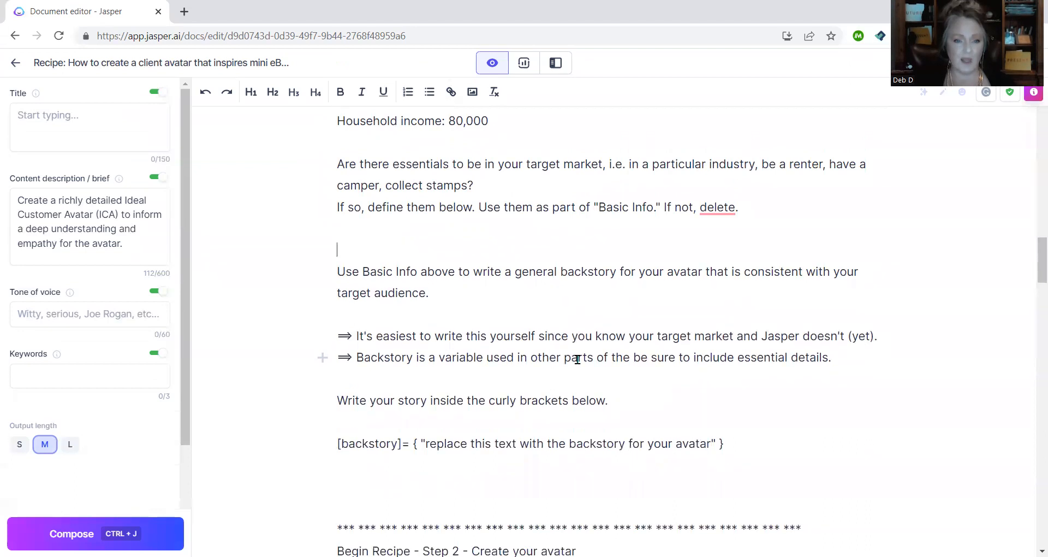
- Delete the 'Are there essentials…' instructions paragraph
{"action": "scroll", "coordinate": [578, 359], "scroll_direction": "up", "scroll_amount": 1}
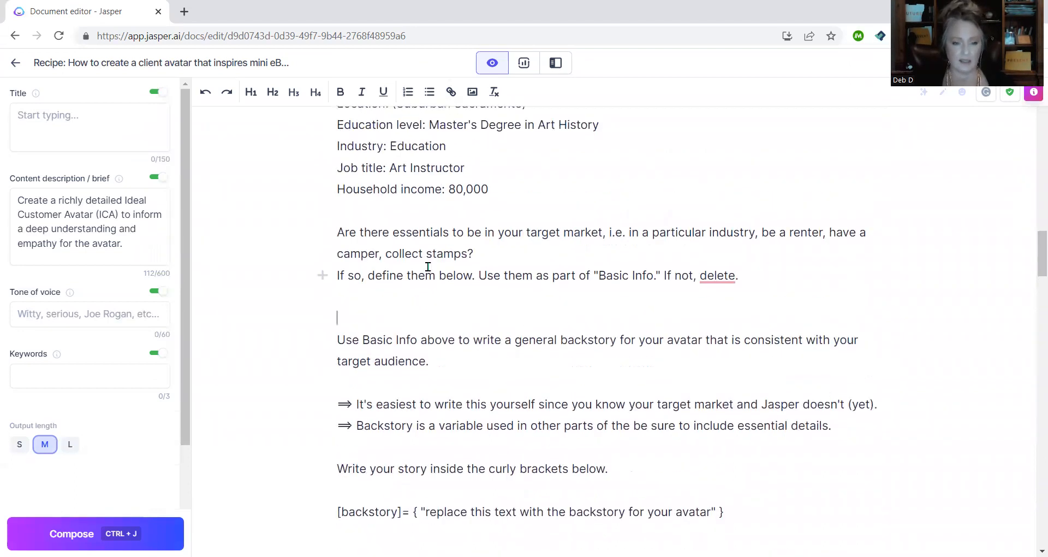
{"action": "left_click_drag", "start_coordinate": [338, 232], "coordinate": [836, 298]}
{"action": "key", "text": "Delete"}
{"action": "key", "text": "Delete"}
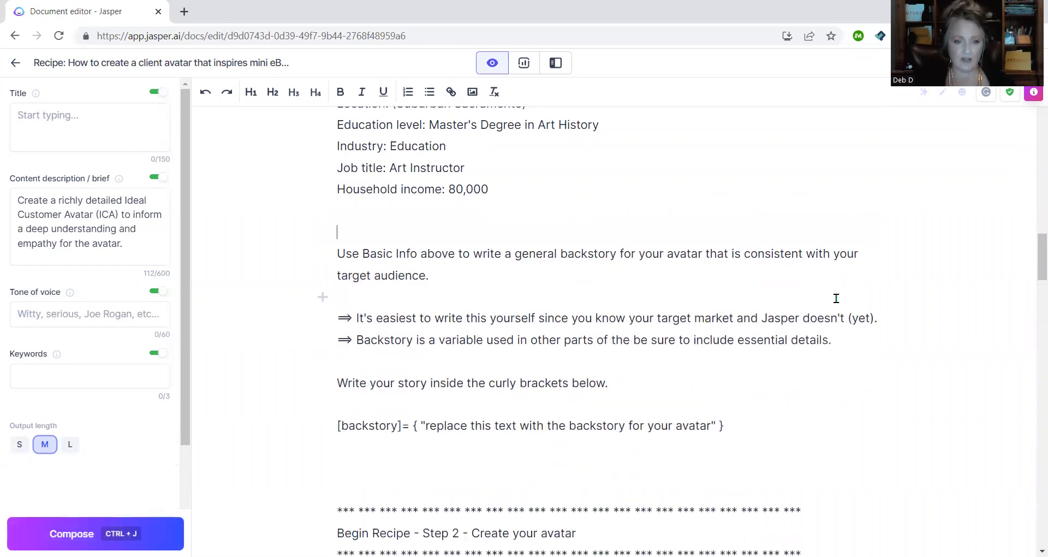
{"action": "scroll", "coordinate": [836, 300], "scroll_direction": "up", "scroll_amount": 2}
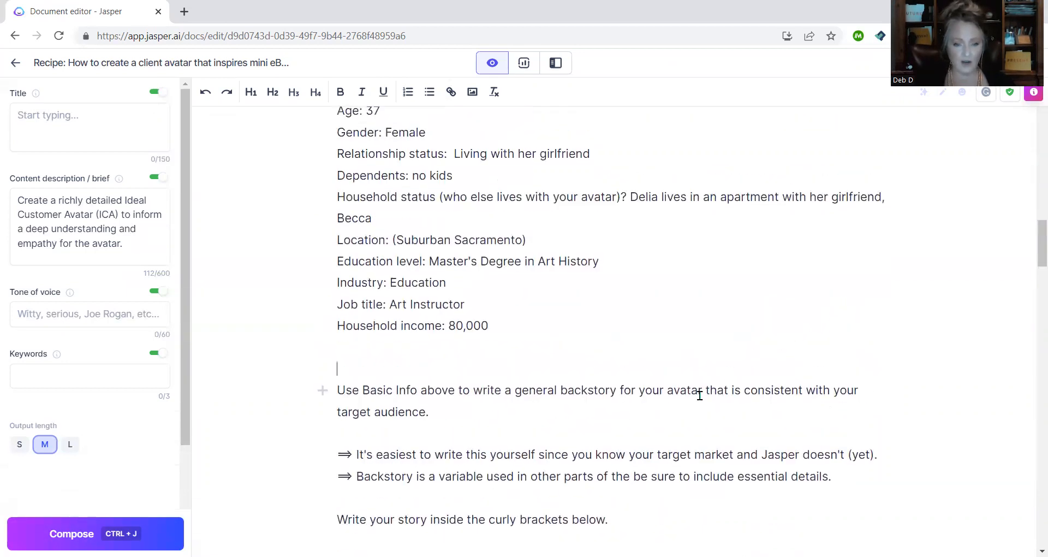
{"action": "scroll", "coordinate": [677, 406], "scroll_direction": "up", "scroll_amount": 1}
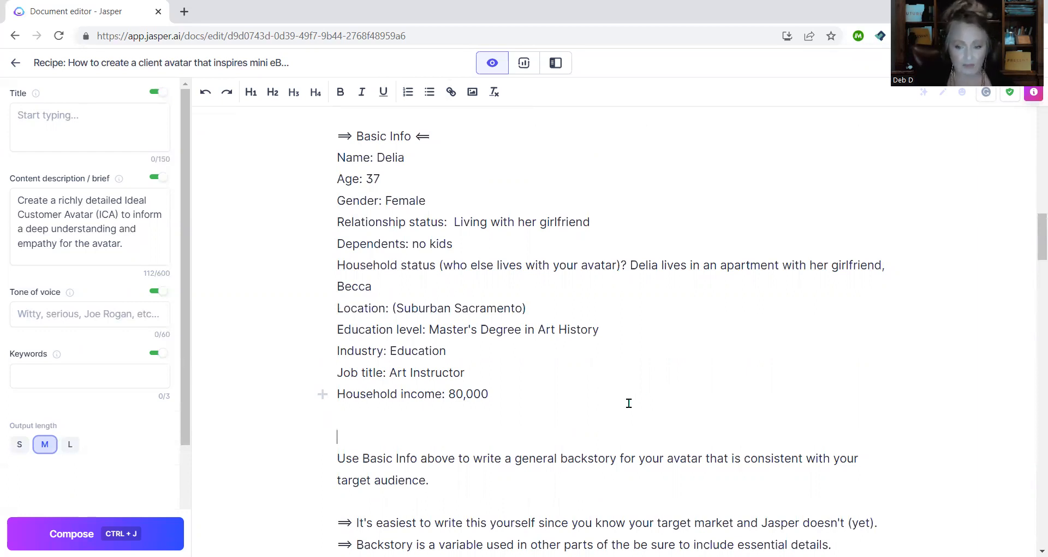
{"action": "scroll", "coordinate": [629, 402], "scroll_direction": "down", "scroll_amount": 3}
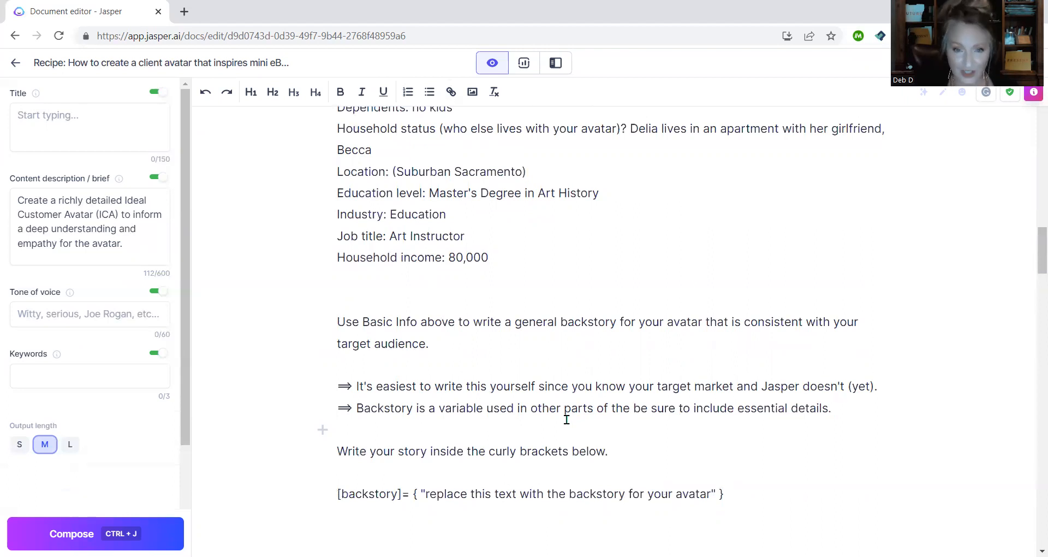
{"action": "scroll", "coordinate": [566, 419], "scroll_direction": "down", "scroll_amount": 1}
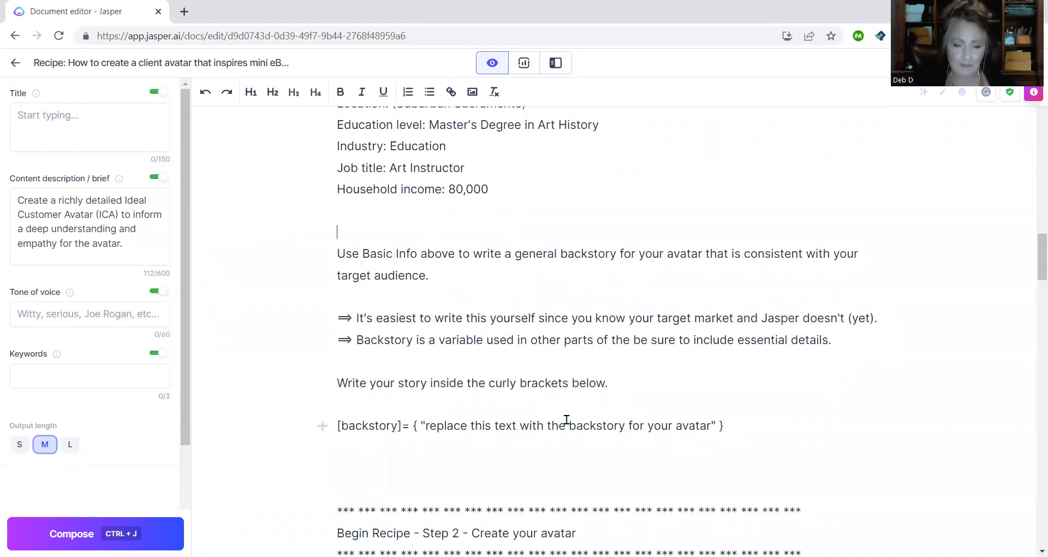
{"action": "left_click_drag", "start_coordinate": [330, 426], "coordinate": [761, 431]}
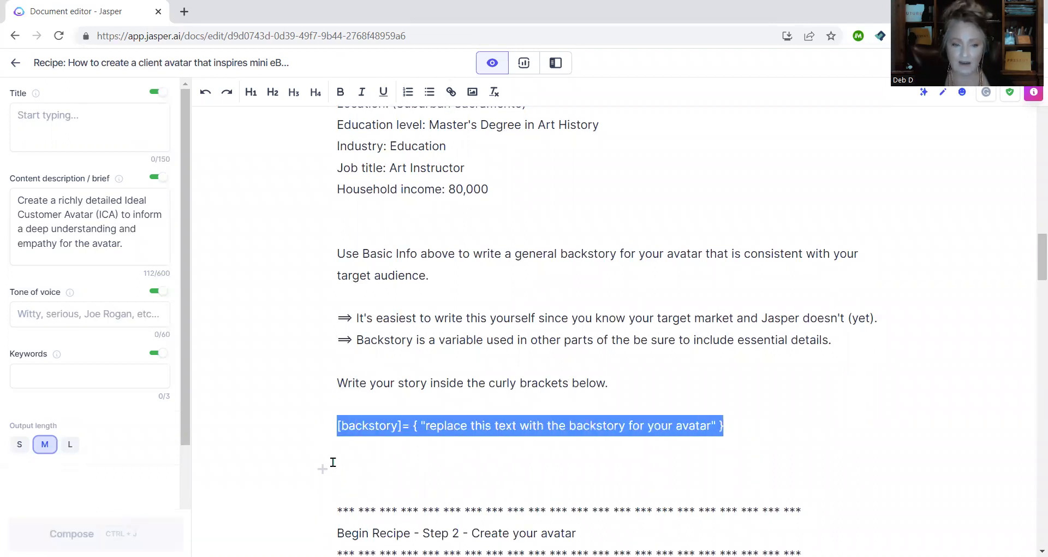
{"action": "left_click", "coordinate": [418, 426]}
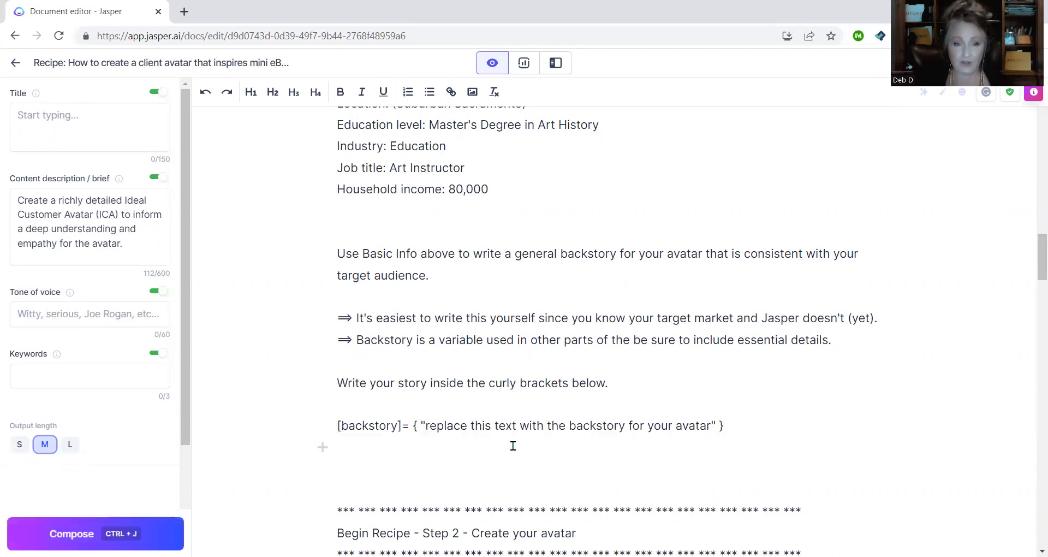
{"action": "scroll", "coordinate": [516, 443], "scroll_direction": "up", "scroll_amount": 1}
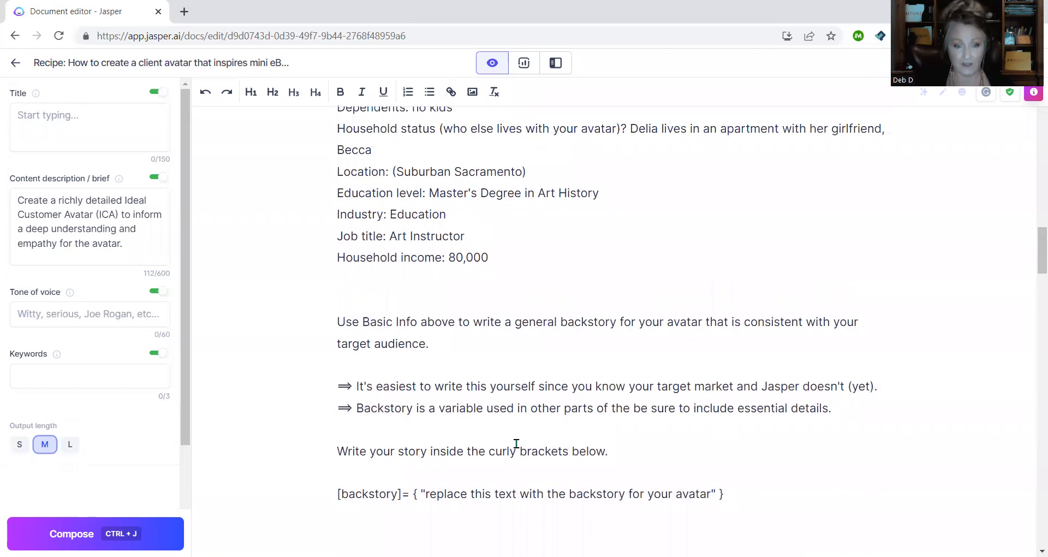
{"action": "scroll", "coordinate": [517, 443], "scroll_direction": "up", "scroll_amount": 1}
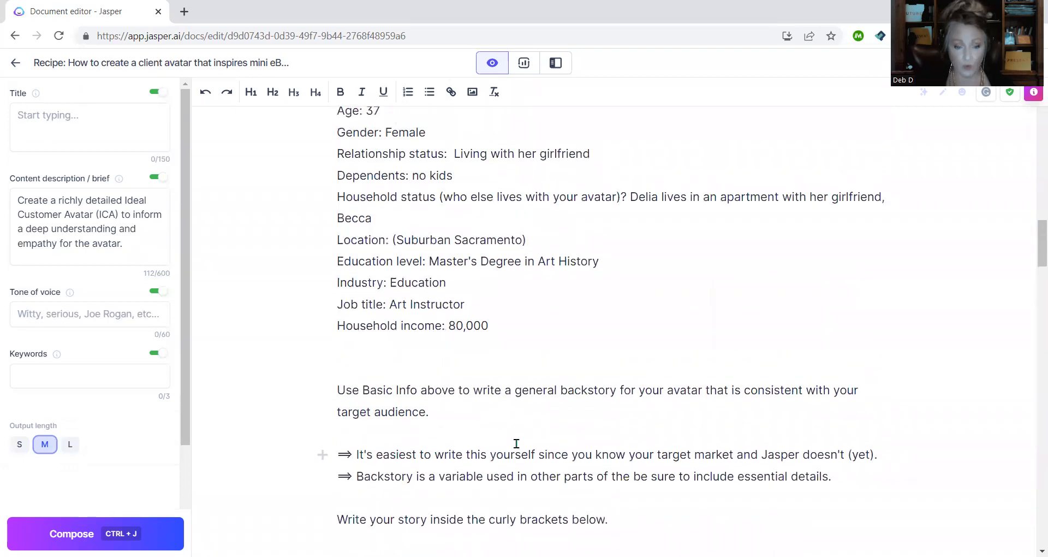
{"action": "scroll", "coordinate": [512, 530], "scroll_direction": "down", "scroll_amount": 1}
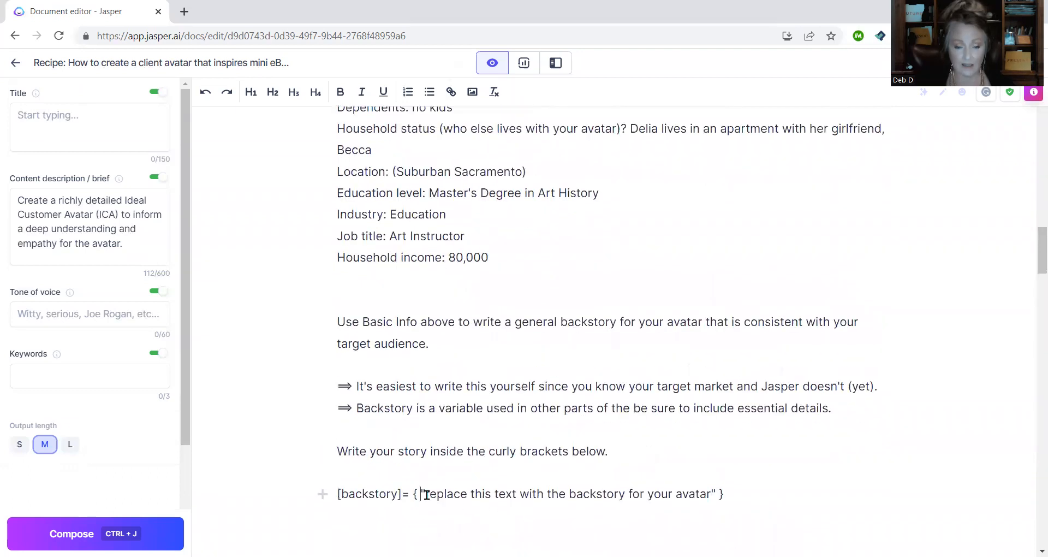
- Start the backstory: art instructor in suburban Sacramento with her girlfriend of 4 years, Master's in art history
{"action": "left_click_drag", "start_coordinate": [420, 494], "coordinate": [716, 494]}
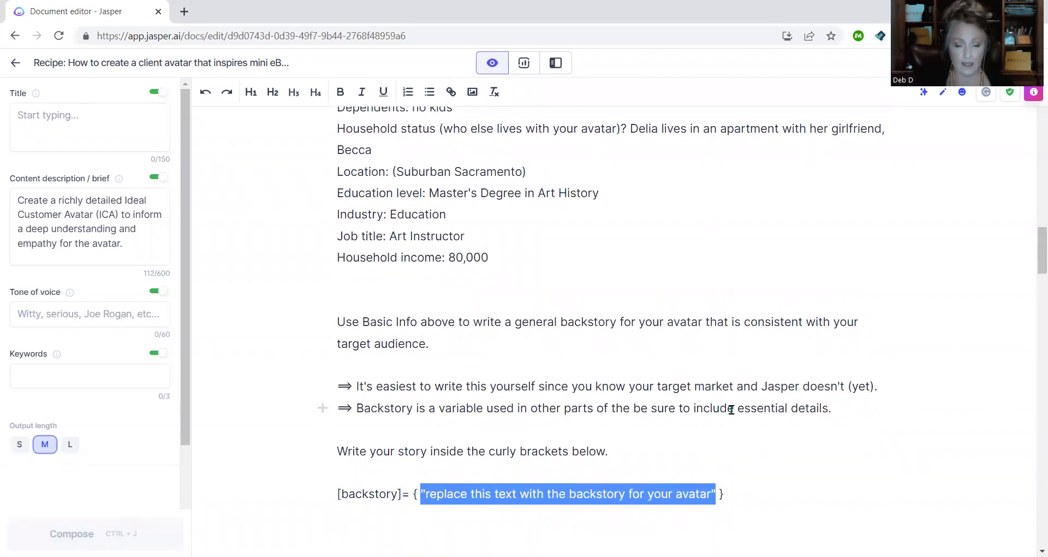
{"action": "type", "text": "Delia "}
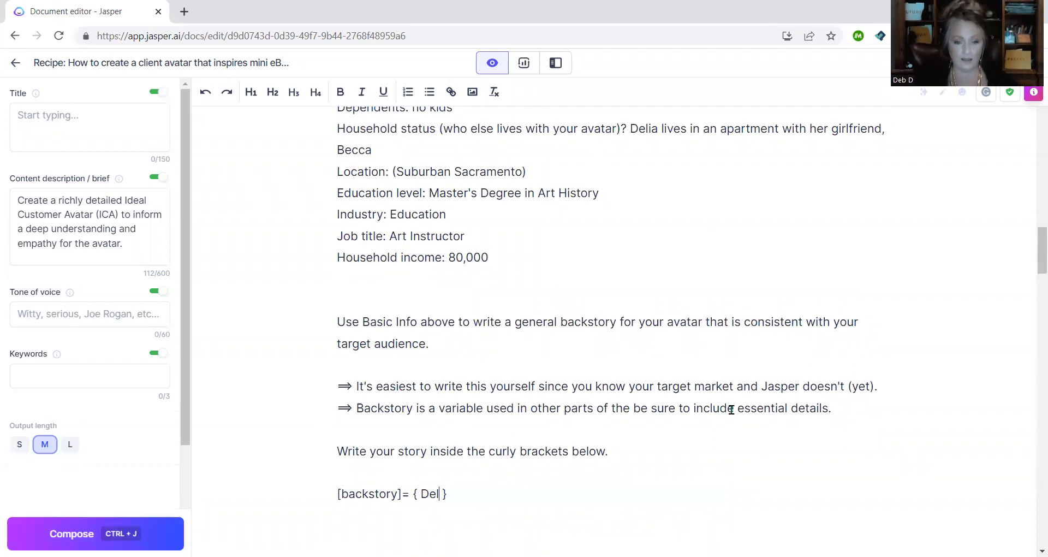
{"action": "type", "text": "is an art i"}
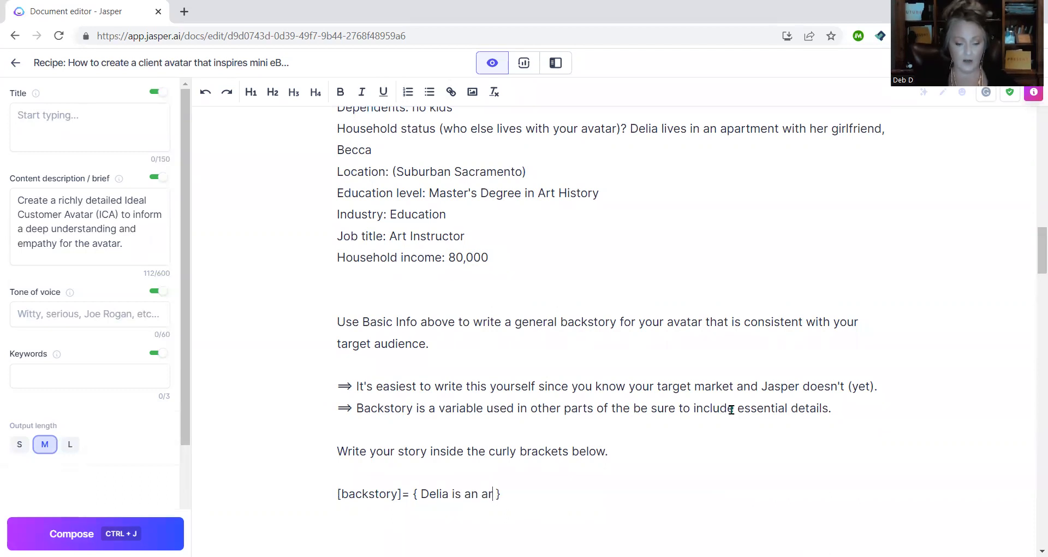
{"action": "type", "text": "nstructor who lives in"}
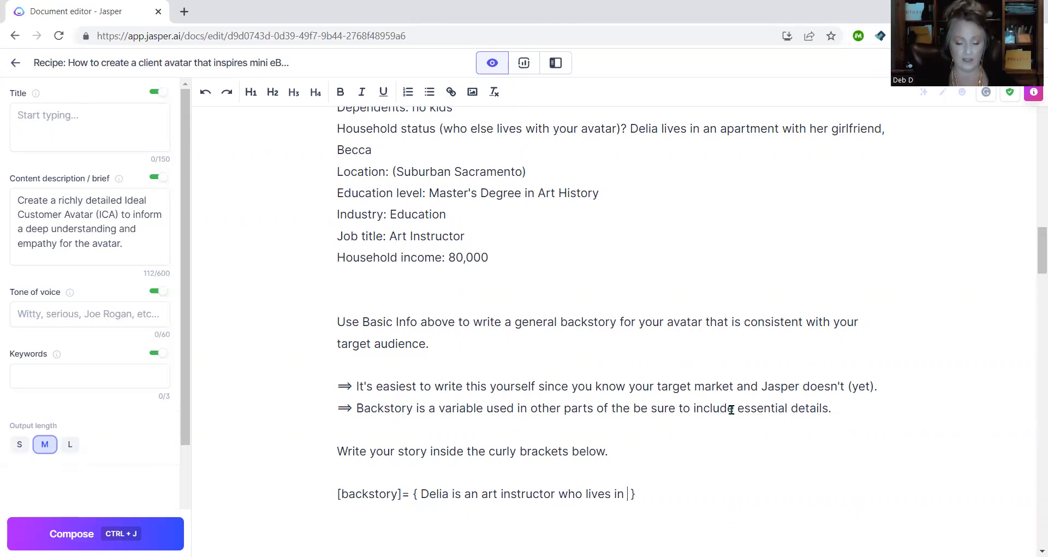
{"action": "type", "text": " subur"}
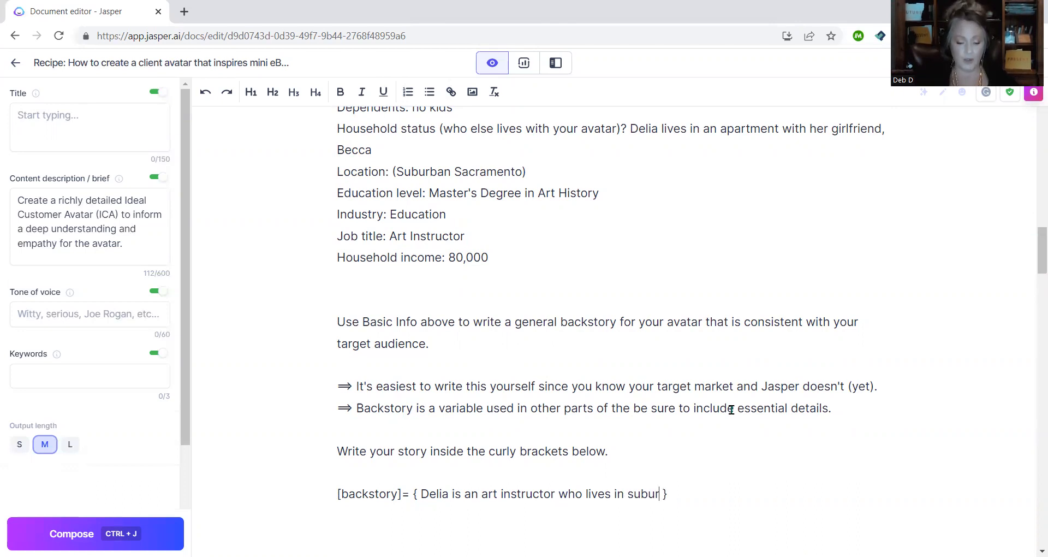
{"action": "key", "text": "BackSpace"}
{"action": "type", "text": "rban Sa"}
{"action": "type", "text": "cramento with "}
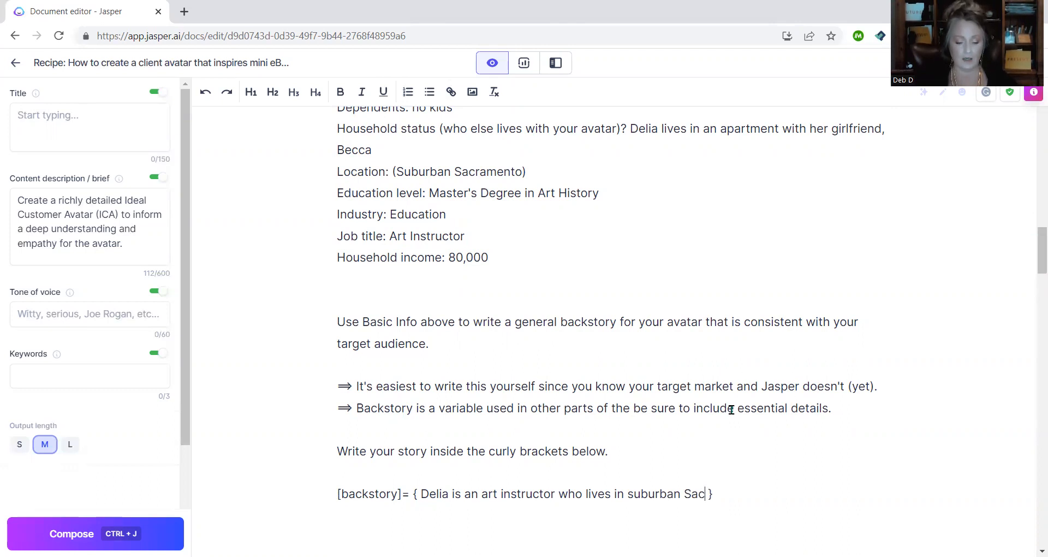
{"action": "type", "text": "her girl"}
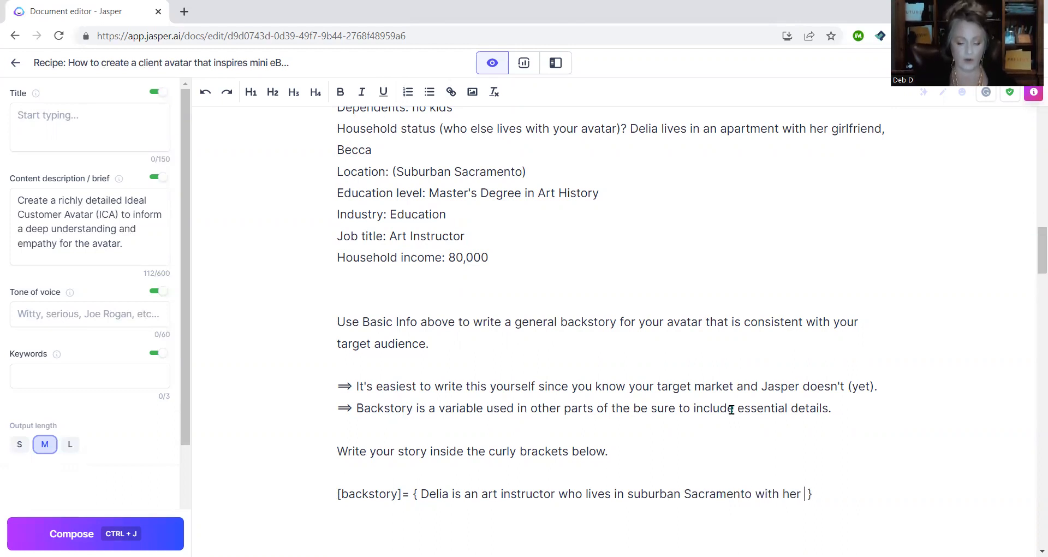
{"action": "type", "text": "friend of 4 ye"}
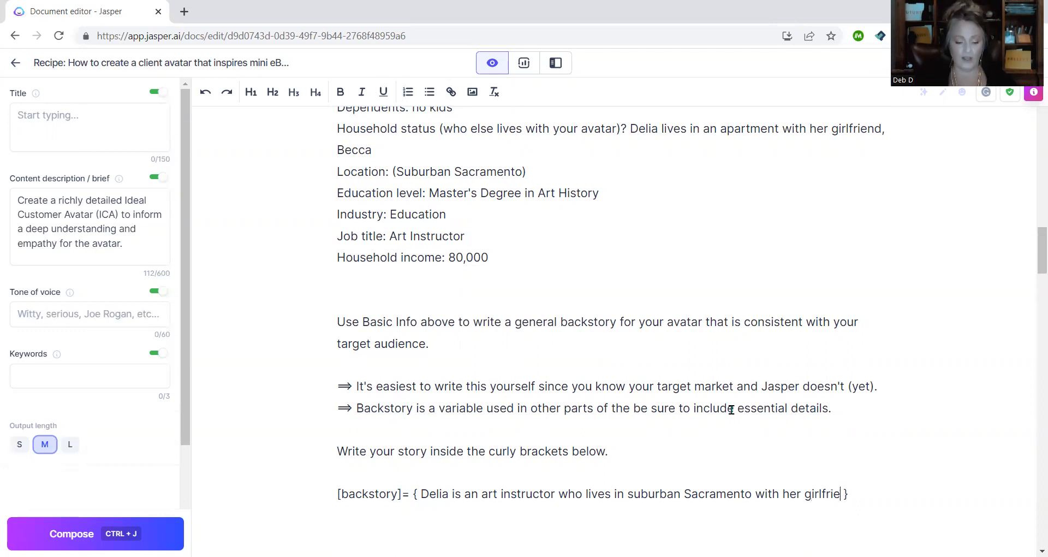
{"action": "type", "text": "ars, "}
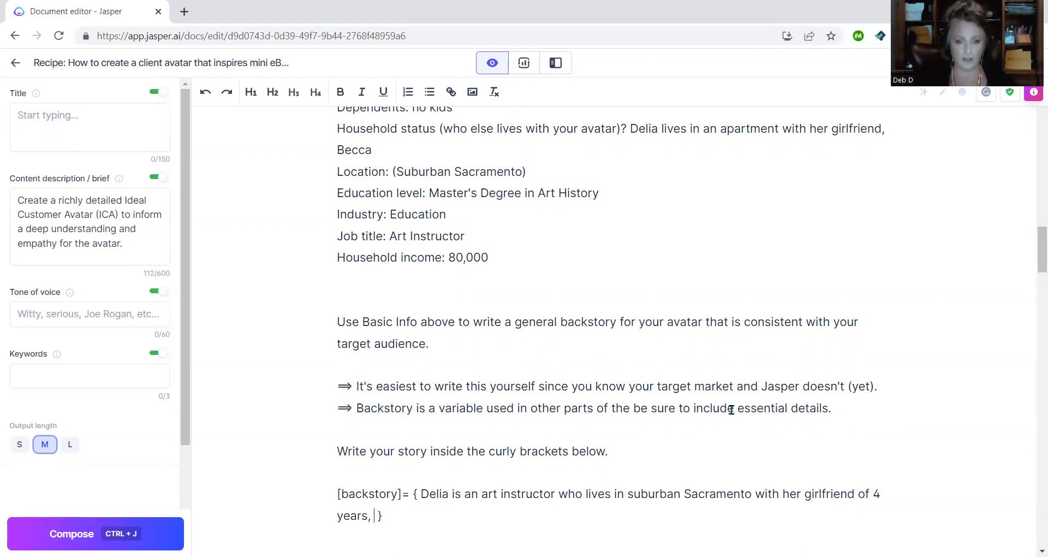
{"action": "type", "text": "Becca. "}
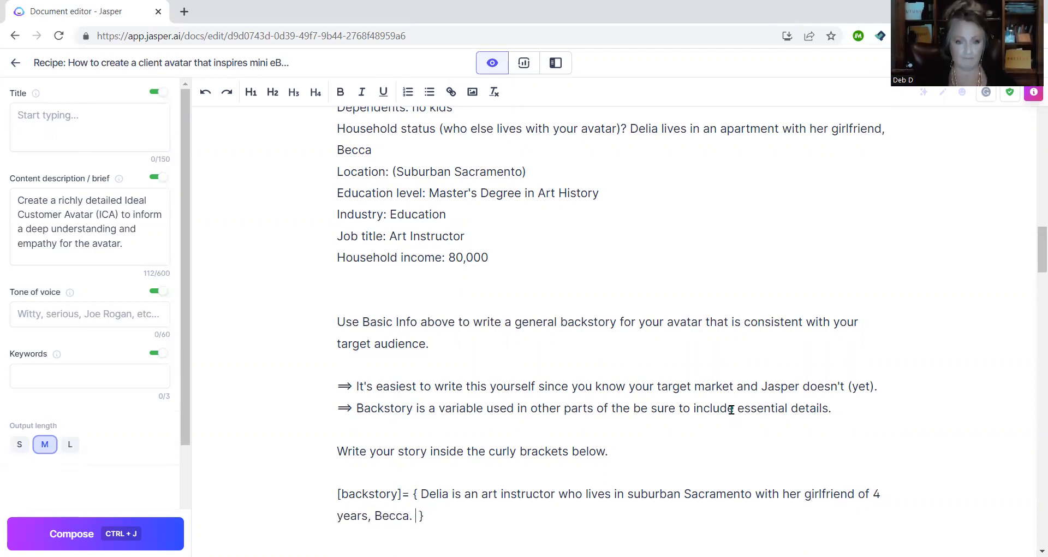
{"action": "type", "text": "They "}
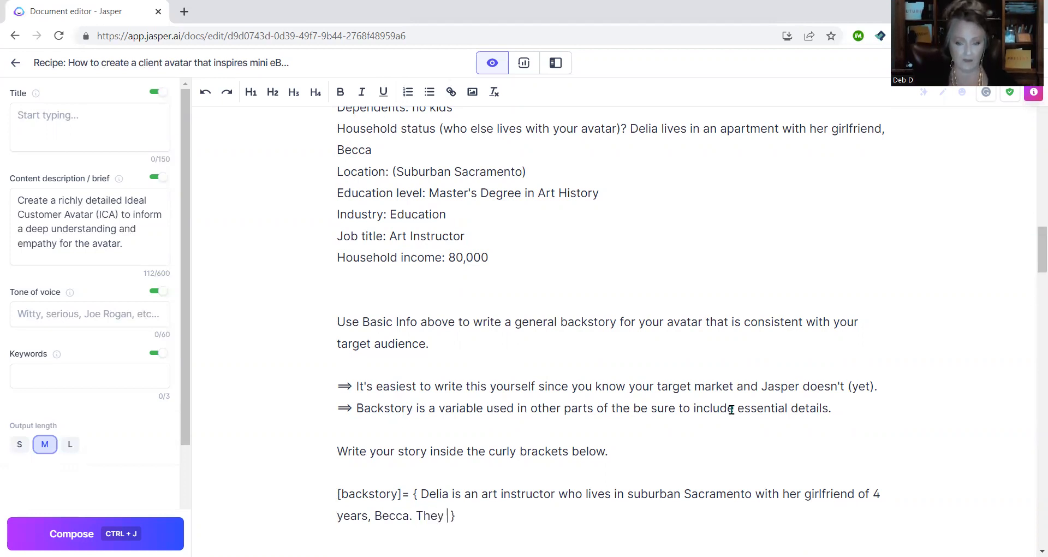
{"action": "type", "text": "love their apar"}
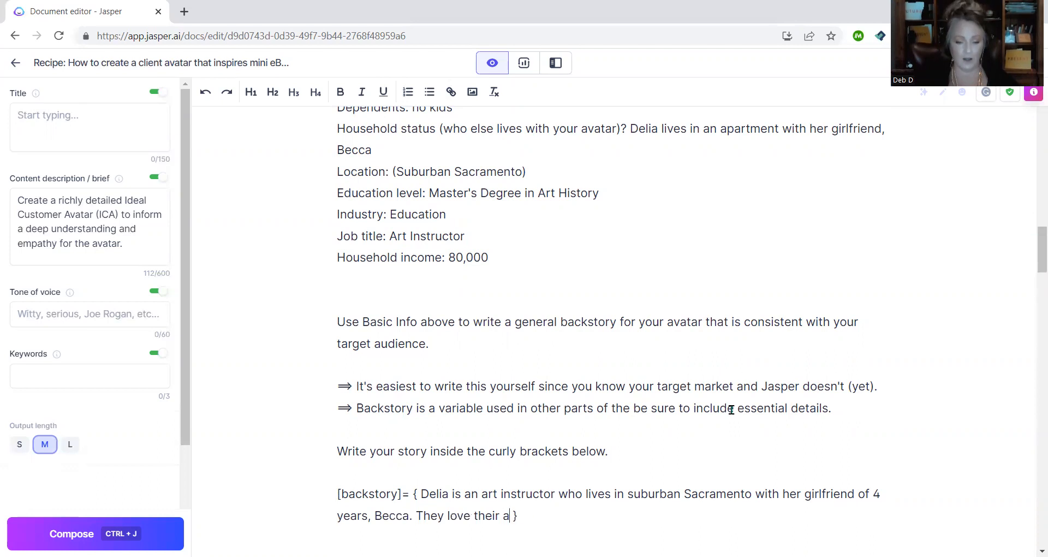
{"action": "type", "text": "tment"}
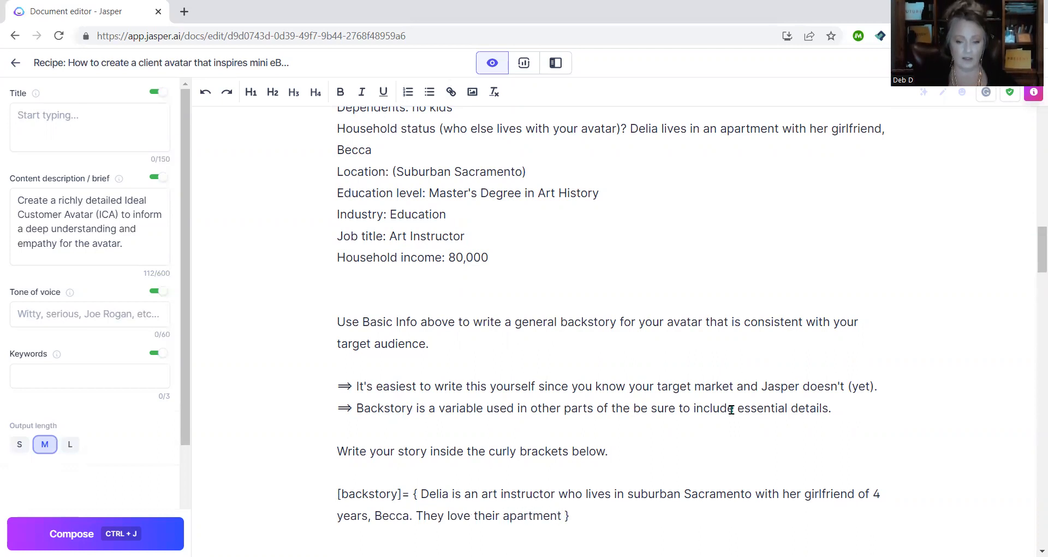
{"action": "type", "text": ". Since del"}
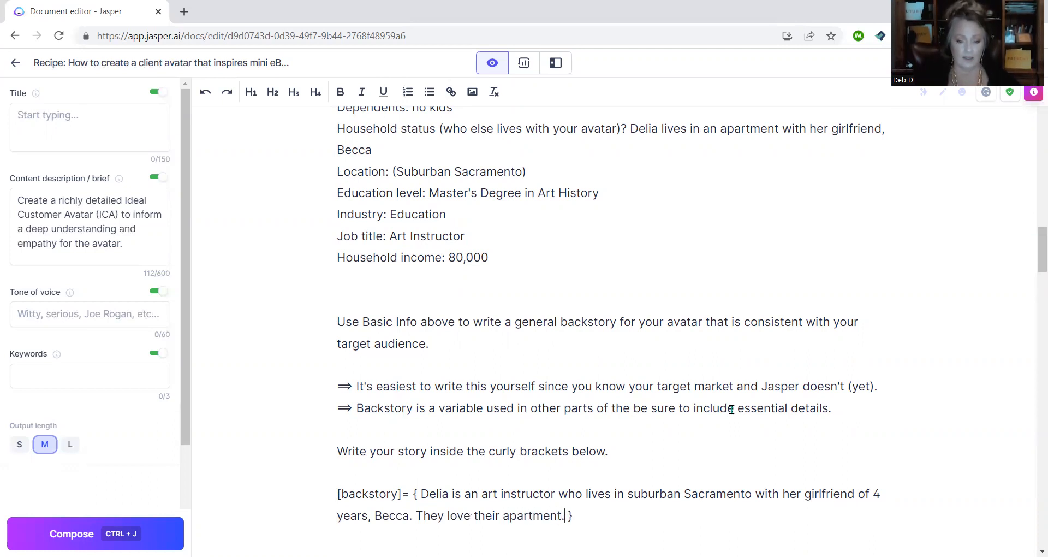
{"action": "type", "text": "ia is an art hi"}
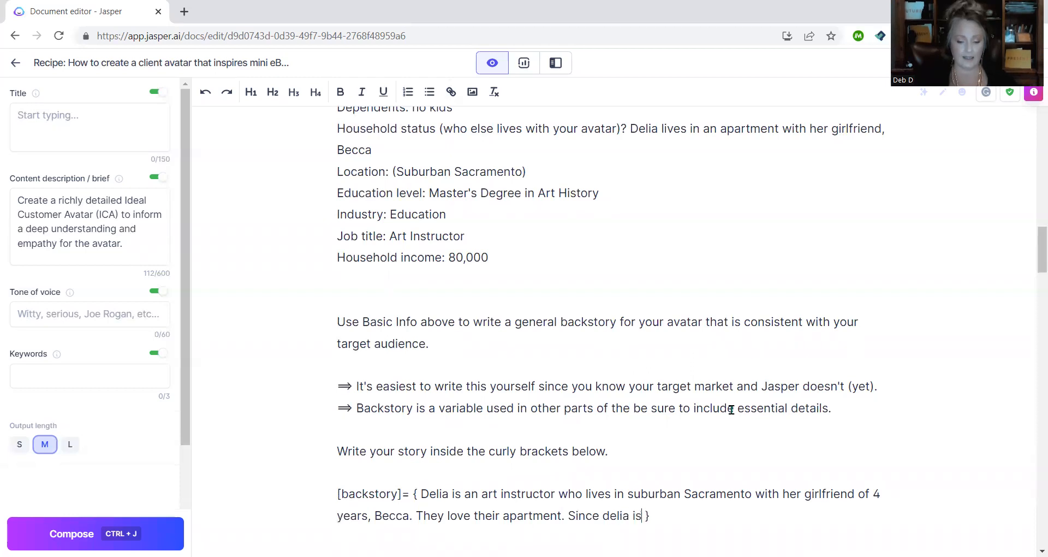
{"action": "type", "text": "story major"}
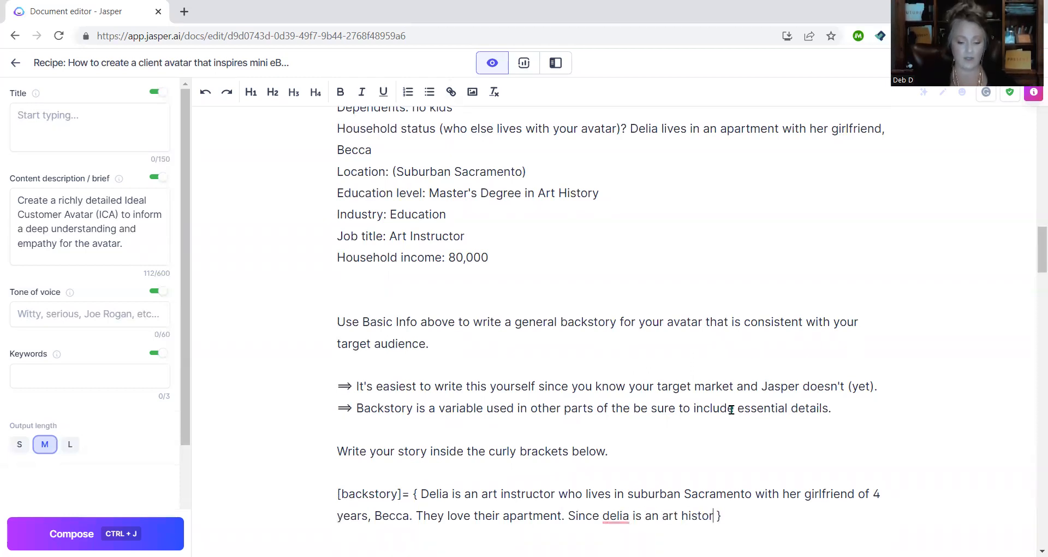
{"action": "key", "text": "BackSpace"}
{"action": "key", "text": "BackSpace"}
{"action": "key", "text": "BackSpace"}
{"action": "key", "text": "BackSpace"}
{"action": "key", "text": "BackSpace"}
{"action": "key", "text": "BackSpace"}
{"action": "key", "text": "BackSpace"}
{"action": "key", "text": "BackSpace"}
{"action": "key", "text": "BackSpace"}
{"action": "key", "text": "BackSpace"}
{"action": "key", "text": "BackSpace"}
{"action": "key", "text": "BackSpace"}
{"action": "key", "text": "BackSpace"}
{"action": "key", "text": "BackSpace"}
{"action": "key", "text": "BackSpace"}
{"action": "key", "text": "BackSpace"}
{"action": "key", "text": "BackSpace"}
{"action": "key", "text": "BackSpace"}
{"action": "key", "text": "BackSpace"}
{"action": "key", "text": "BackSpace"}
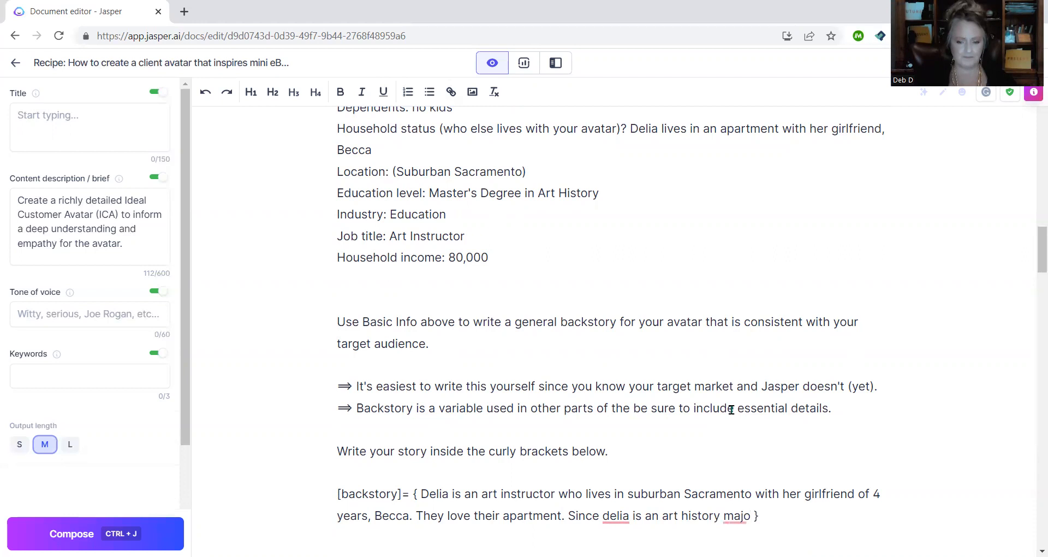
{"action": "type", "text": "Delia has a a"}
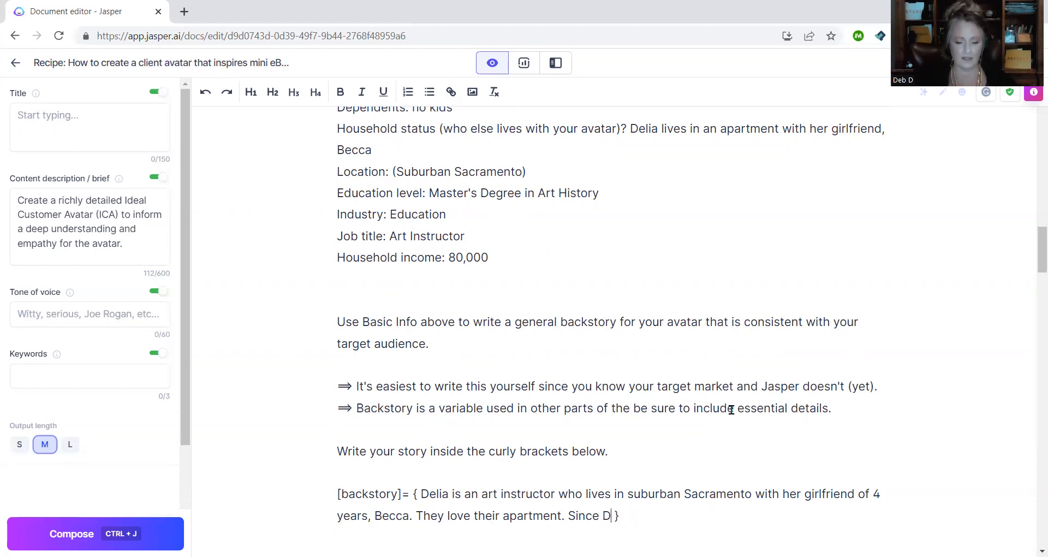
{"action": "key", "text": "BackSpace"}
{"action": "type", "text": "Master's in "}
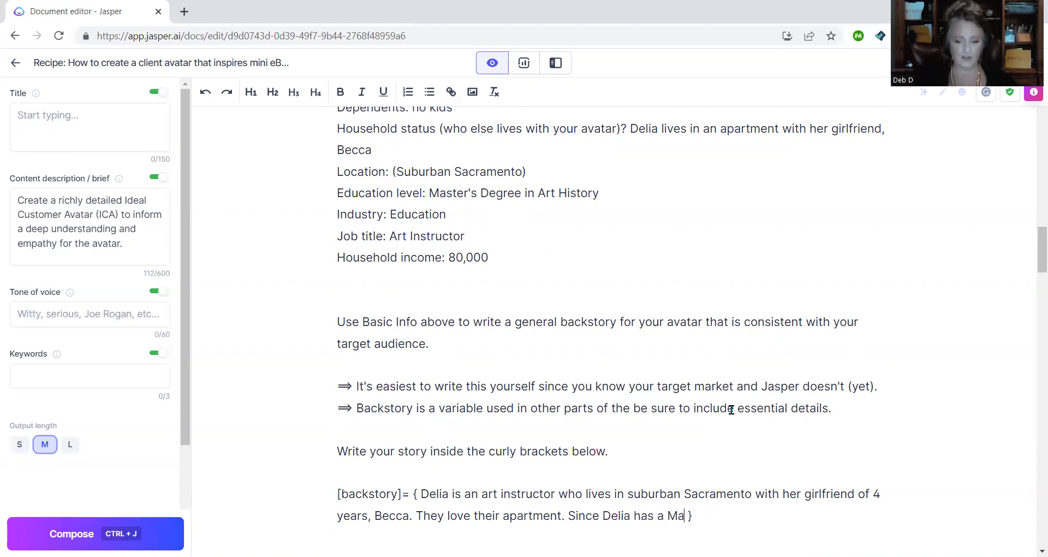
{"action": "type", "text": "art history, "}
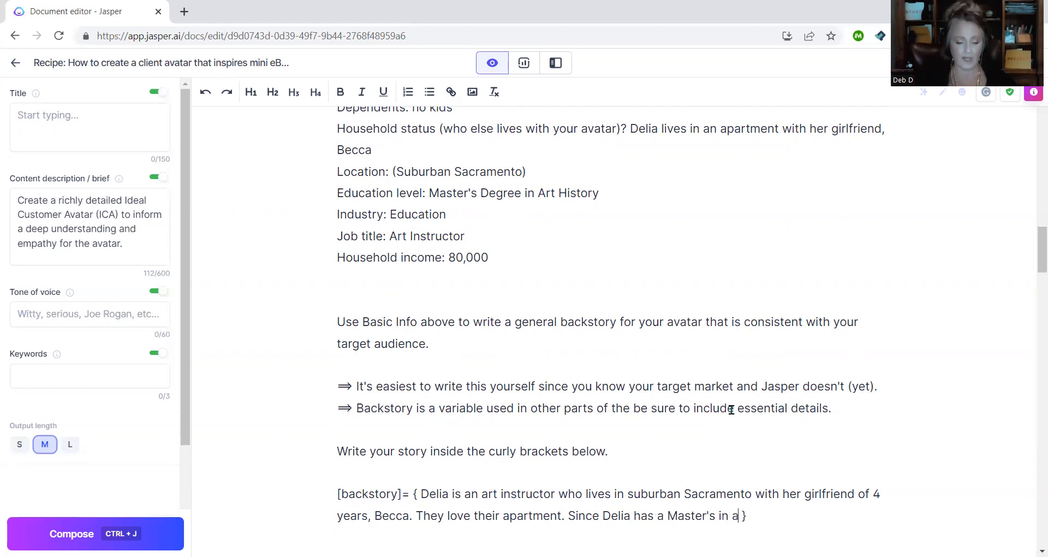
{"action": "type", "text": "the"}
{"action": "type", "text": " apar"}
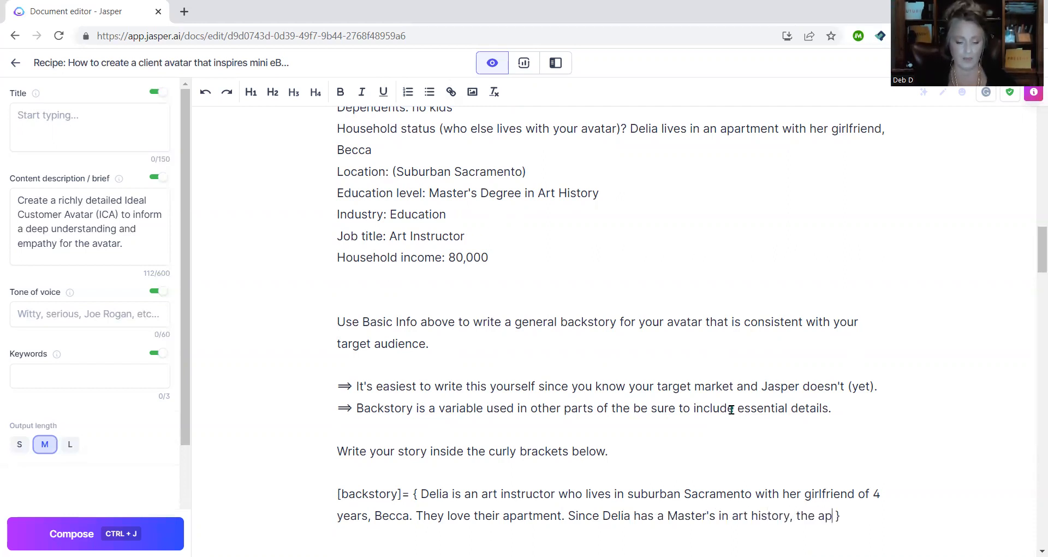
{"action": "type", "text": "tment is beaut"}
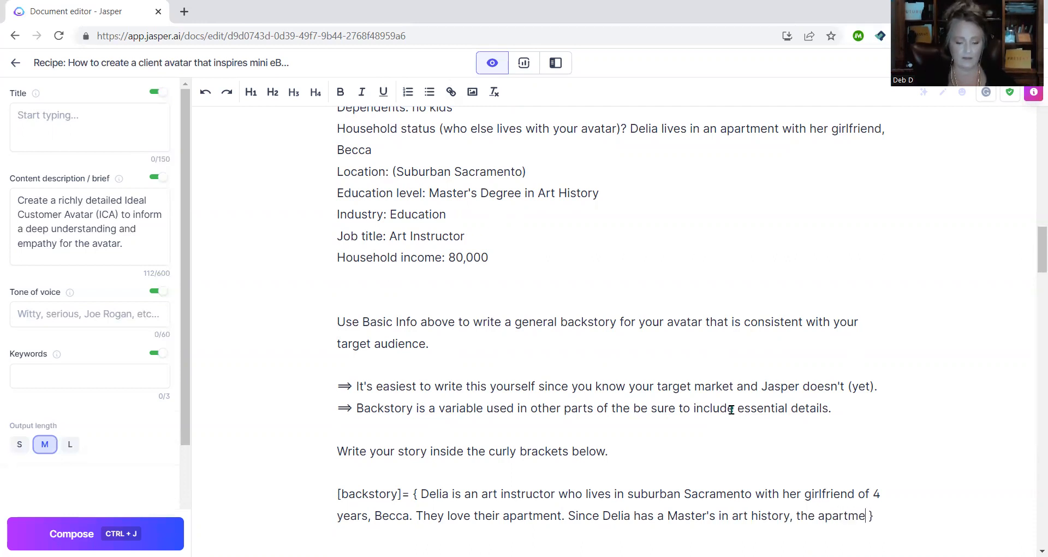
{"action": "type", "text": "ifully "}
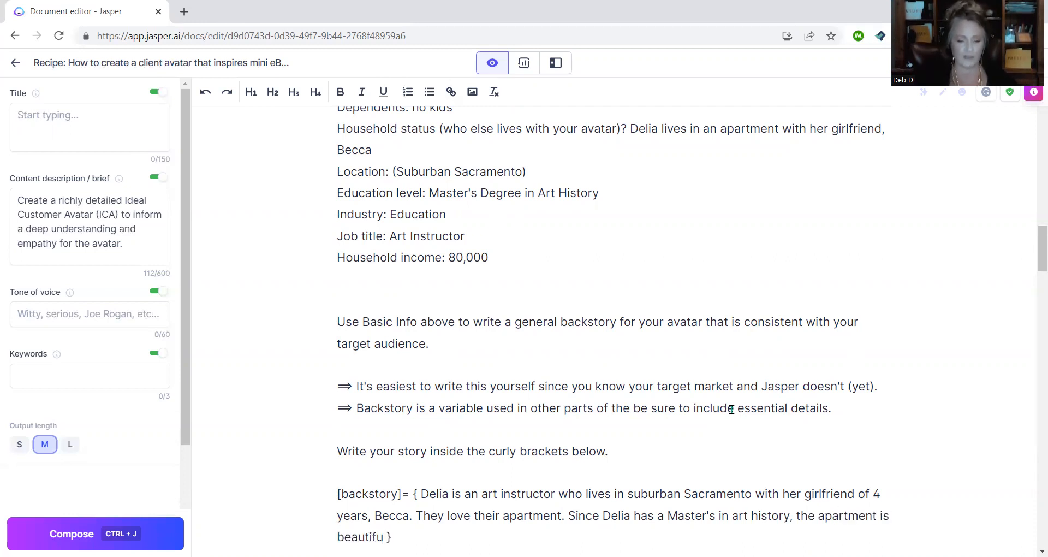
{"action": "type", "text": "decorated."}
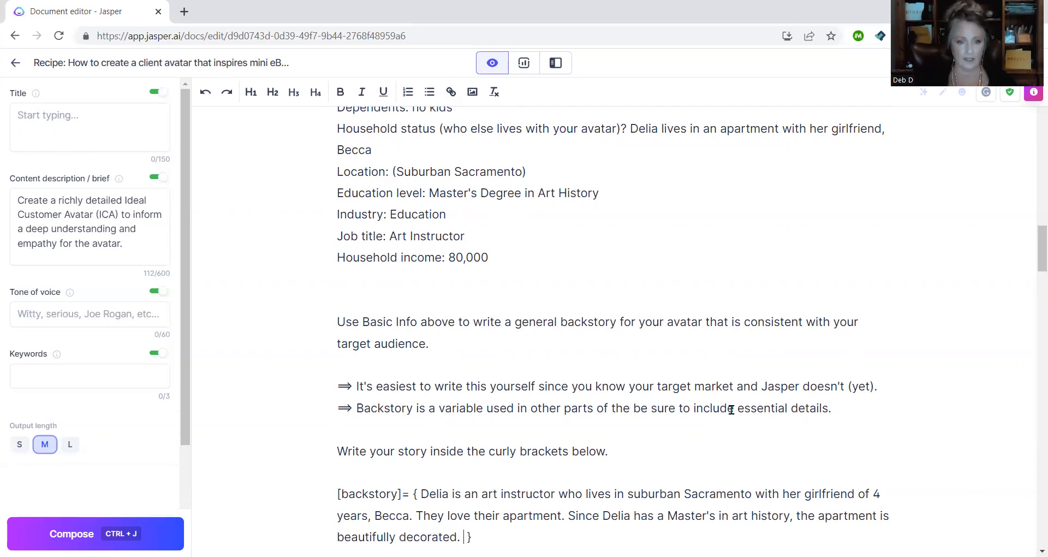
- Add that they have no kids but love eating out, the theater and art exhibits with family and friends
{"action": "scroll", "coordinate": [715, 391], "scroll_direction": "up", "scroll_amount": 3}
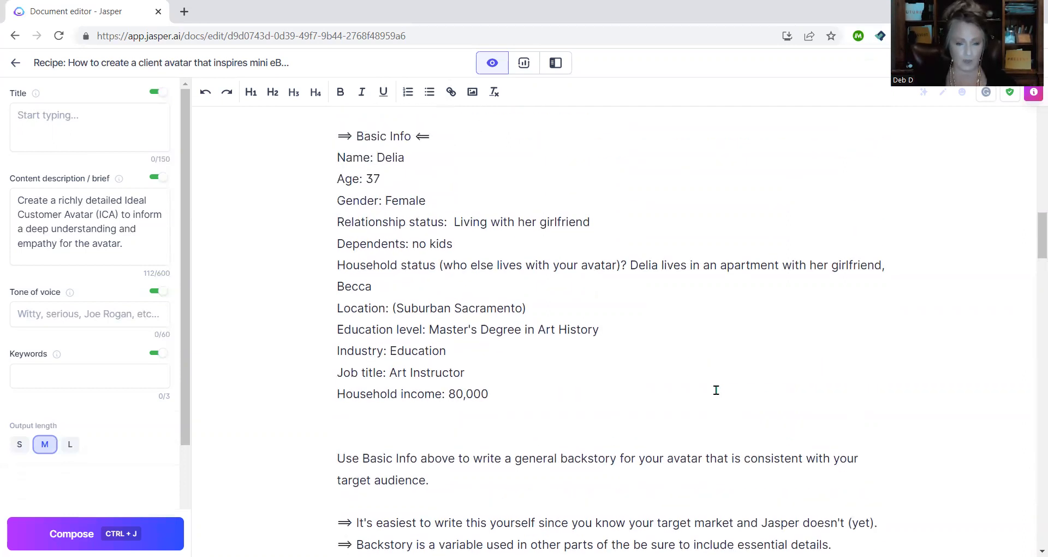
{"action": "scroll", "coordinate": [716, 390], "scroll_direction": "down", "scroll_amount": 5}
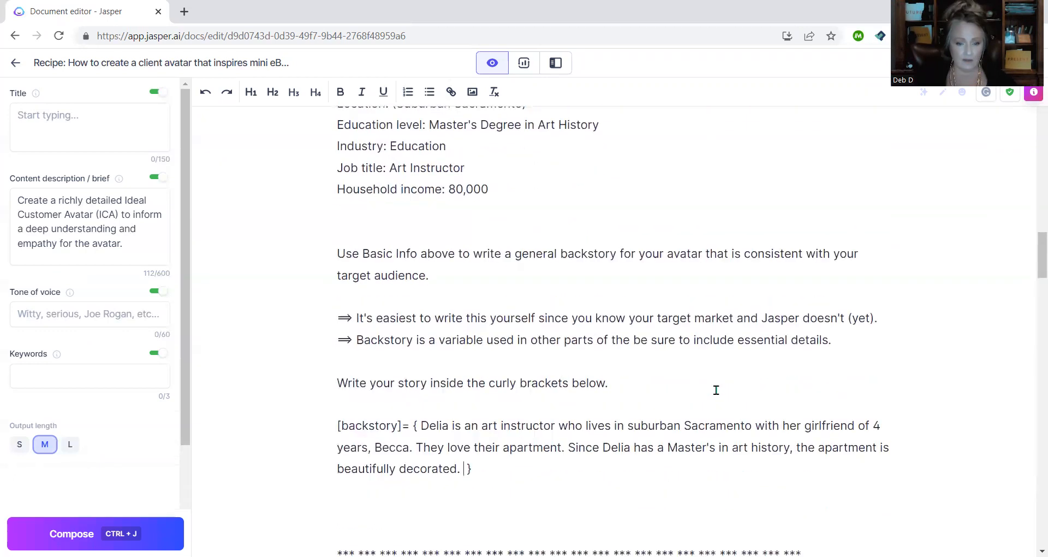
{"action": "type", "text": "They don't have any "}
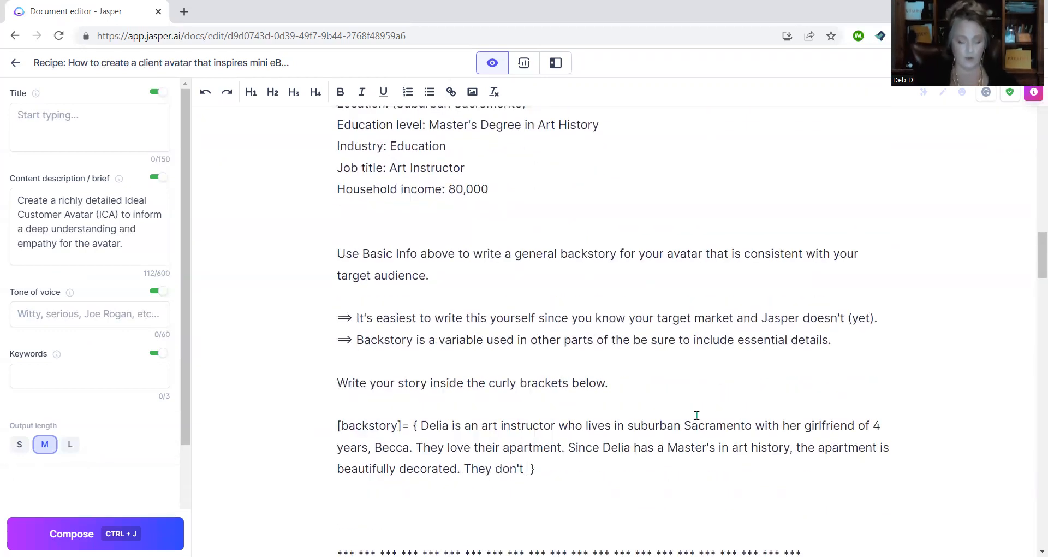
{"action": "type", "text": "h"}
{"action": "key", "text": "BackSpace"}
{"action": "type", "text": "chil"}
{"action": "key", "text": "BackSpace"}
{"action": "key", "text": "BackSpace"}
{"action": "key", "text": "BackSpace"}
{"action": "key", "text": "BackSpace"}
{"action": "type", "text": "kids bu"}
{"action": "type", "text": "t they love spe"}
{"action": "type", "text": "nding time with "}
{"action": "type", "text": "family and fr"}
{"action": "type", "text": "iends"}
{"action": "type", "text": " going ou"}
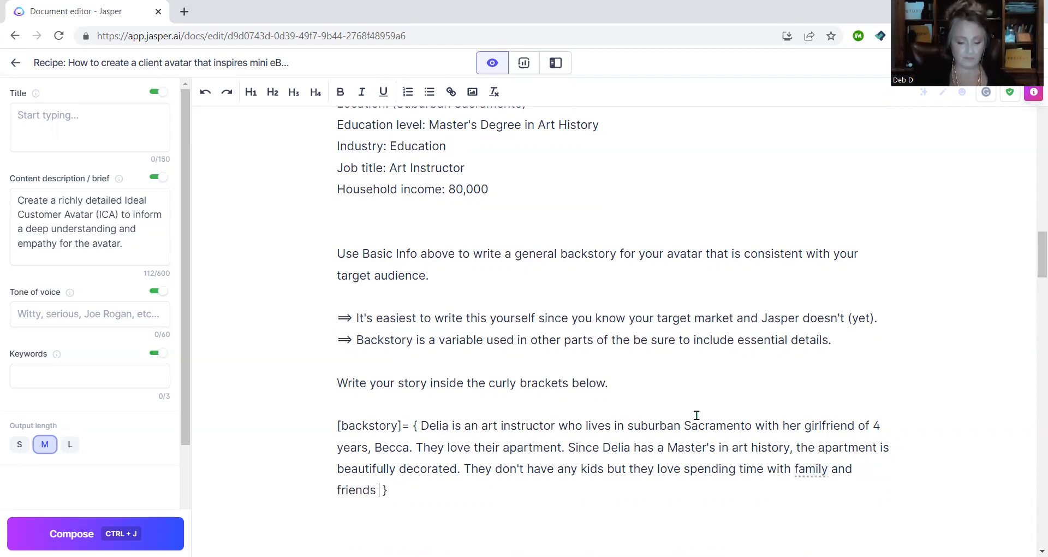
{"action": "type", "text": "t to eat "}
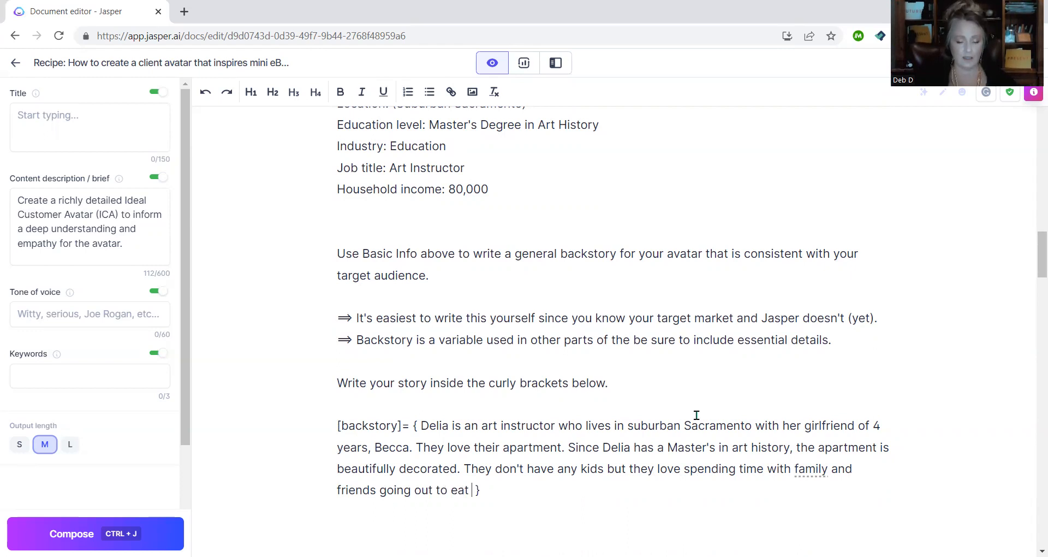
{"action": "type", "text": ", to the tha"}
{"action": "type", "text": "ater"}
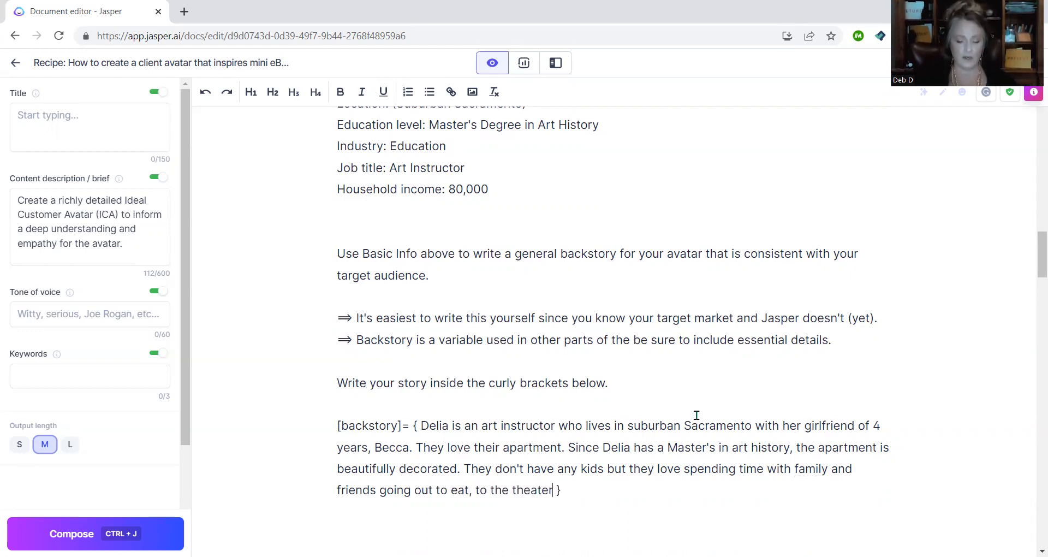
{"action": "type", "text": " and art exhi"}
{"action": "type", "text": "bitio"}
{"action": "key", "text": "BackSpace"}
{"action": "key", "text": "BackSpace"}
{"action": "key", "text": "BackSpace"}
{"action": "key", "text": "BackSpace"}
{"action": "key", "text": "BackSpace"}
{"action": "key", "text": "BackSpace"}
{"action": "key", "text": "BackSpace"}
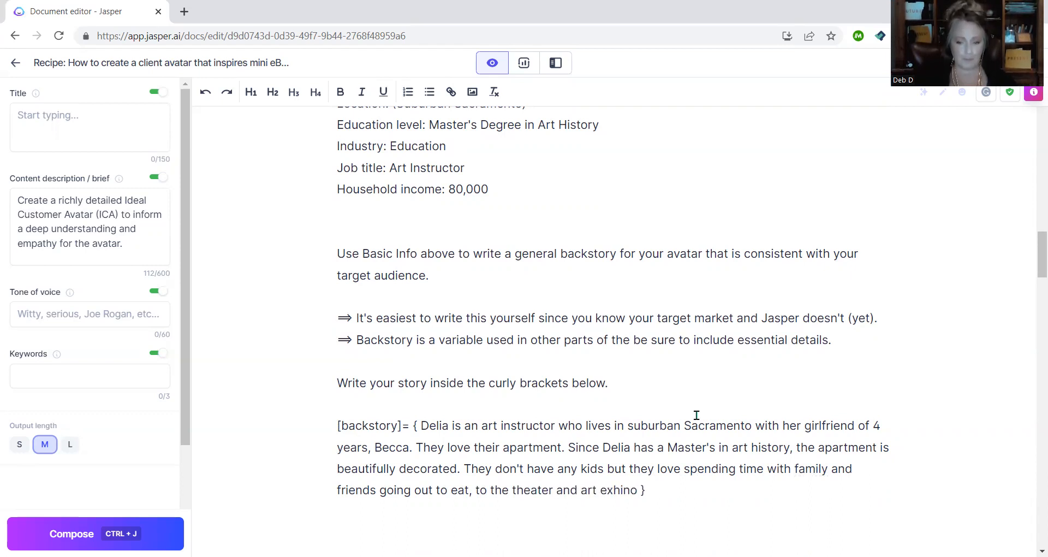
{"action": "type", "text": "hibits."}
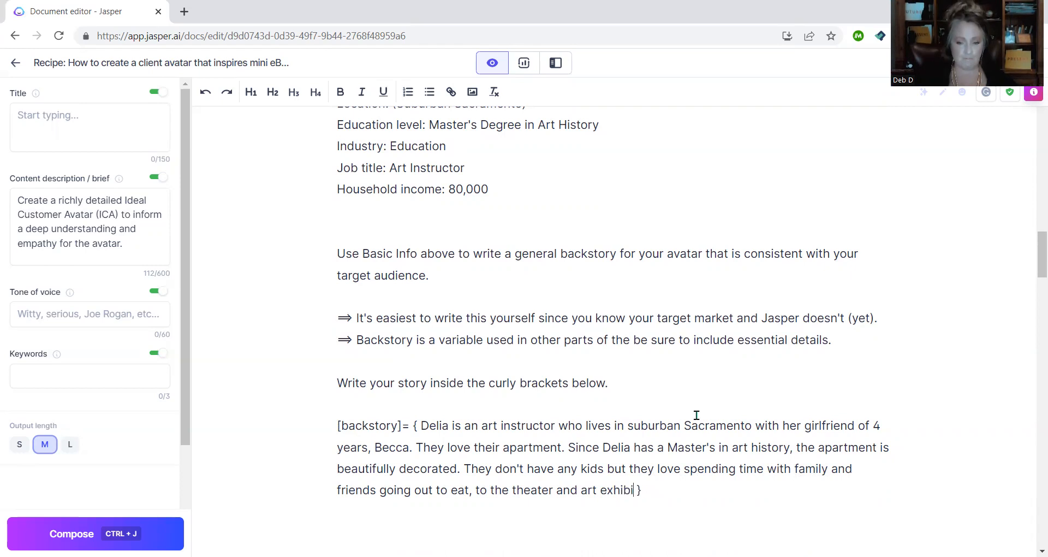
- Add that they live comfortably on $80,000 joint income but want to earn more to travel the world
{"action": "scroll", "coordinate": [660, 382], "scroll_direction": "up", "scroll_amount": 1}
{"action": "scroll", "coordinate": [663, 382], "scroll_direction": "down", "scroll_amount": 2}
{"action": "type", "text": "They love"}
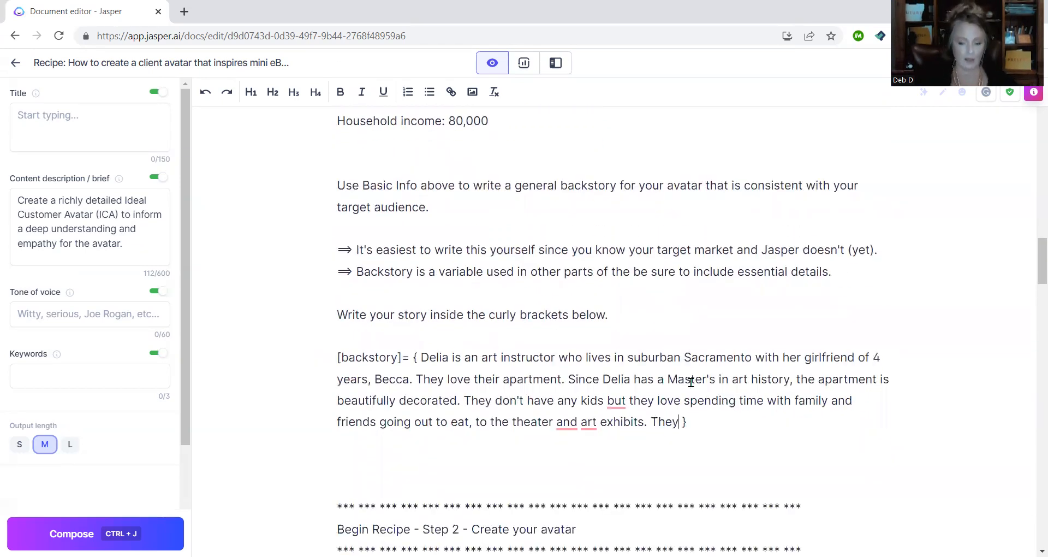
{"action": "key", "text": "BackSpace"}
{"action": "key", "text": "BackSpace"}
{"action": "key", "text": "BackSpace"}
{"action": "key", "text": "BackSpace"}
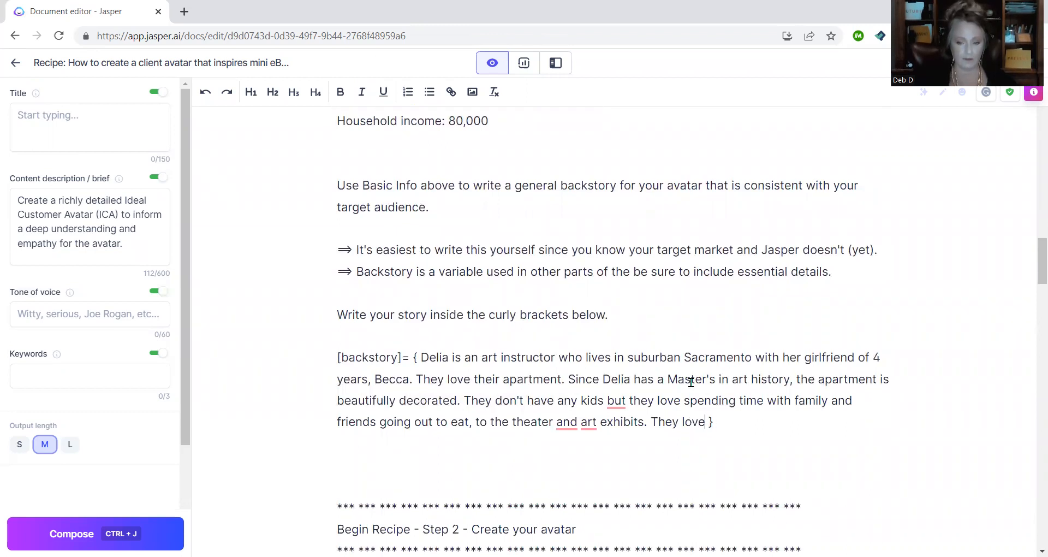
{"action": "type", "text": "ive com"}
{"action": "type", "text": "fortably on thei"}
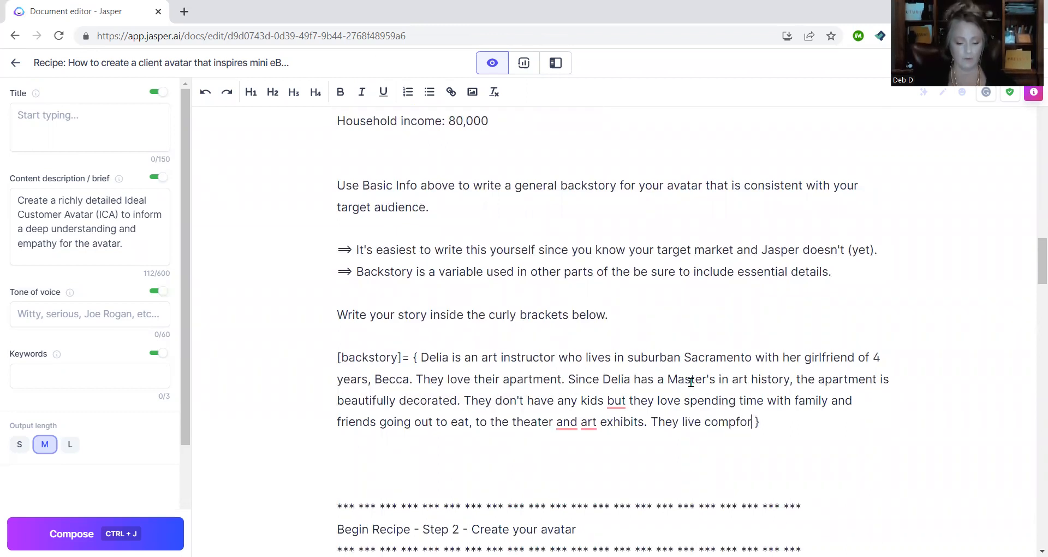
{"action": "type", "text": "r joint"}
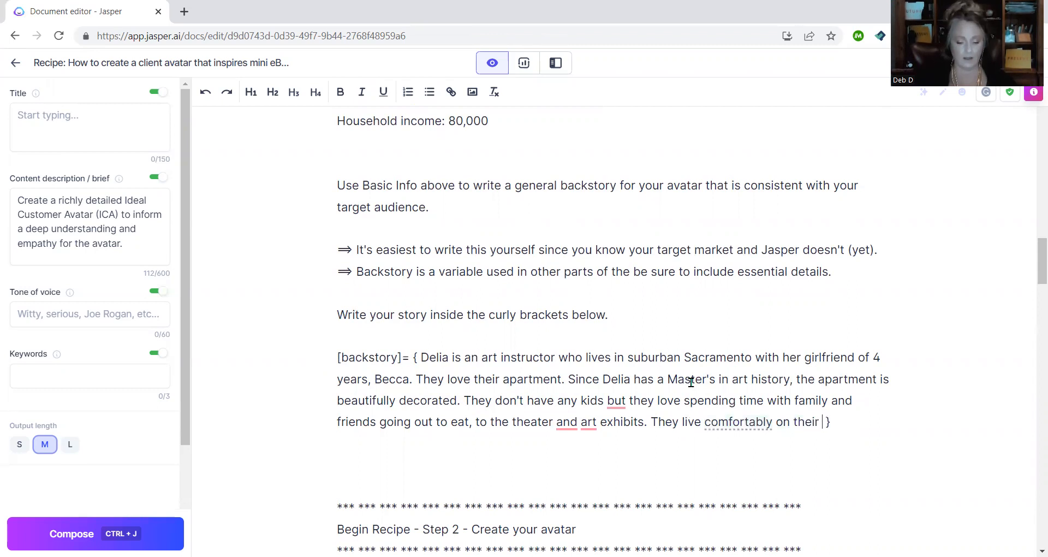
{"action": "type", "text": " income of"}
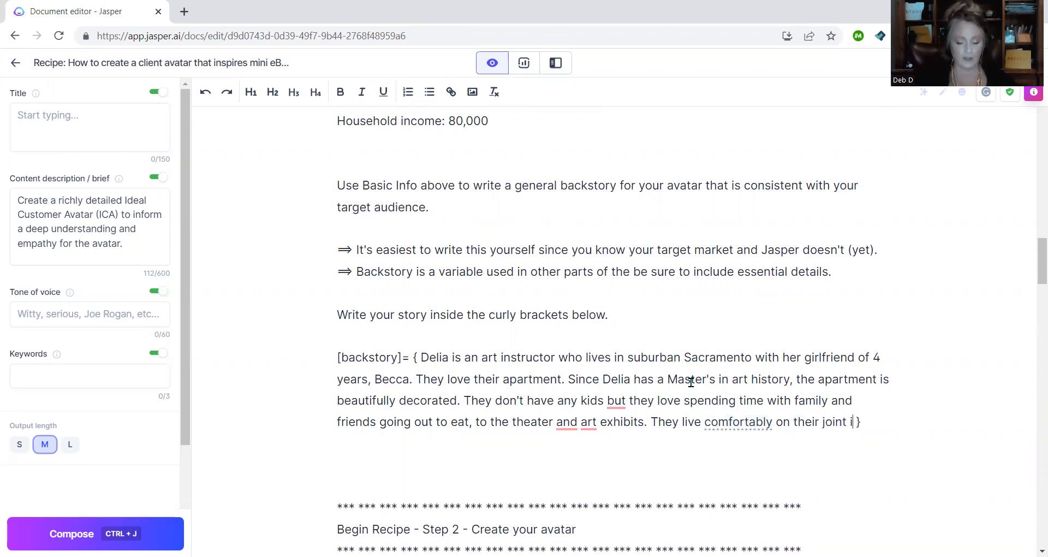
{"action": "type", "text": " $80"}
{"action": "type", "text": "00"}
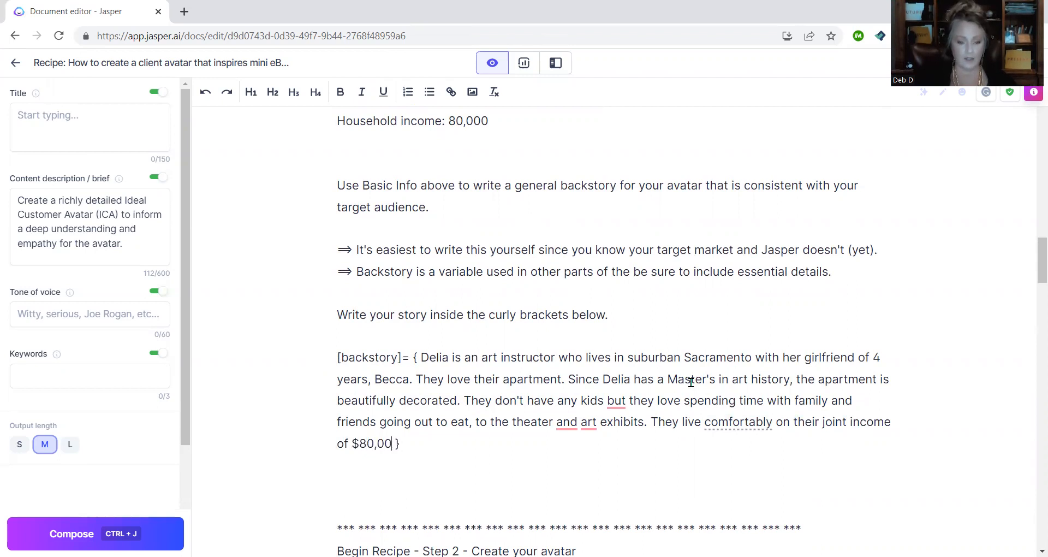
{"action": "type", "text": "0 but would "}
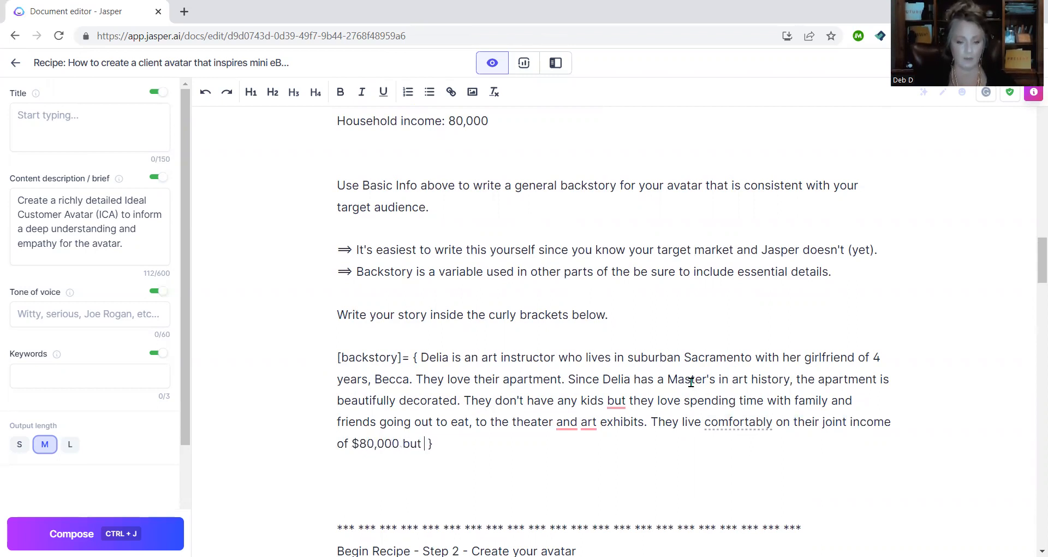
{"action": "type", "text": "like to be eraning"}
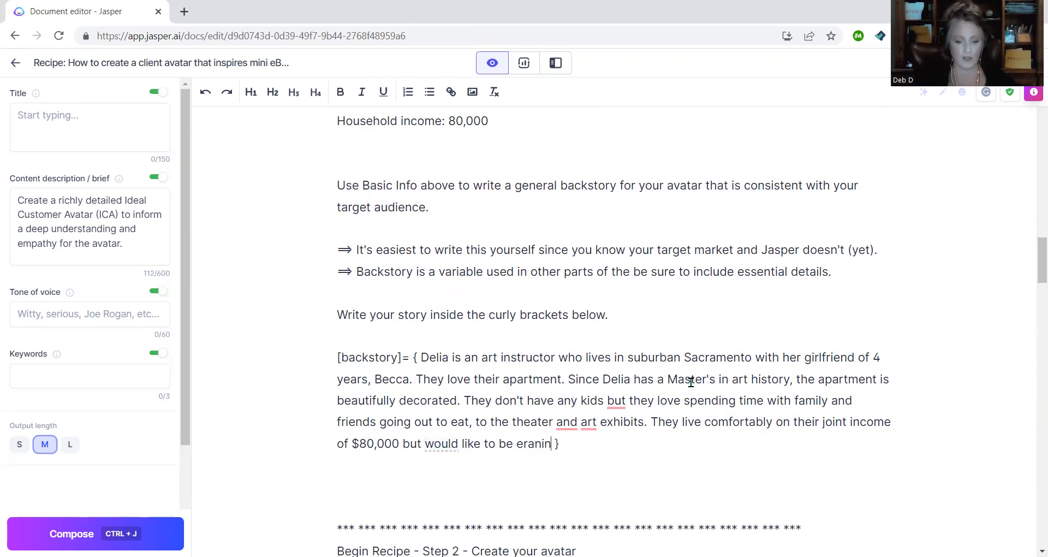
{"action": "key", "text": "BackSpace"}
{"action": "key", "text": "BackSpace"}
{"action": "key", "text": "BackSpace"}
{"action": "key", "text": "BackSpace"}
{"action": "key", "text": "BackSpace"}
{"action": "key", "text": "BackSpace"}
{"action": "type", "text": "arning mo"}
{"action": "type", "text": "re because they "}
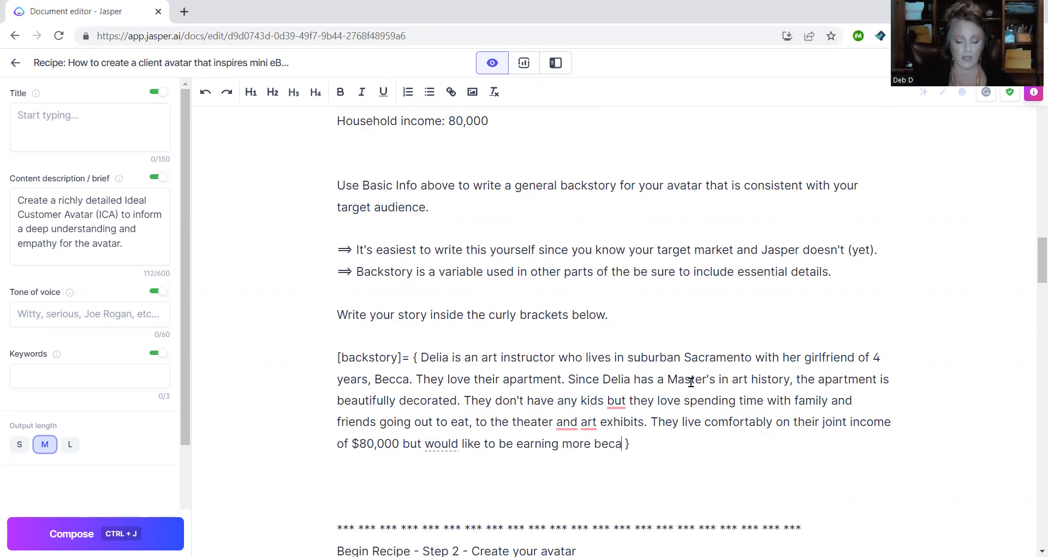
{"action": "type", "text": "ewant"}
{"action": "key", "text": "BackSpace"}
{"action": "key", "text": "BackSpace"}
{"action": "key", "text": "BackSpace"}
{"action": "key", "text": "BackSpace"}
{"action": "key", "text": "BackSpace"}
{"action": "type", "text": "want to b"}
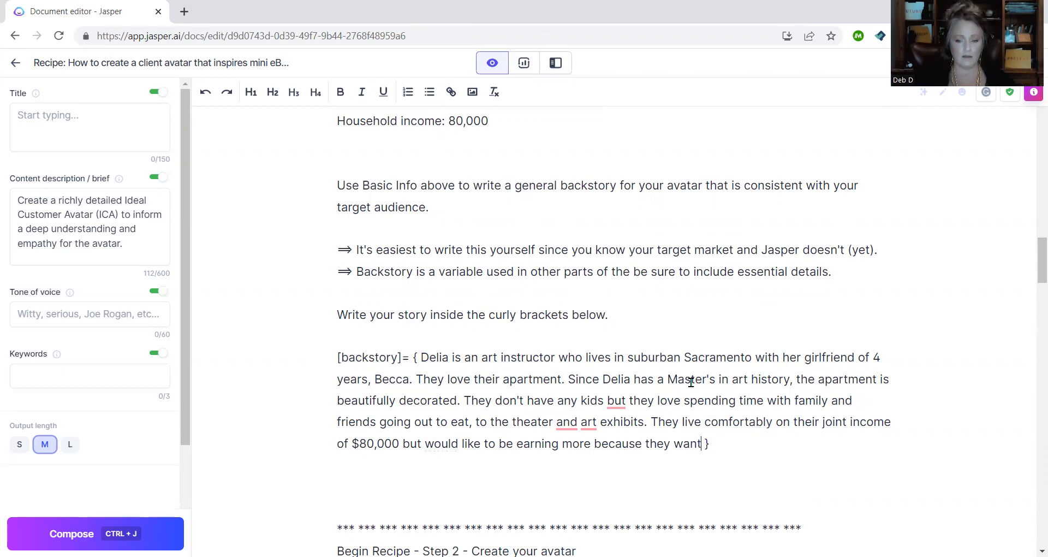
{"action": "key", "text": "BackSpace"}
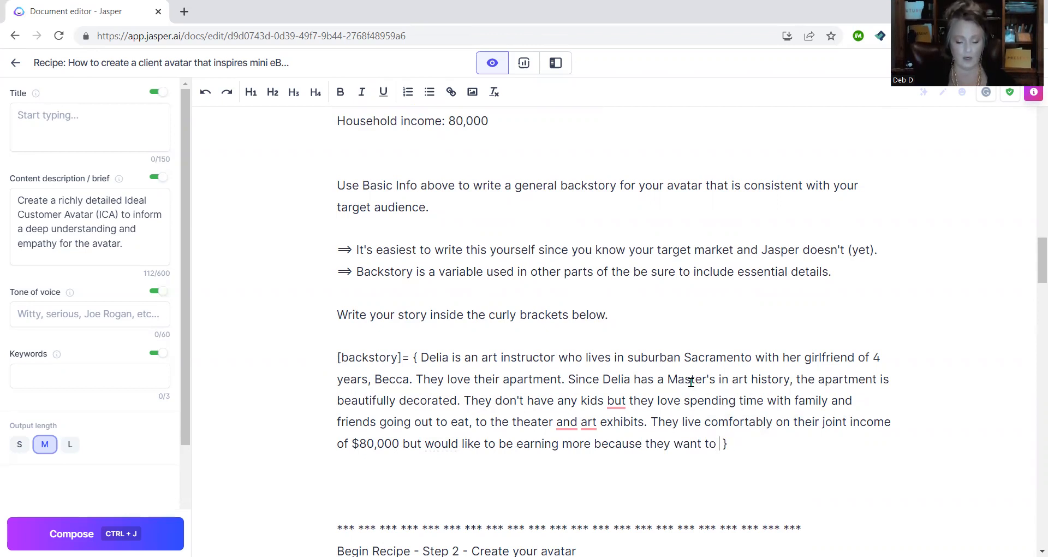
{"action": "type", "text": "travel the world"}
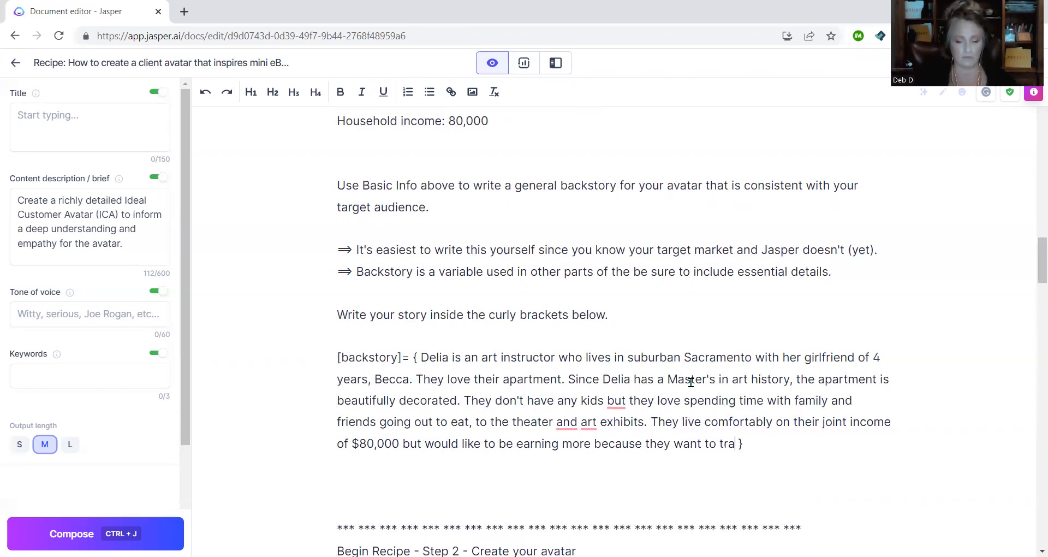
{"action": "type", "text": "."}
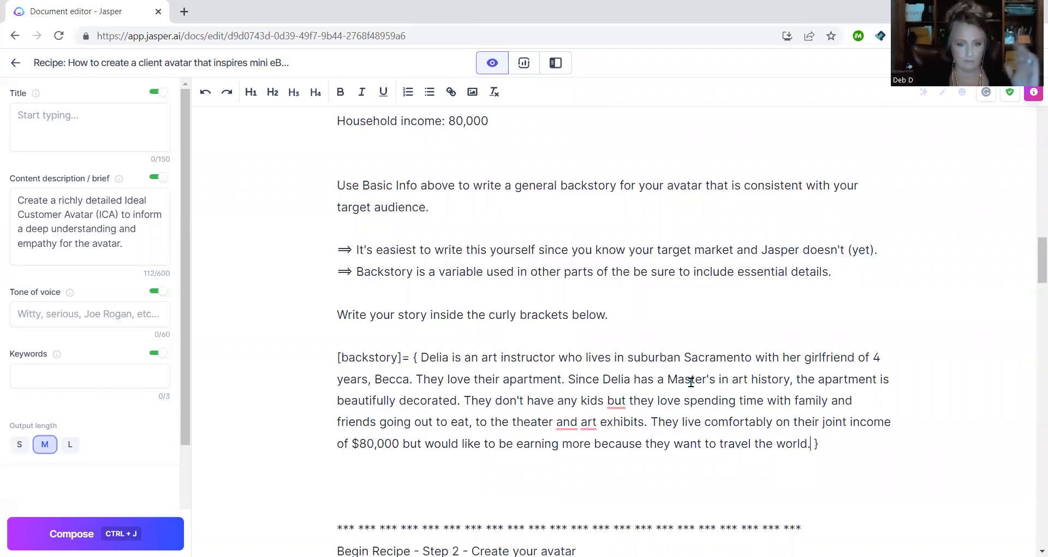
- Accept Grammarly fixes: keep 'comfortably', commas after theater and kids, 'to art exhibits', and 'earn more'
{"action": "mouse_move", "coordinate": [722, 423]}
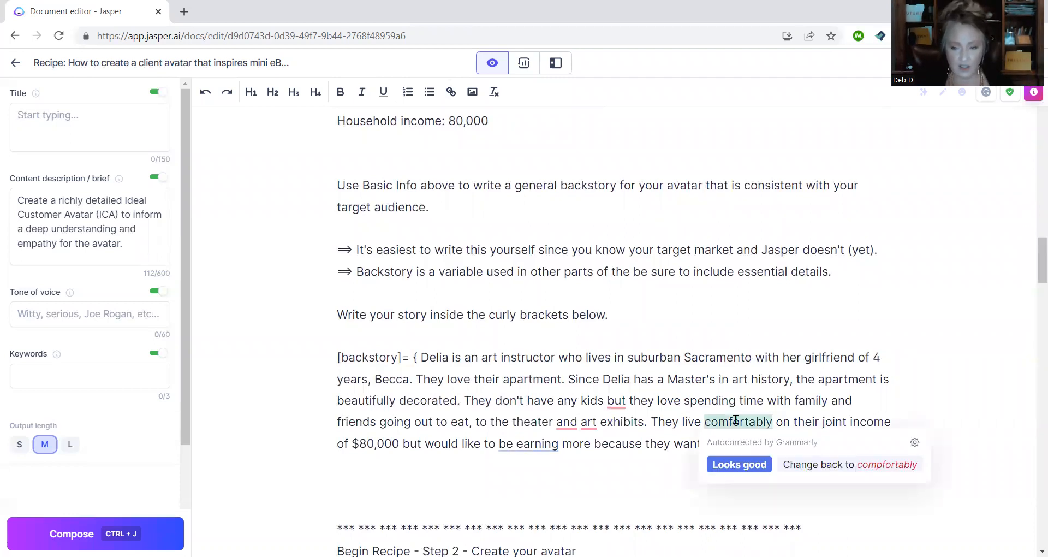
{"action": "left_click", "coordinate": [746, 466]}
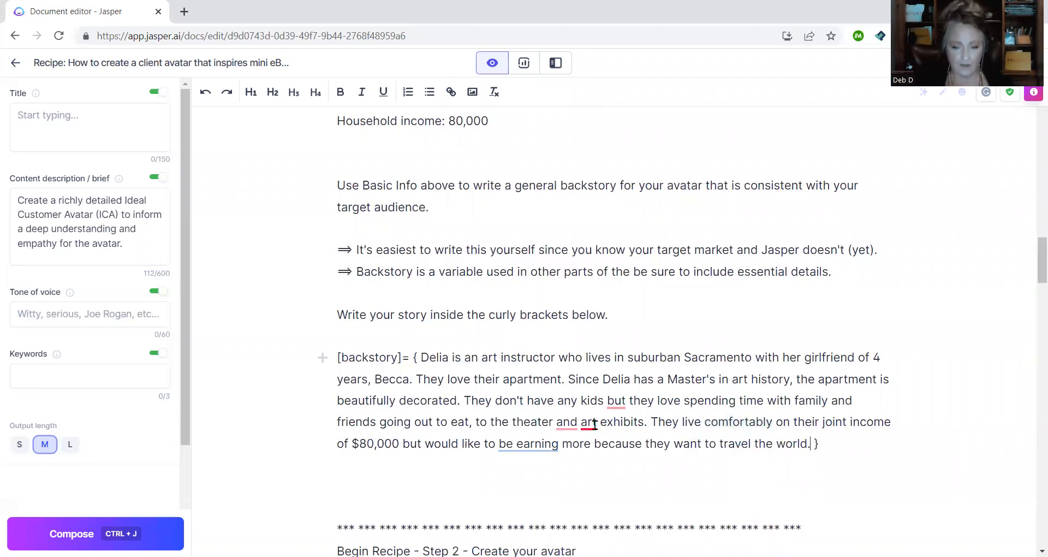
{"action": "mouse_move", "coordinate": [574, 423]}
{"action": "left_click", "coordinate": [573, 460]}
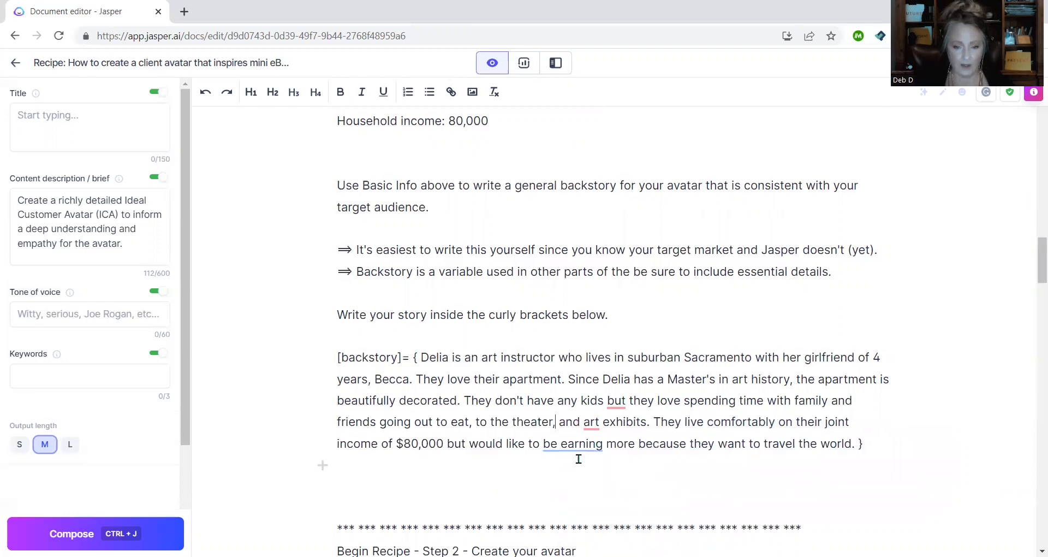
{"action": "mouse_move", "coordinate": [620, 403]}
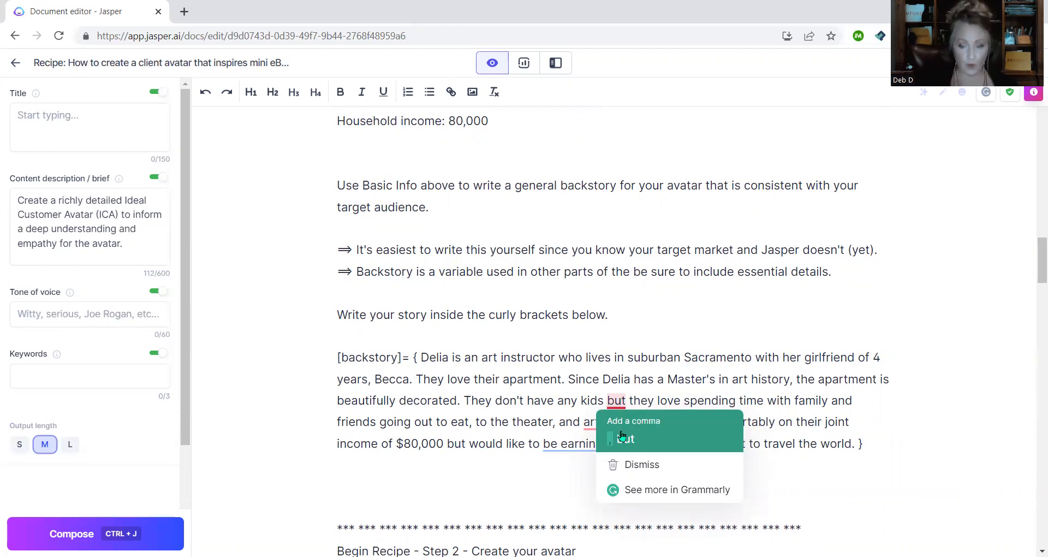
{"action": "left_click", "coordinate": [622, 439]}
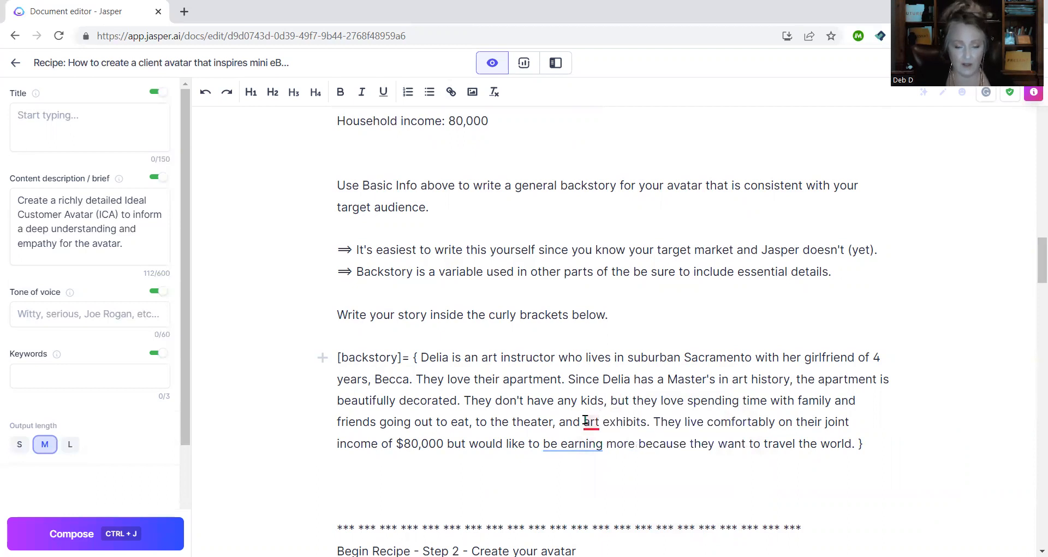
{"action": "mouse_move", "coordinate": [591, 422]}
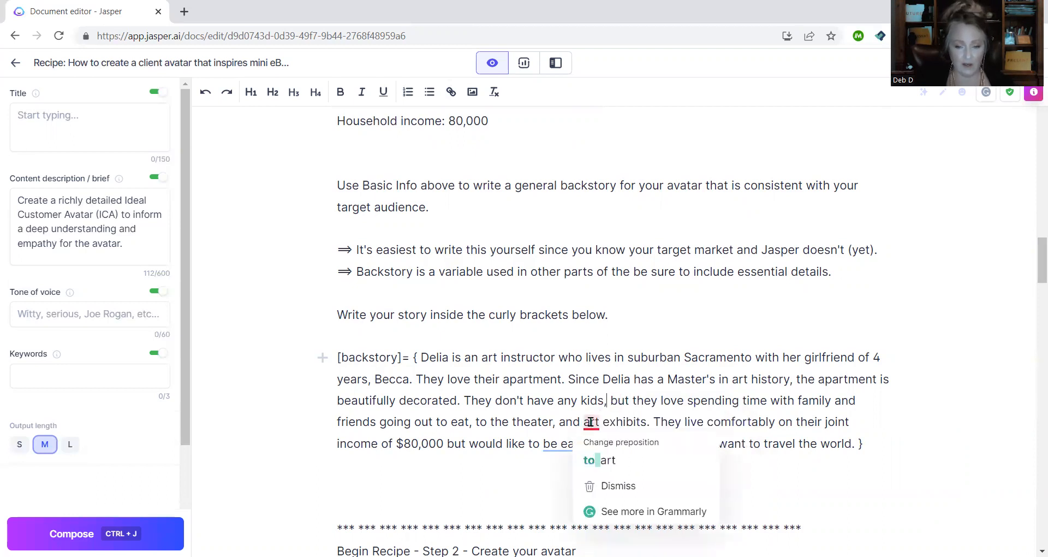
{"action": "left_click", "coordinate": [595, 460]}
{"action": "scroll", "coordinate": [637, 403], "scroll_direction": "down", "scroll_amount": 1}
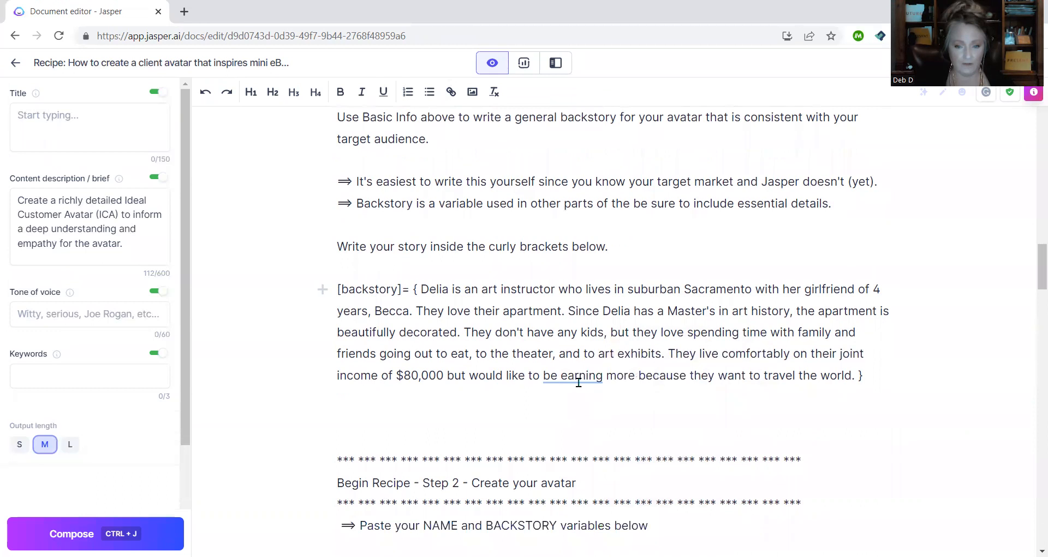
{"action": "mouse_move", "coordinate": [573, 375]}
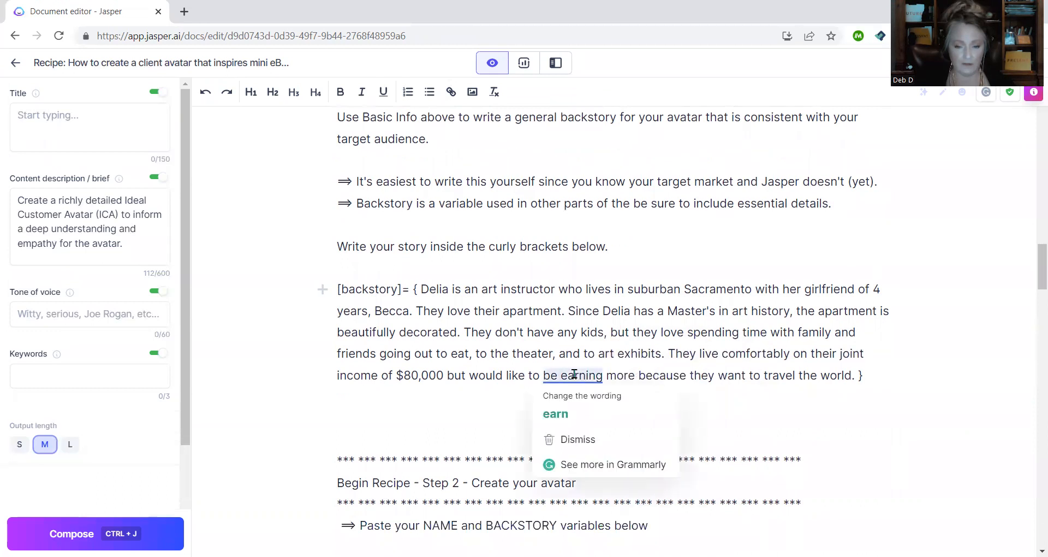
{"action": "left_click", "coordinate": [575, 415]}
{"action": "scroll", "coordinate": [637, 368], "scroll_direction": "down", "scroll_amount": 2}
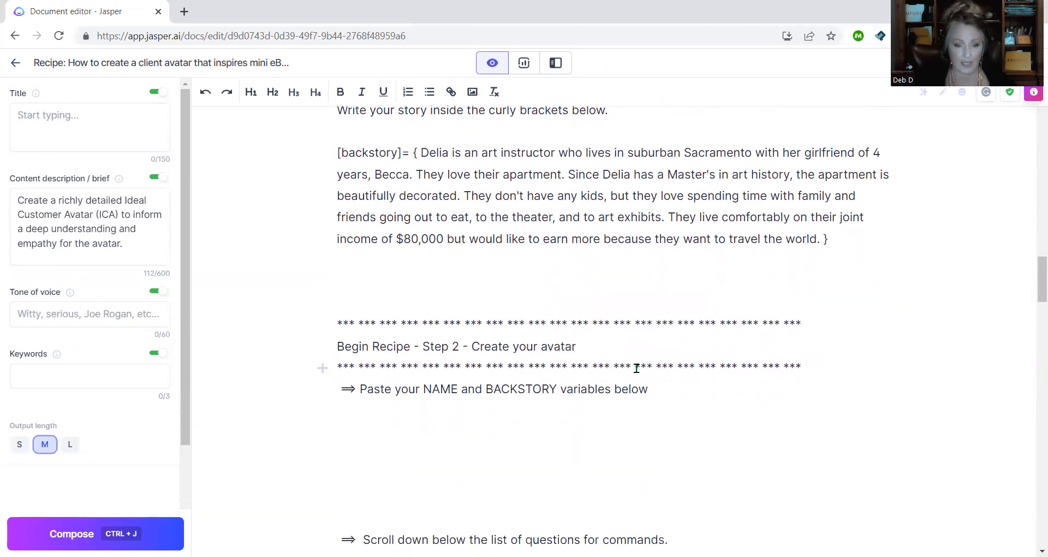
- Copy the [name] variable line and paste it under the 'Paste your NAME and BACKSTORY variables' heading
{"action": "scroll", "coordinate": [637, 369], "scroll_direction": "up", "scroll_amount": 1}
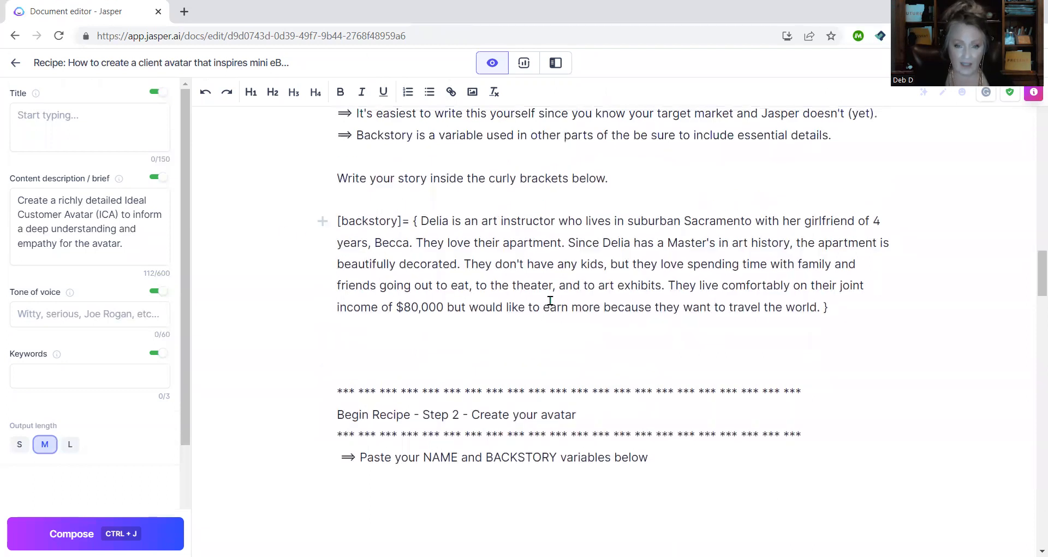
{"action": "scroll", "coordinate": [550, 301], "scroll_direction": "up", "scroll_amount": 2}
{"action": "scroll", "coordinate": [551, 300], "scroll_direction": "up", "scroll_amount": 6}
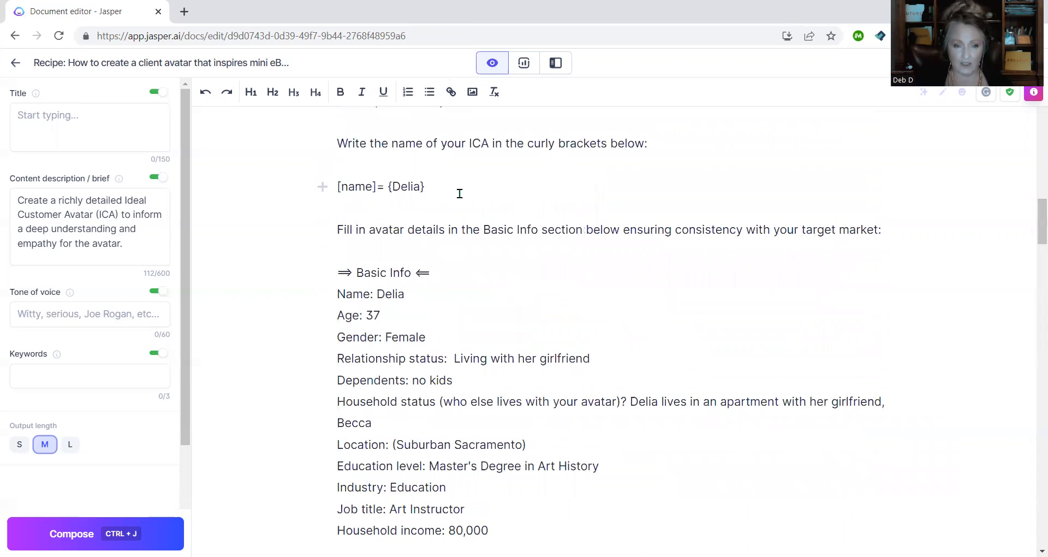
{"action": "scroll", "coordinate": [458, 218], "scroll_direction": "down", "scroll_amount": 11}
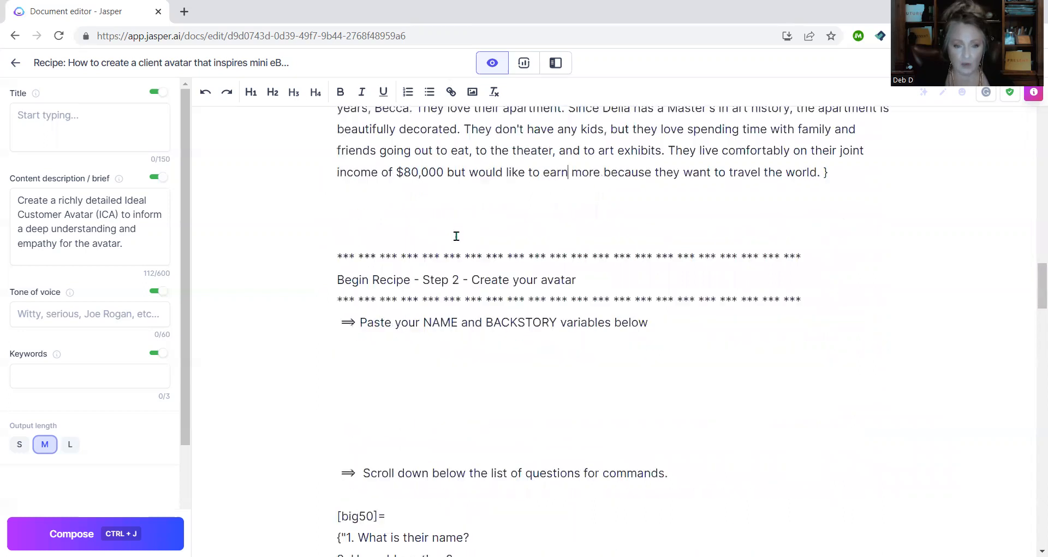
{"action": "scroll", "coordinate": [443, 272], "scroll_direction": "down", "scroll_amount": 1}
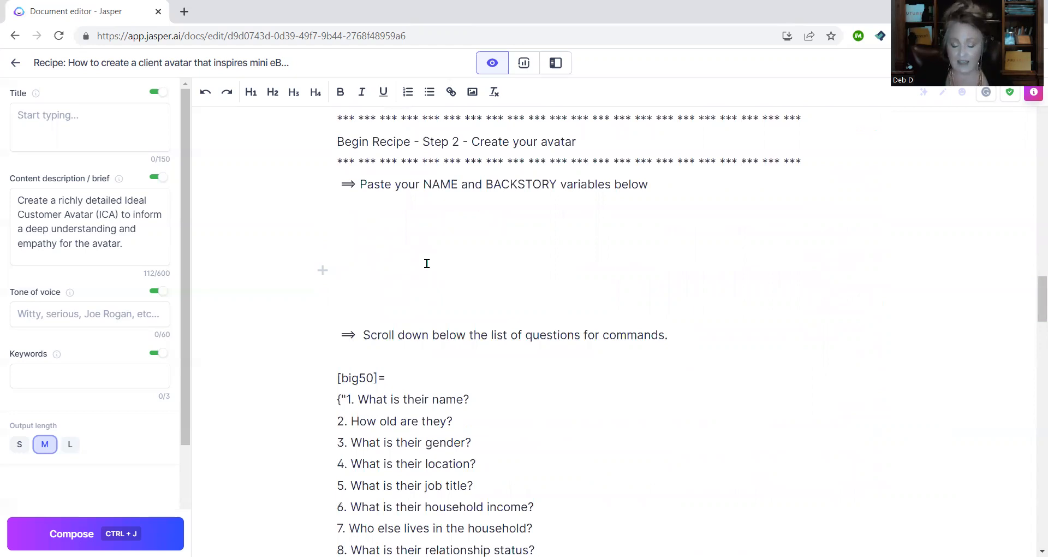
{"action": "scroll", "coordinate": [427, 263], "scroll_direction": "up", "scroll_amount": 6}
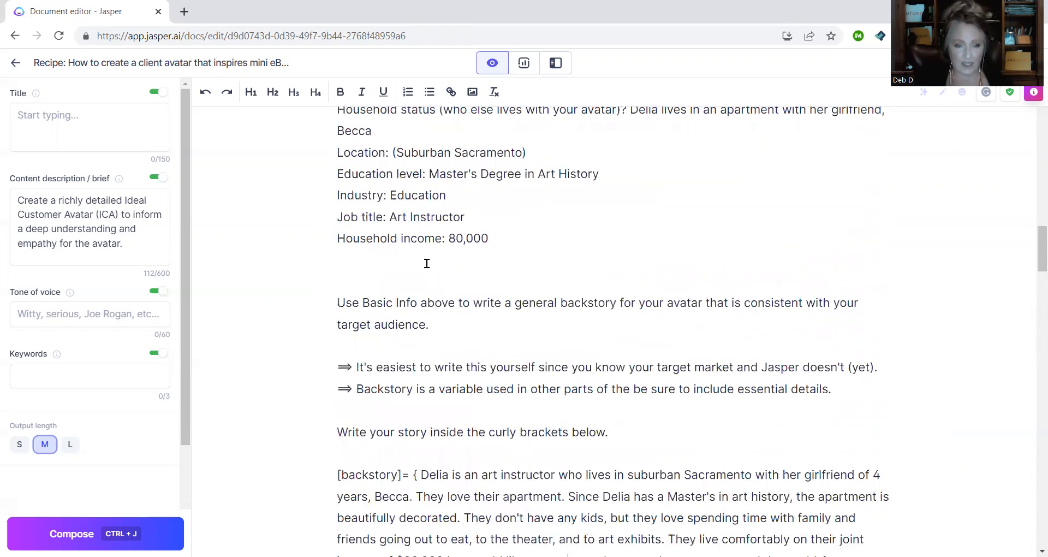
{"action": "scroll", "coordinate": [427, 263], "scroll_direction": "up", "scroll_amount": 6}
{"action": "left_click_drag", "start_coordinate": [336, 322], "coordinate": [425, 321]}
{"action": "key", "text": "ctrl+c"}
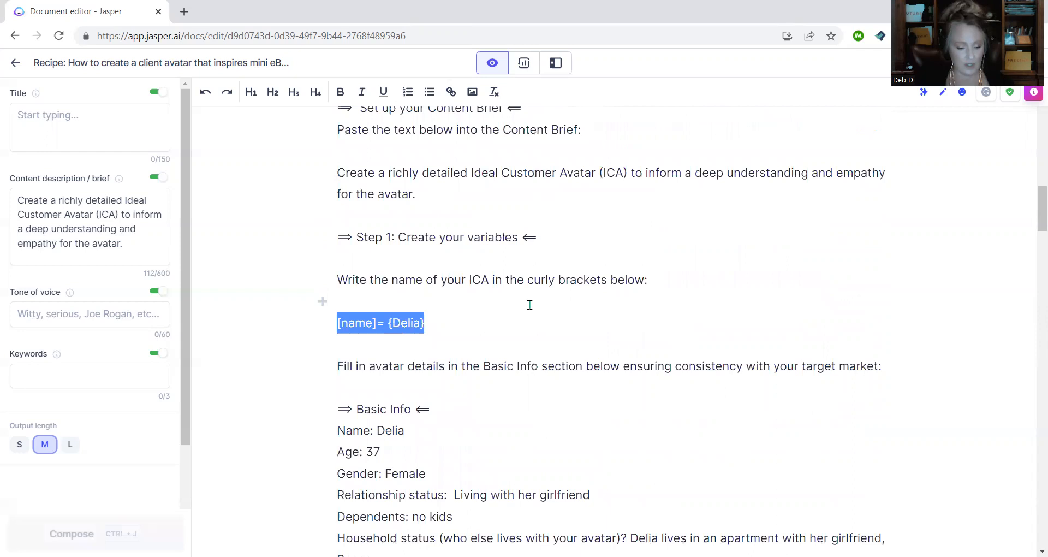
{"action": "scroll", "coordinate": [522, 303], "scroll_direction": "down", "scroll_amount": 14}
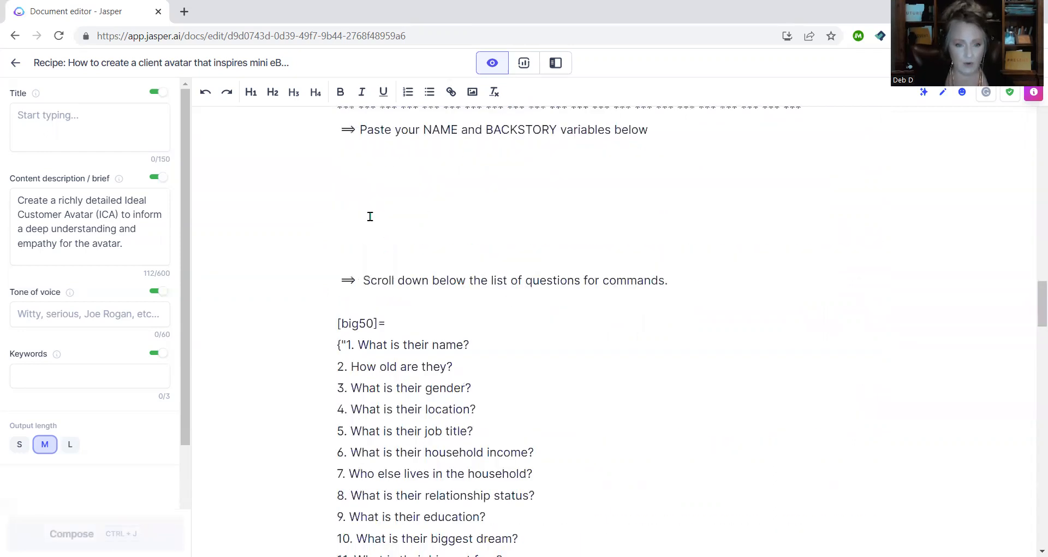
{"action": "left_click", "coordinate": [356, 157]}
{"action": "key", "text": "ctrl+v"}
- Paste the [backstory] paragraph below the name line and delete the leftover blank lines
{"action": "scroll", "coordinate": [599, 245], "scroll_direction": "up", "scroll_amount": 2}
{"action": "scroll", "coordinate": [598, 244], "scroll_direction": "up", "scroll_amount": 4}
{"action": "left_click_drag", "start_coordinate": [339, 220], "coordinate": [863, 306]}
{"action": "key", "text": "ctrl+c"}
{"action": "scroll", "coordinate": [665, 311], "scroll_direction": "down", "scroll_amount": 5}
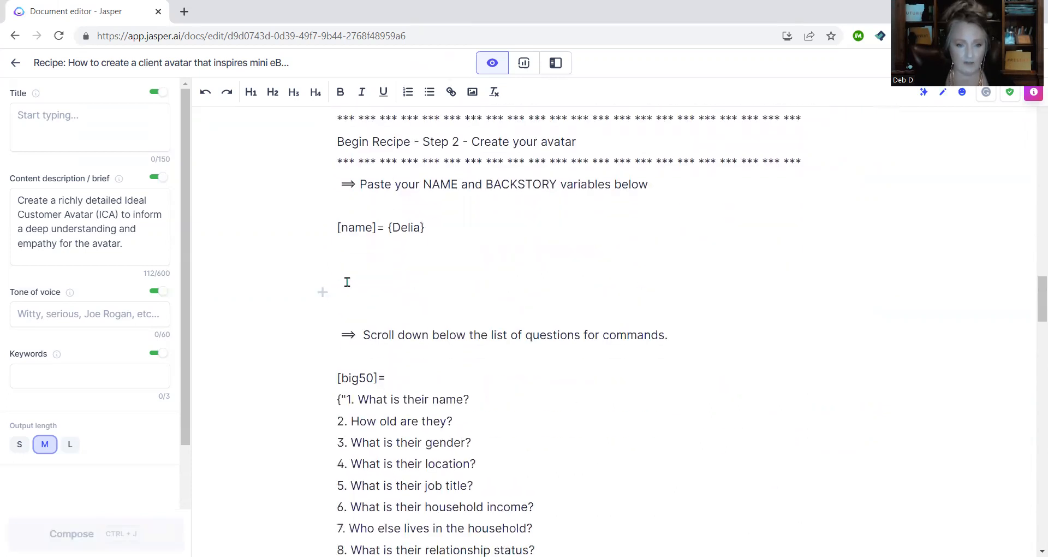
{"action": "left_click", "coordinate": [346, 257]}
{"action": "key", "text": "Return"}
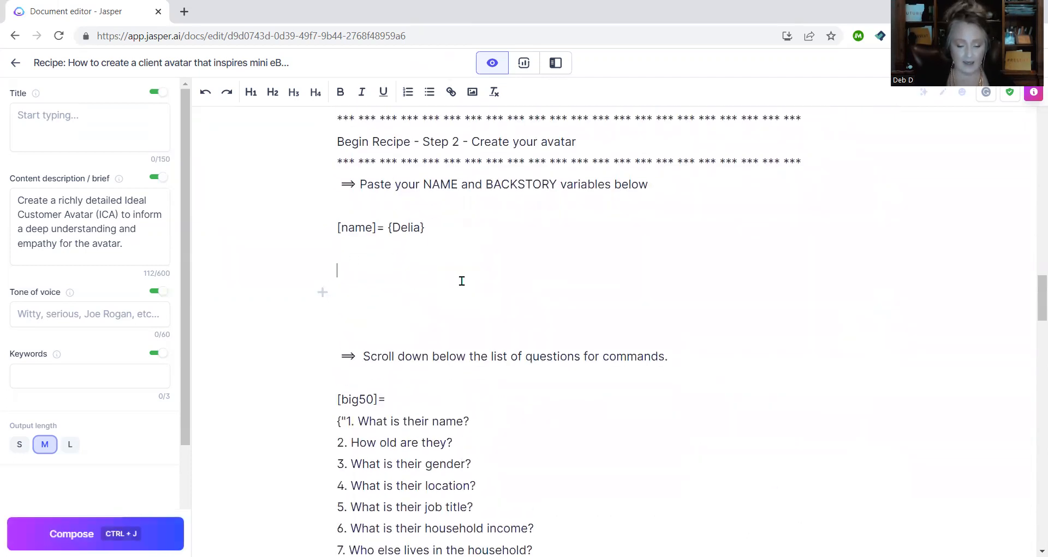
{"action": "key", "text": "ctrl+v"}
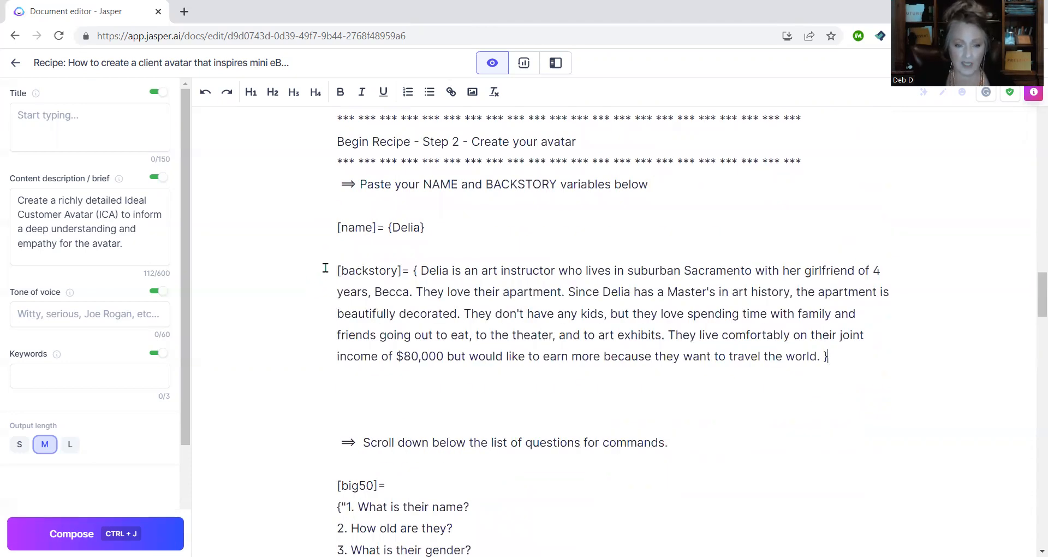
{"action": "left_click_drag", "start_coordinate": [822, 357], "coordinate": [830, 357]}
{"action": "left_click", "coordinate": [359, 385]}
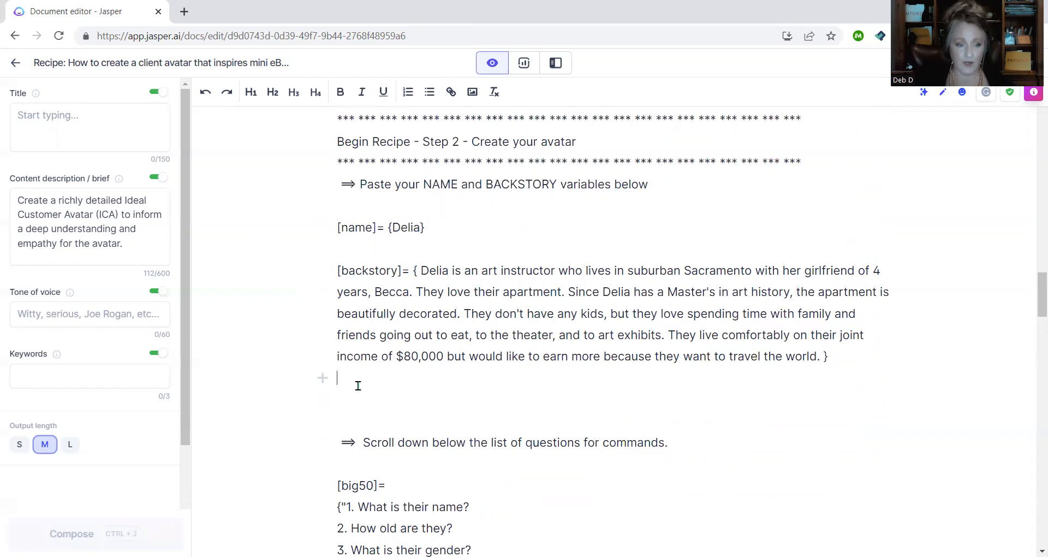
{"action": "key", "text": "Delete"}
{"action": "key", "text": "Delete"}
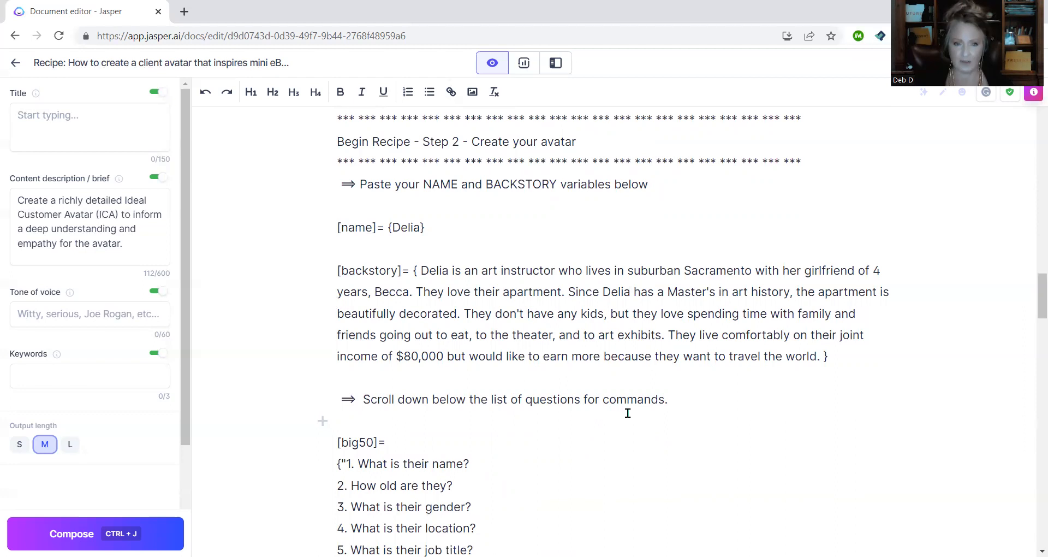
{"action": "scroll", "coordinate": [628, 413], "scroll_direction": "down", "scroll_amount": 10}
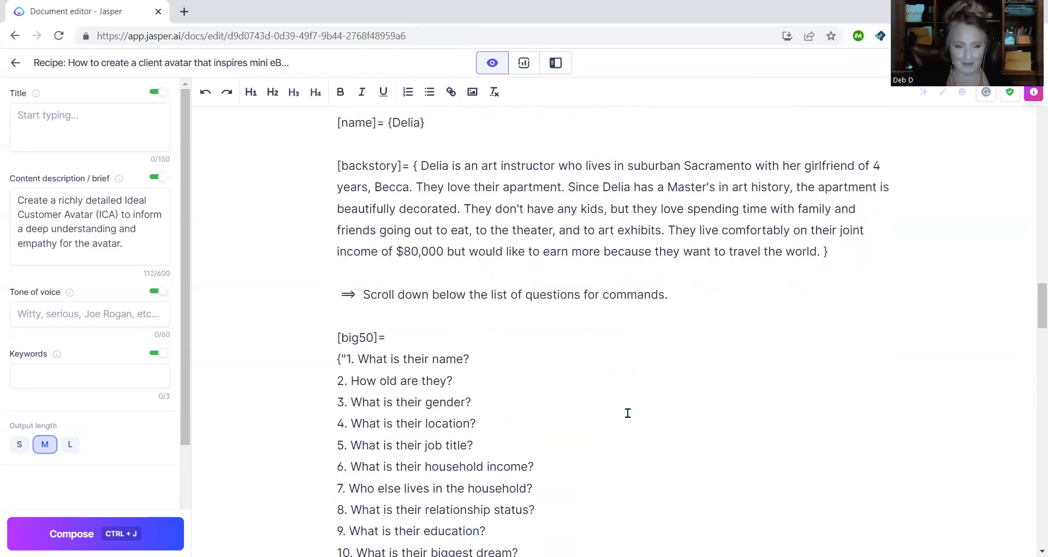
{"action": "scroll", "coordinate": [628, 414], "scroll_direction": "down", "scroll_amount": 9}
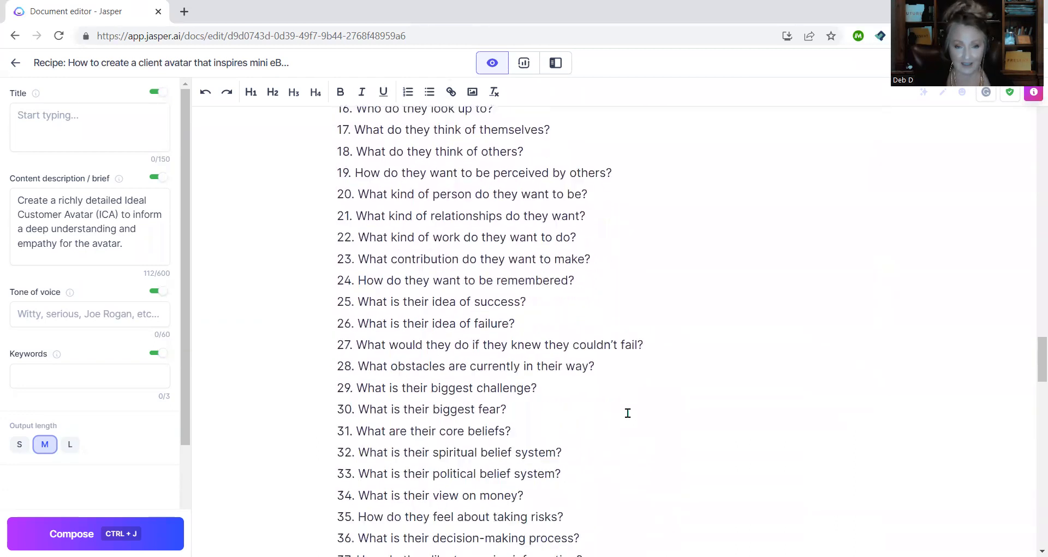
{"action": "scroll", "coordinate": [628, 414], "scroll_direction": "down", "scroll_amount": 5}
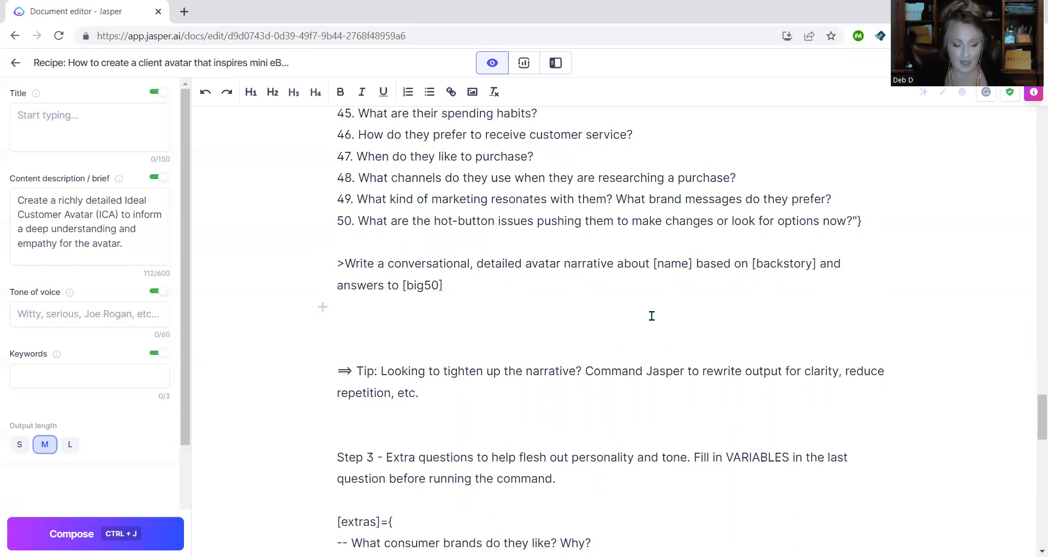
{"action": "key", "text": "ctrl+j"}
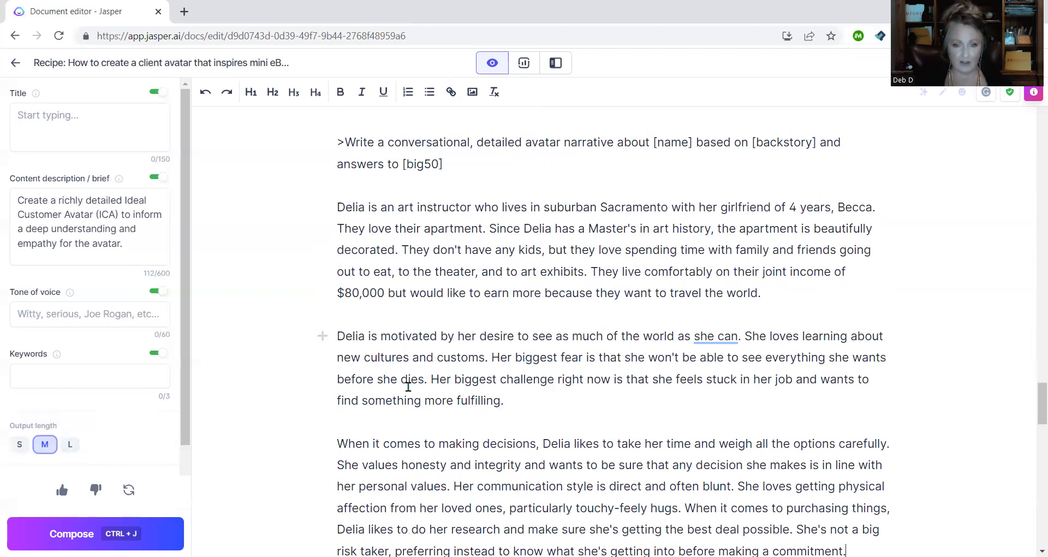
{"action": "scroll", "coordinate": [408, 386], "scroll_direction": "down", "scroll_amount": 3}
{"action": "scroll", "coordinate": [408, 387], "scroll_direction": "down", "scroll_amount": 1}
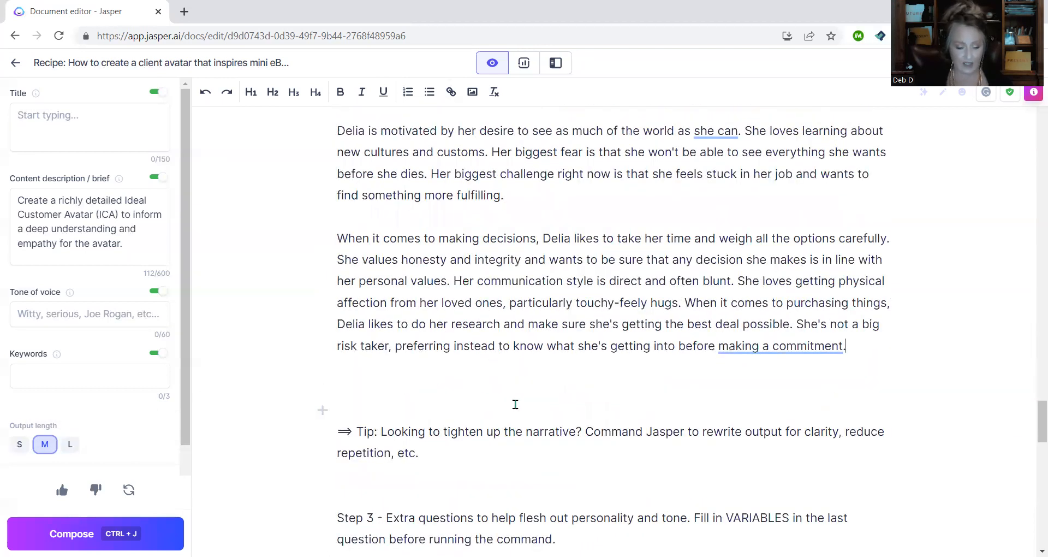
{"action": "key", "text": "ctrl+j"}
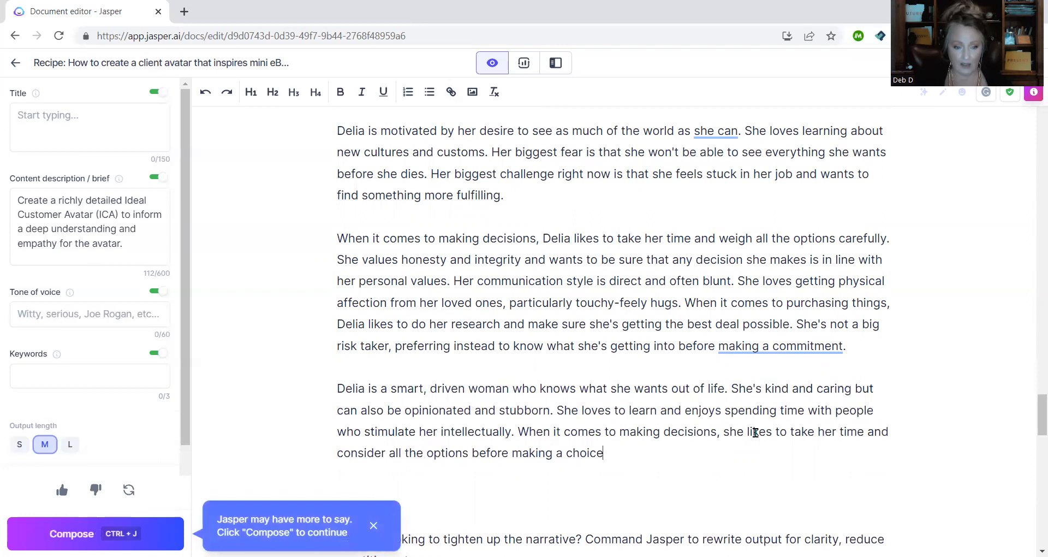
{"action": "scroll", "coordinate": [747, 432], "scroll_direction": "down", "scroll_amount": 2}
{"action": "scroll", "coordinate": [615, 431], "scroll_direction": "up", "scroll_amount": 1}
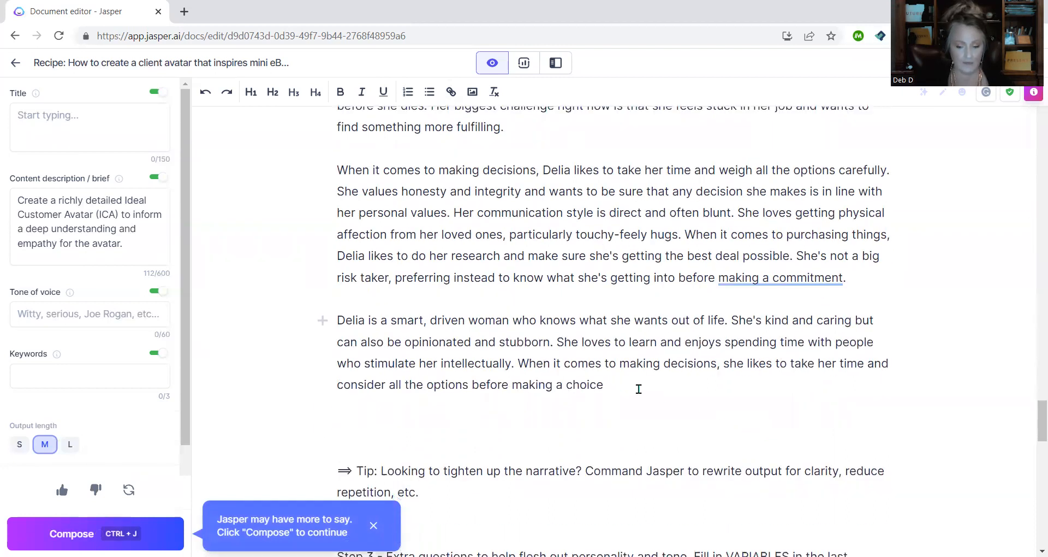
{"action": "key", "text": "ctrl+j"}
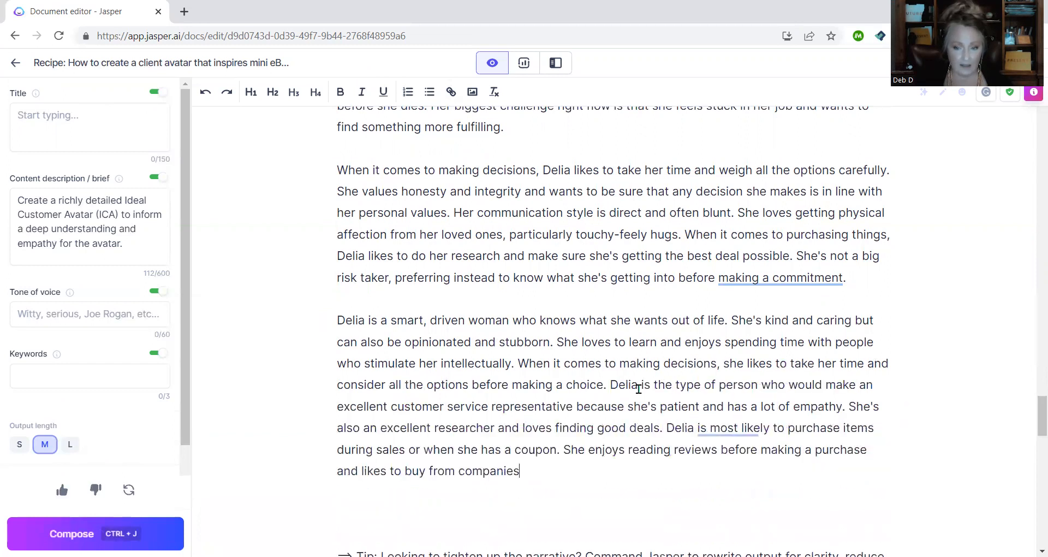
{"action": "scroll", "coordinate": [638, 388], "scroll_direction": "down", "scroll_amount": 3}
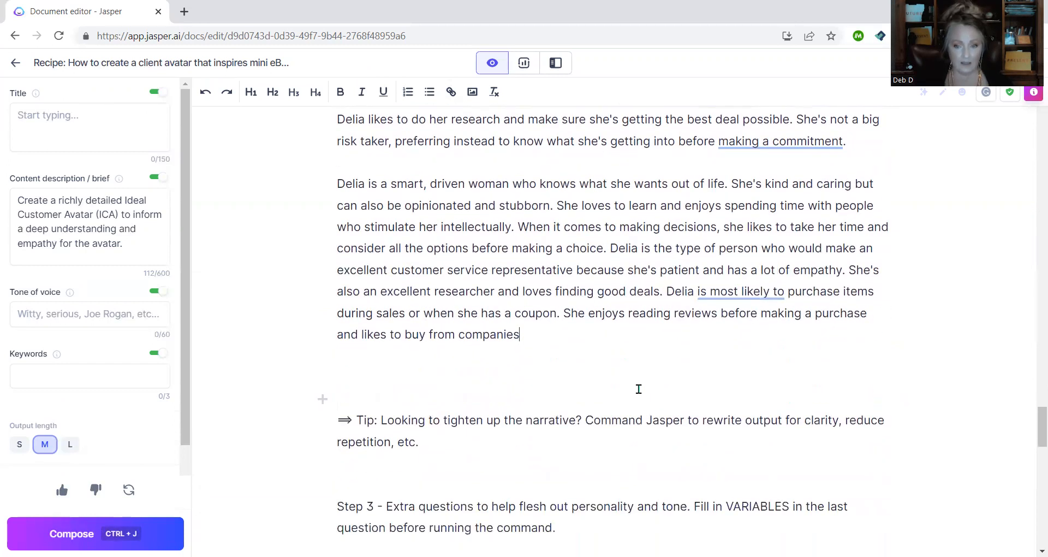
{"action": "mouse_move", "coordinate": [726, 293]}
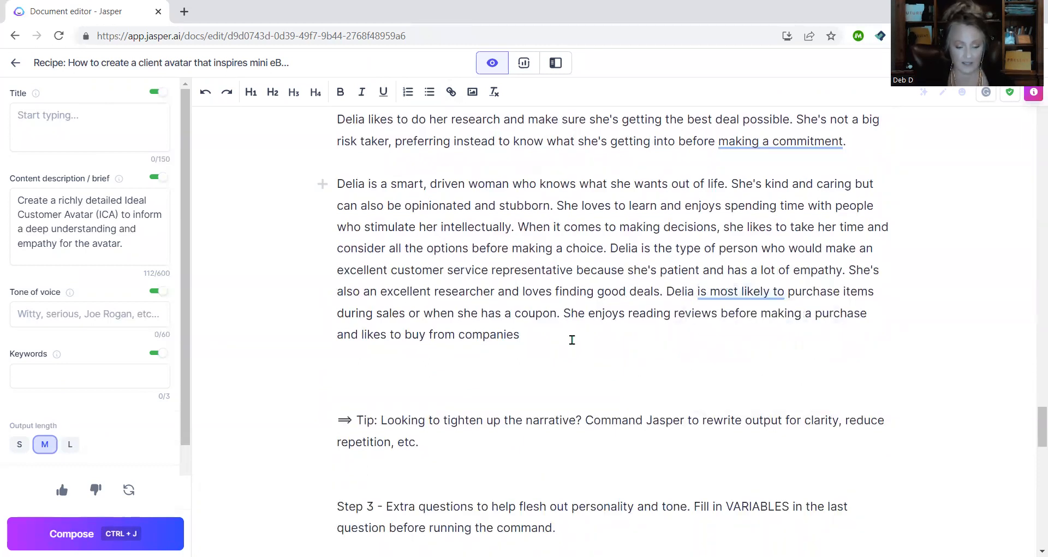
{"action": "left_click", "coordinate": [572, 339]}
{"action": "key", "text": "ctrl+j"}
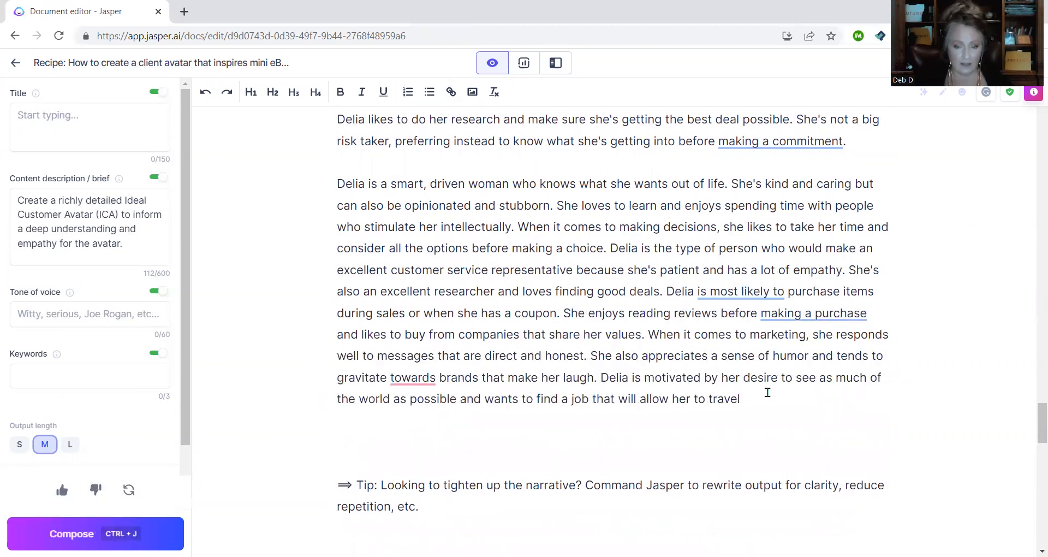
{"action": "key", "text": "ctrl+j"}
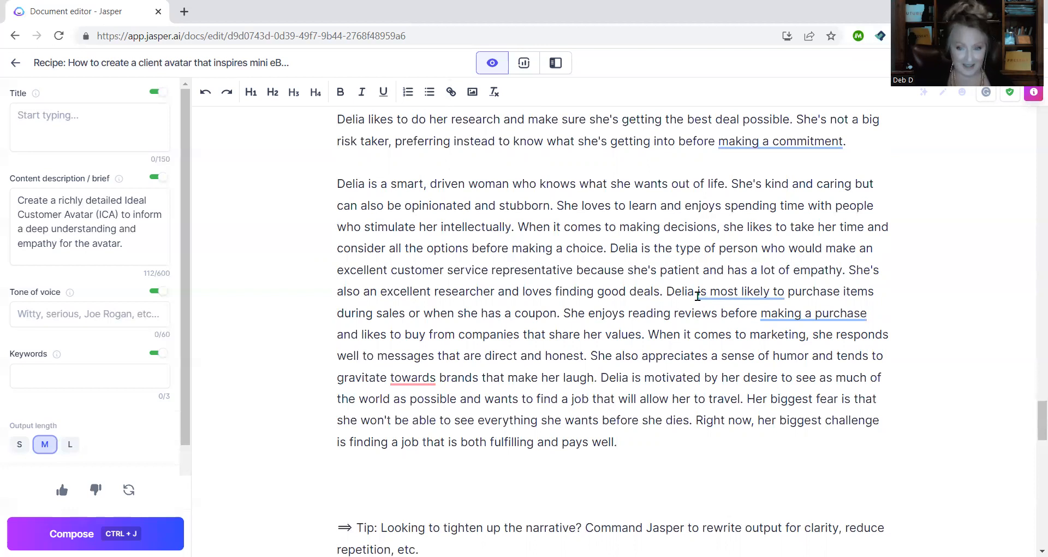
{"action": "mouse_move", "coordinate": [695, 287]}
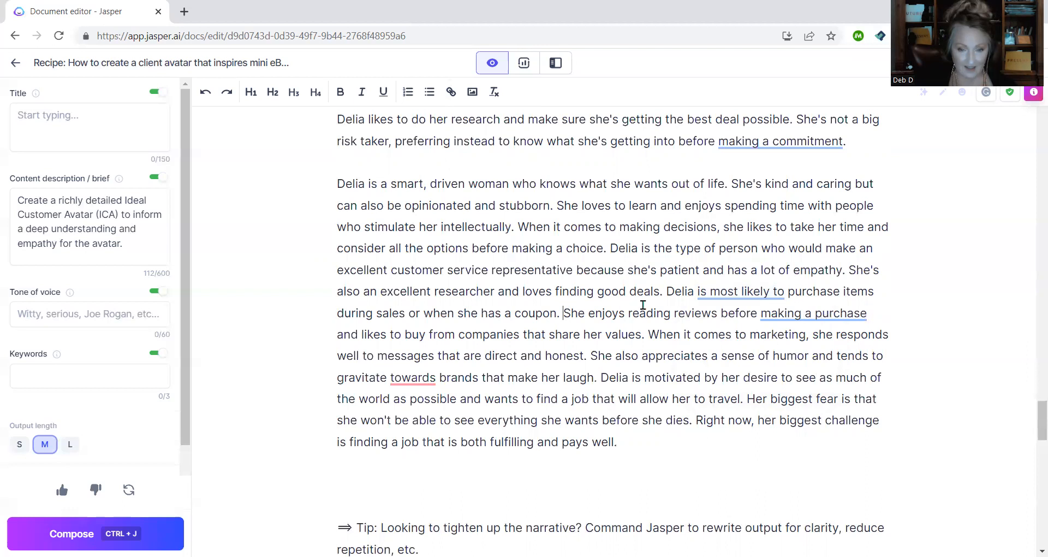
{"action": "key", "text": "Return"}
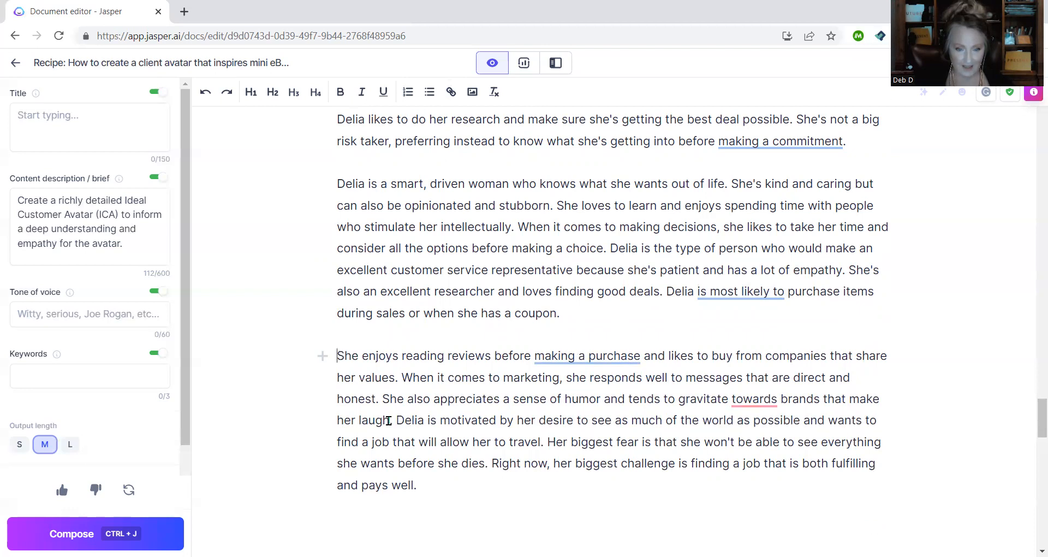
{"action": "left_click", "coordinate": [398, 420]}
{"action": "key", "text": "Return"}
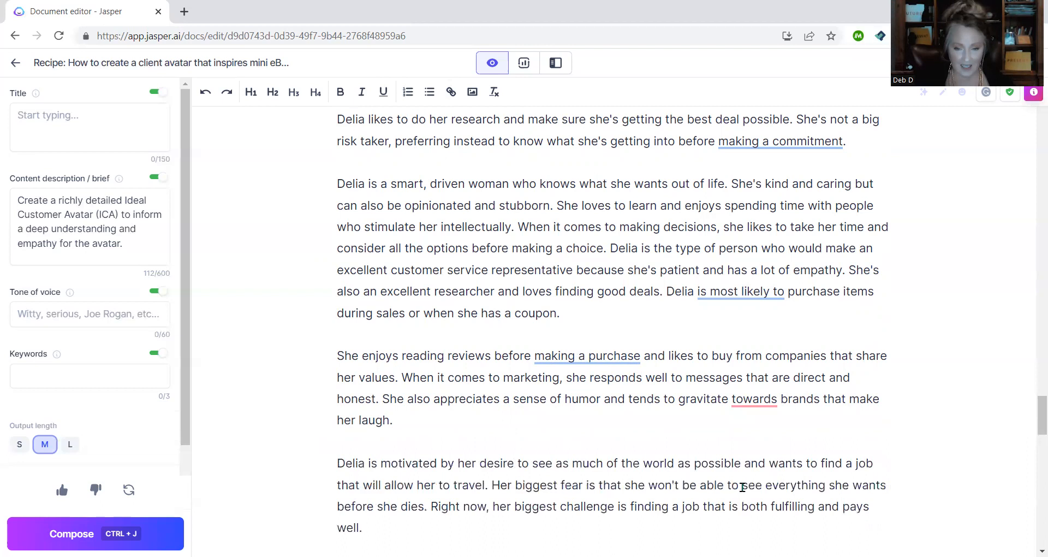
{"action": "mouse_move", "coordinate": [734, 407]}
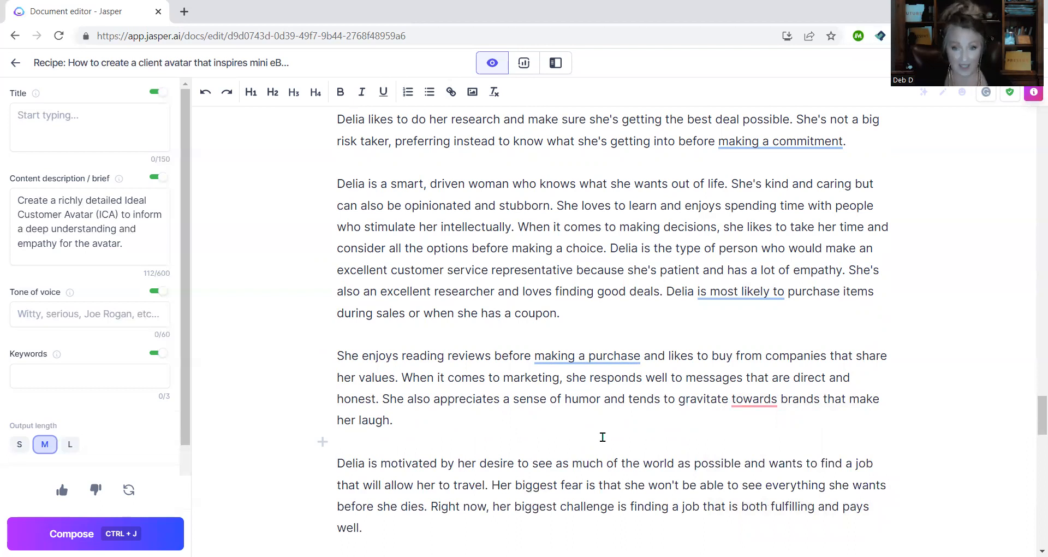
{"action": "scroll", "coordinate": [603, 437], "scroll_direction": "down", "scroll_amount": 1}
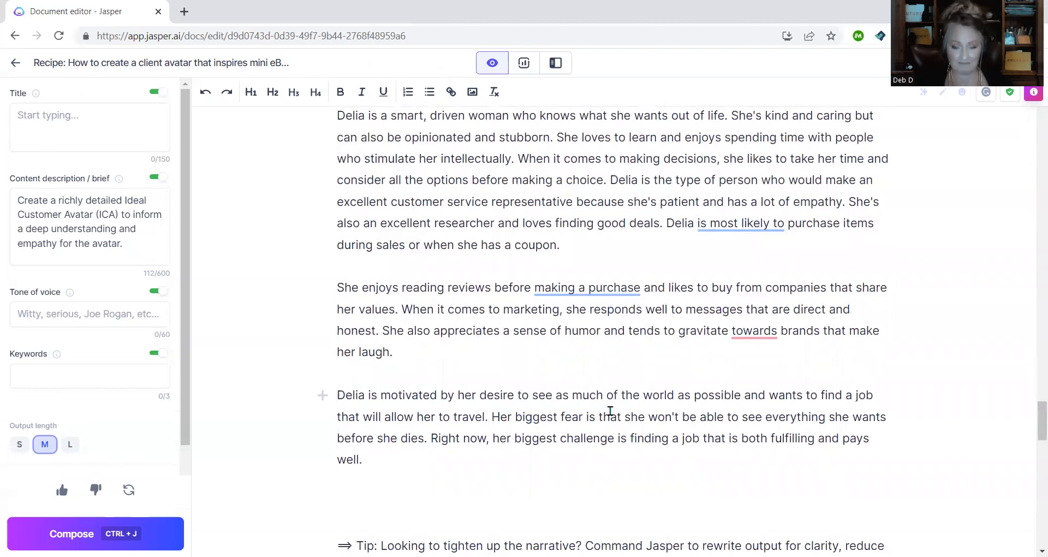
{"action": "scroll", "coordinate": [610, 411], "scroll_direction": "up", "scroll_amount": 2}
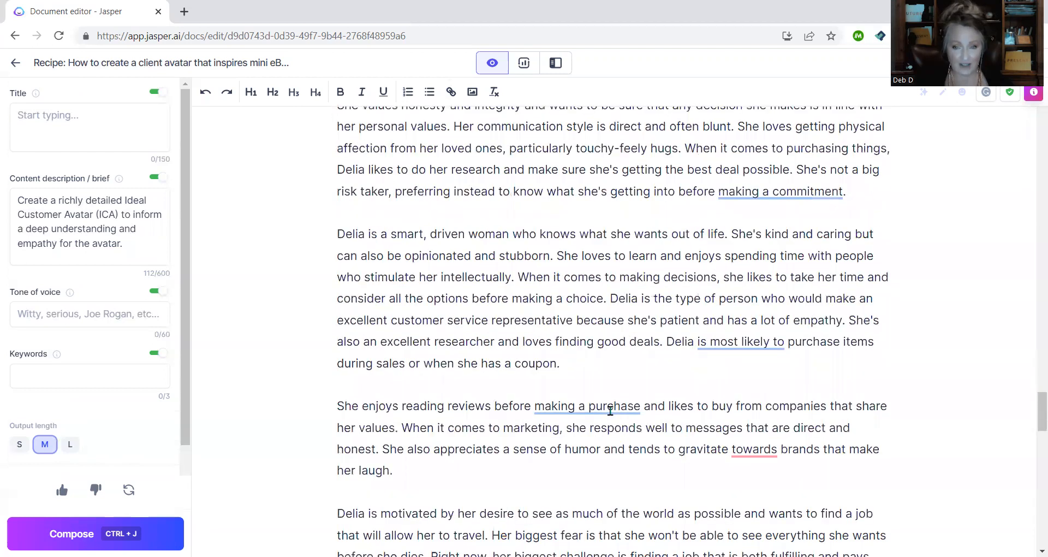
{"action": "scroll", "coordinate": [610, 411], "scroll_direction": "up", "scroll_amount": 3}
{"action": "scroll", "coordinate": [611, 411], "scroll_direction": "up", "scroll_amount": 1}
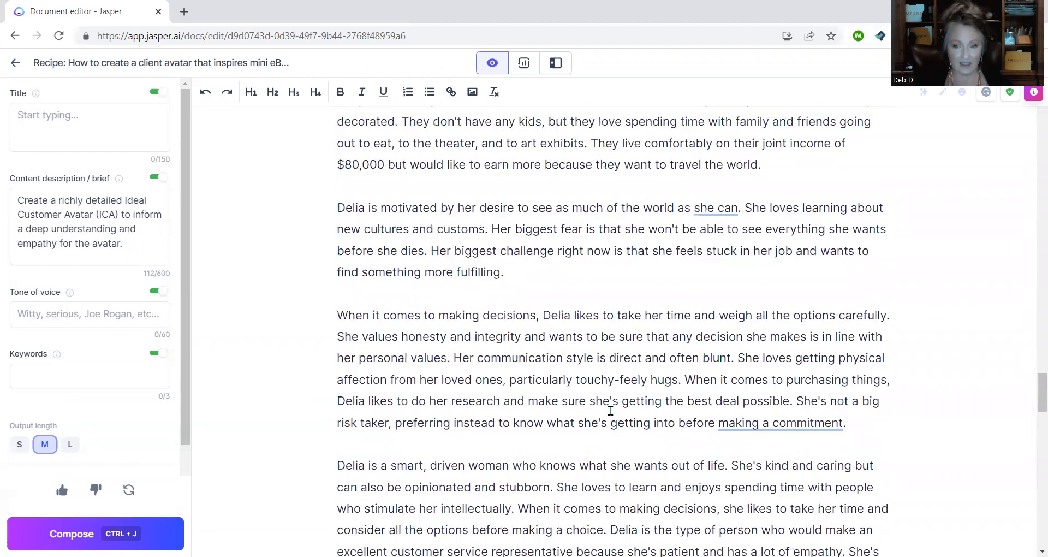
{"action": "scroll", "coordinate": [611, 411], "scroll_direction": "up", "scroll_amount": 3}
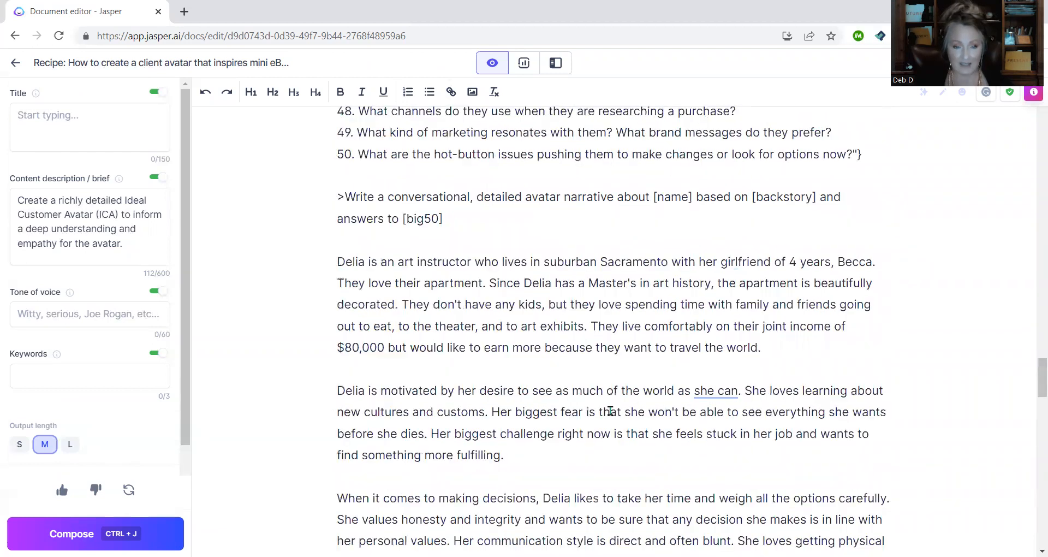
{"action": "scroll", "coordinate": [610, 411], "scroll_direction": "up", "scroll_amount": 1}
{"action": "scroll", "coordinate": [613, 382], "scroll_direction": "down", "scroll_amount": 1}
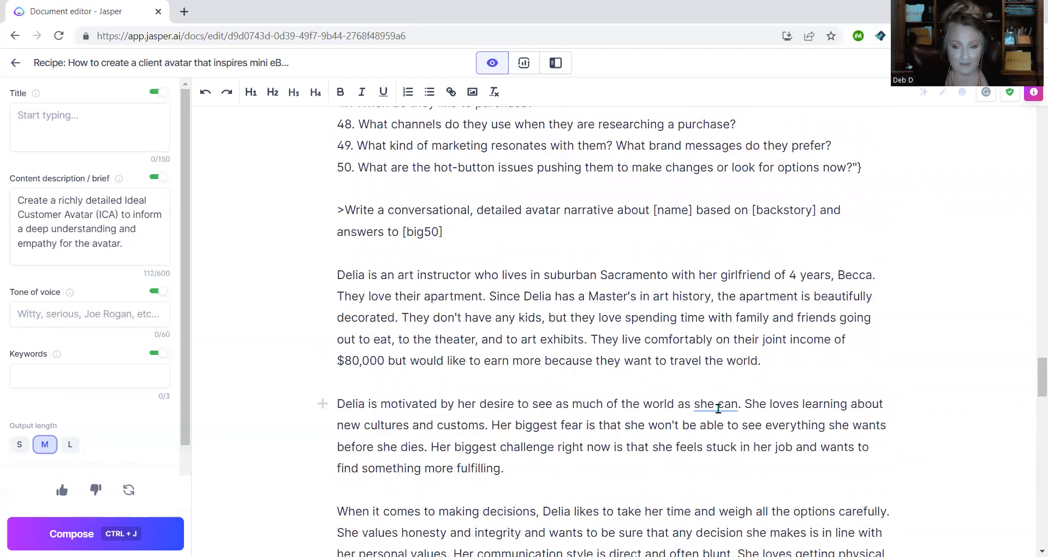
{"action": "mouse_move", "coordinate": [711, 401]}
{"action": "left_click", "coordinate": [718, 442]}
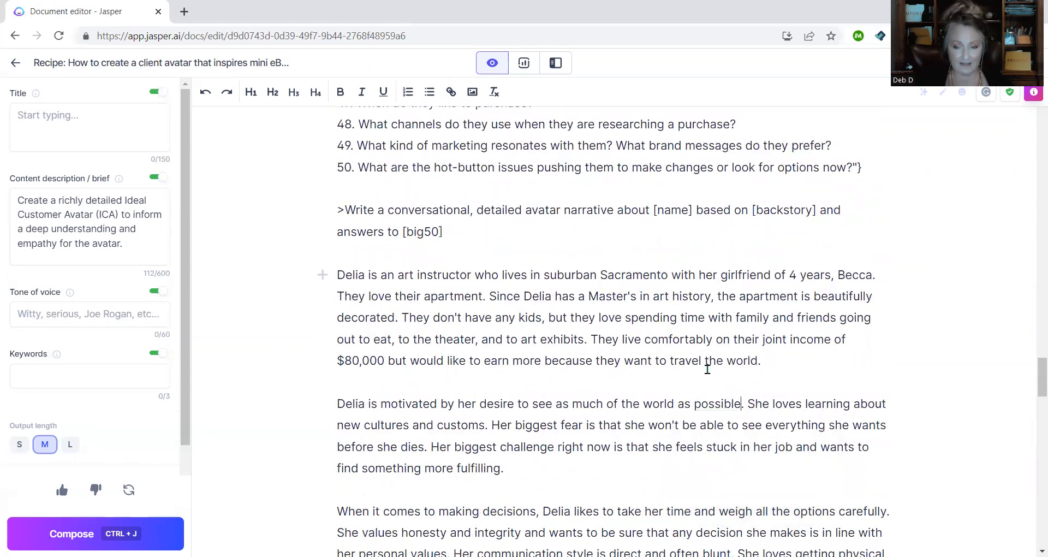
{"action": "scroll", "coordinate": [707, 367], "scroll_direction": "down", "scroll_amount": 2}
{"action": "scroll", "coordinate": [768, 349], "scroll_direction": "down", "scroll_amount": 3}
{"action": "left_click", "coordinate": [768, 348]}
{"action": "mouse_move", "coordinate": [740, 346]}
{"action": "left_click", "coordinate": [742, 378]}
{"action": "scroll", "coordinate": [738, 367], "scroll_direction": "down", "scroll_amount": 3}
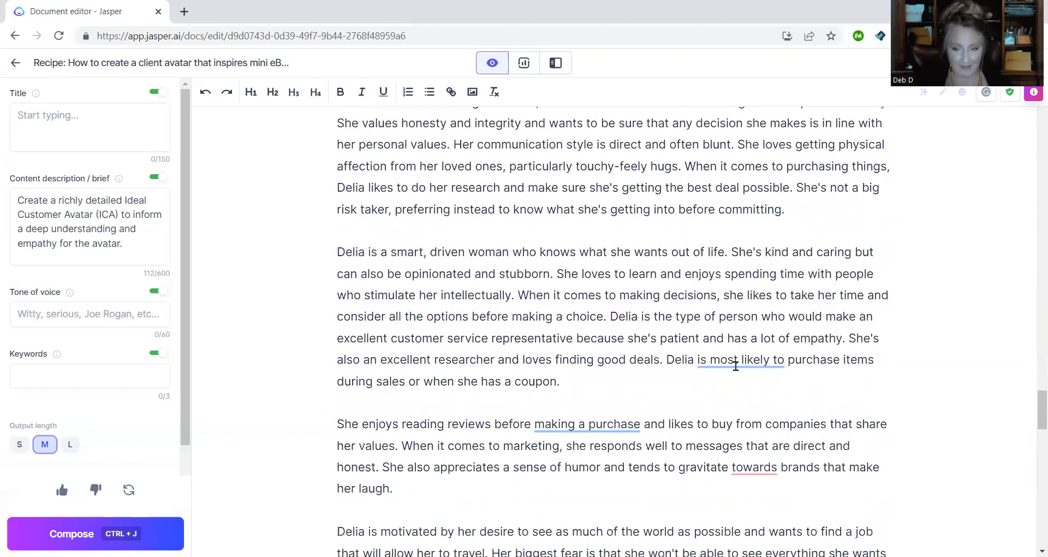
{"action": "mouse_move", "coordinate": [736, 365]}
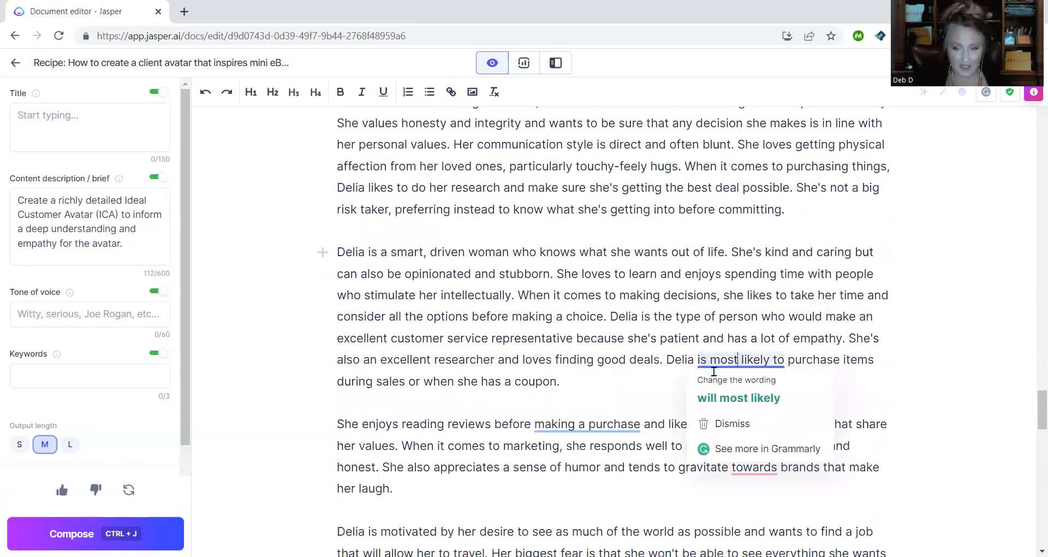
{"action": "left_click", "coordinate": [732, 398]}
{"action": "mouse_move", "coordinate": [570, 427]}
{"action": "left_click", "coordinate": [568, 461]}
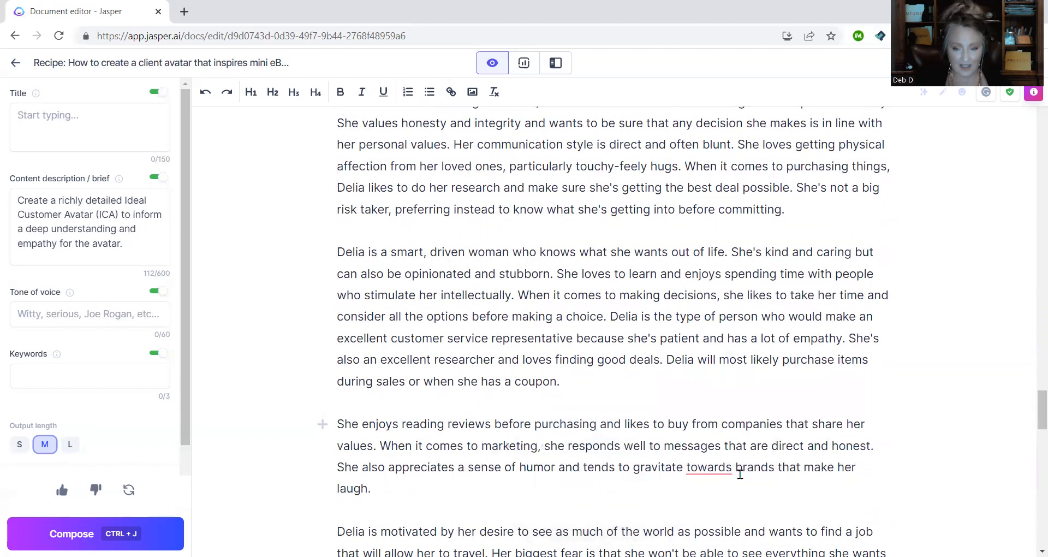
{"action": "mouse_move", "coordinate": [711, 473]}
{"action": "left_click", "coordinate": [737, 390]}
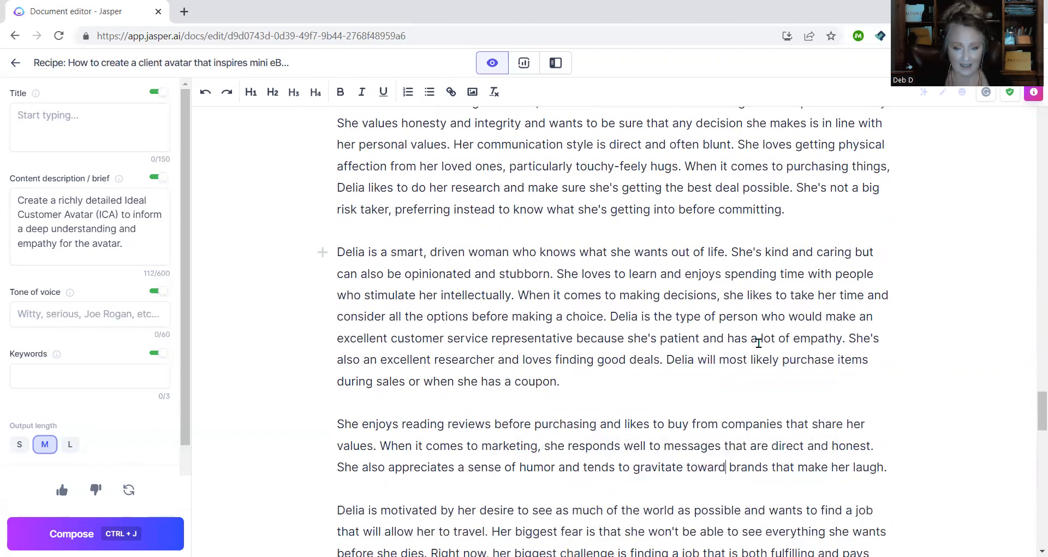
{"action": "scroll", "coordinate": [759, 343], "scroll_direction": "down", "scroll_amount": 1}
{"action": "scroll", "coordinate": [759, 343], "scroll_direction": "down", "scroll_amount": 4}
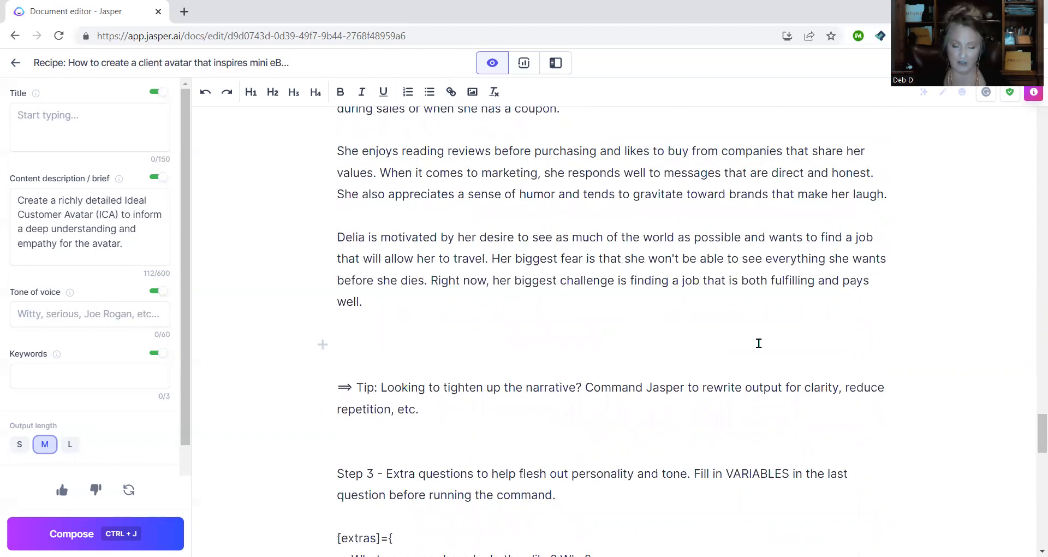
{"action": "scroll", "coordinate": [759, 343], "scroll_direction": "up", "scroll_amount": 4}
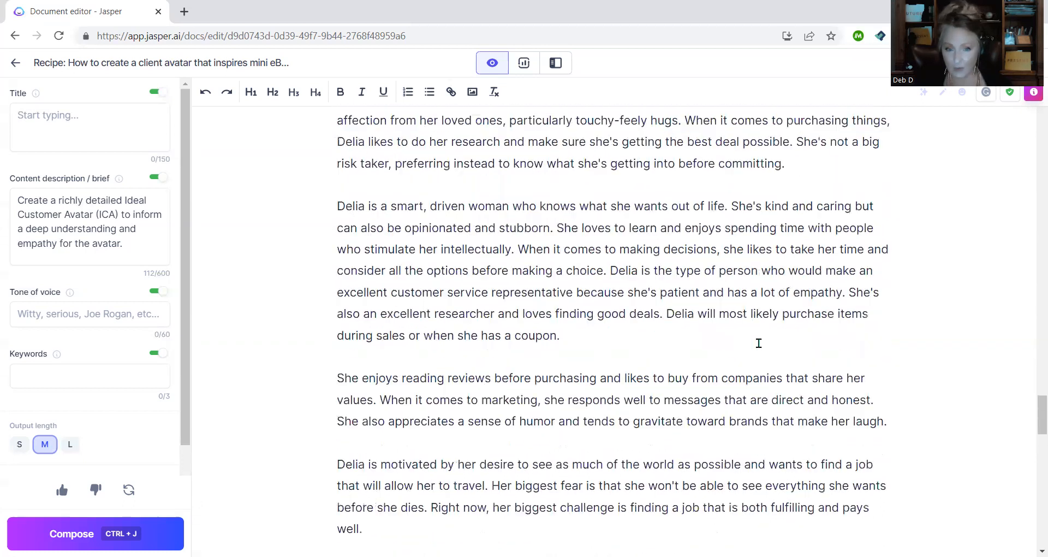
{"action": "scroll", "coordinate": [466, 342], "scroll_direction": "up", "scroll_amount": 9}
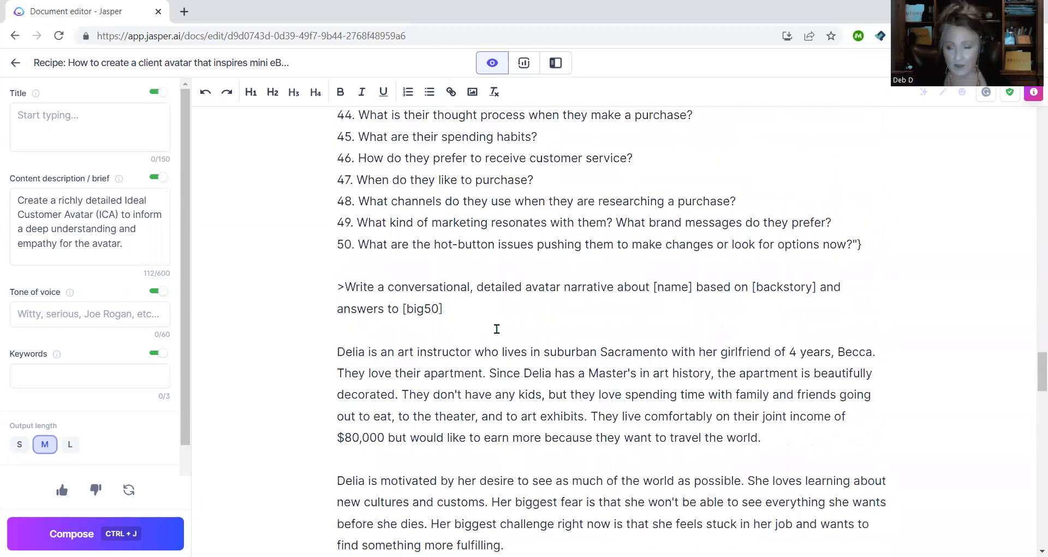
{"action": "scroll", "coordinate": [557, 325], "scroll_direction": "up", "scroll_amount": 1}
{"action": "scroll", "coordinate": [568, 324], "scroll_direction": "down", "scroll_amount": 9}
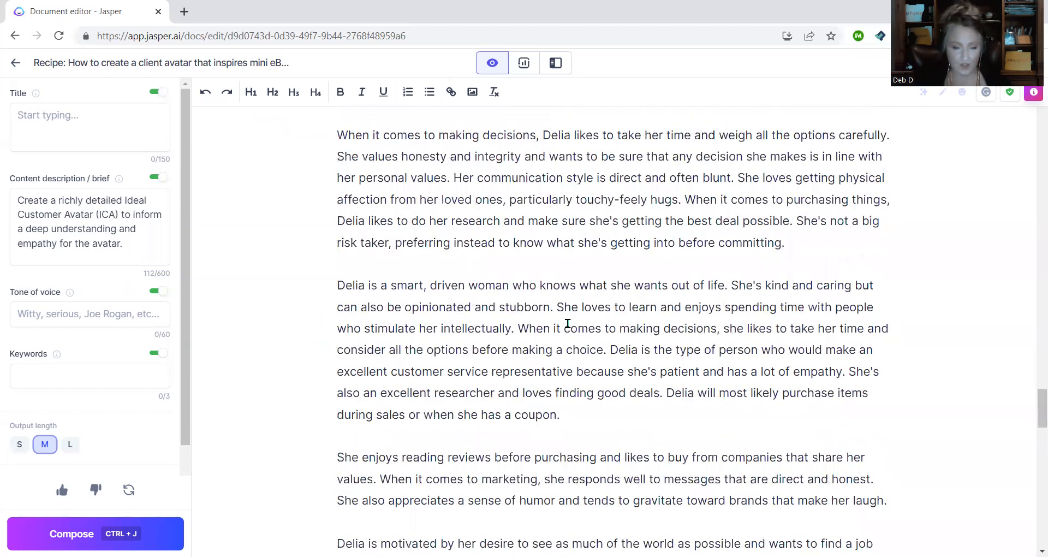
{"action": "scroll", "coordinate": [568, 323], "scroll_direction": "down", "scroll_amount": 5}
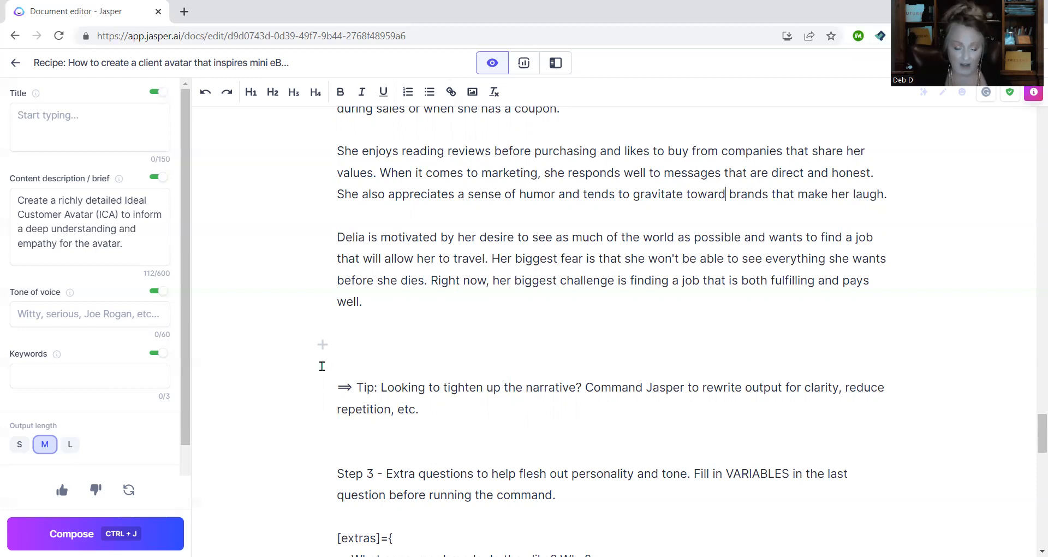
{"action": "left_click", "coordinate": [323, 345]}
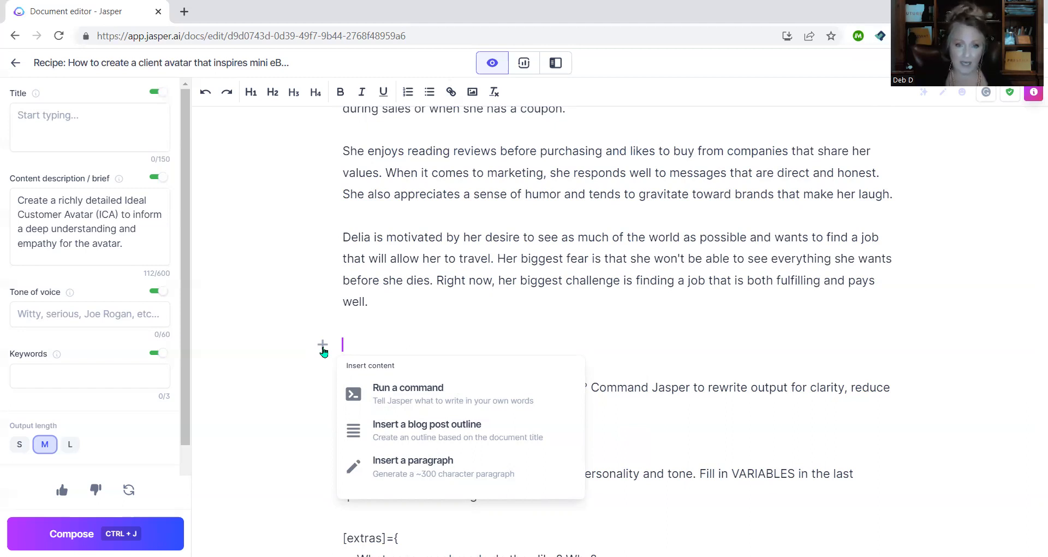
{"action": "left_click", "coordinate": [686, 362]}
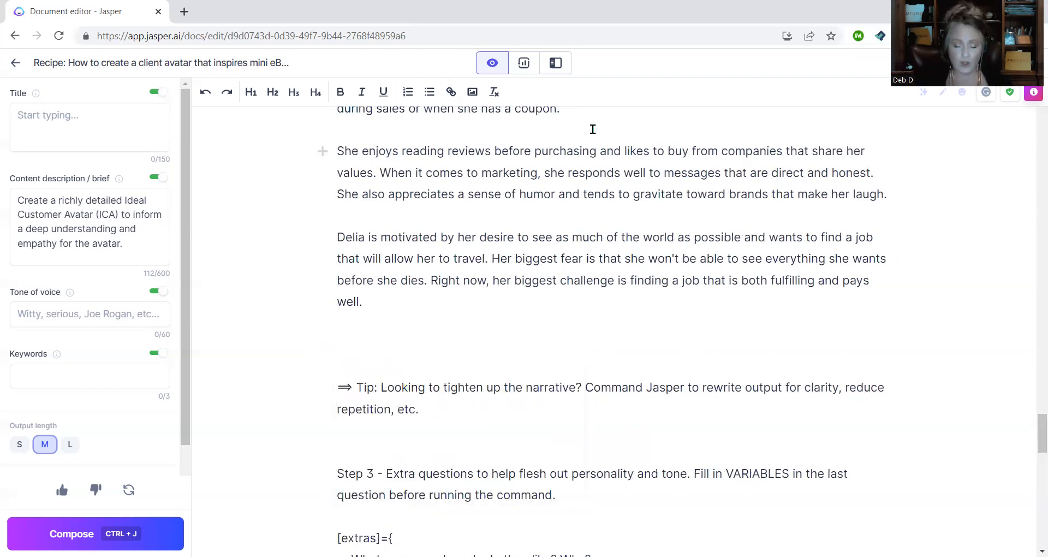
{"action": "left_click", "coordinate": [555, 63]}
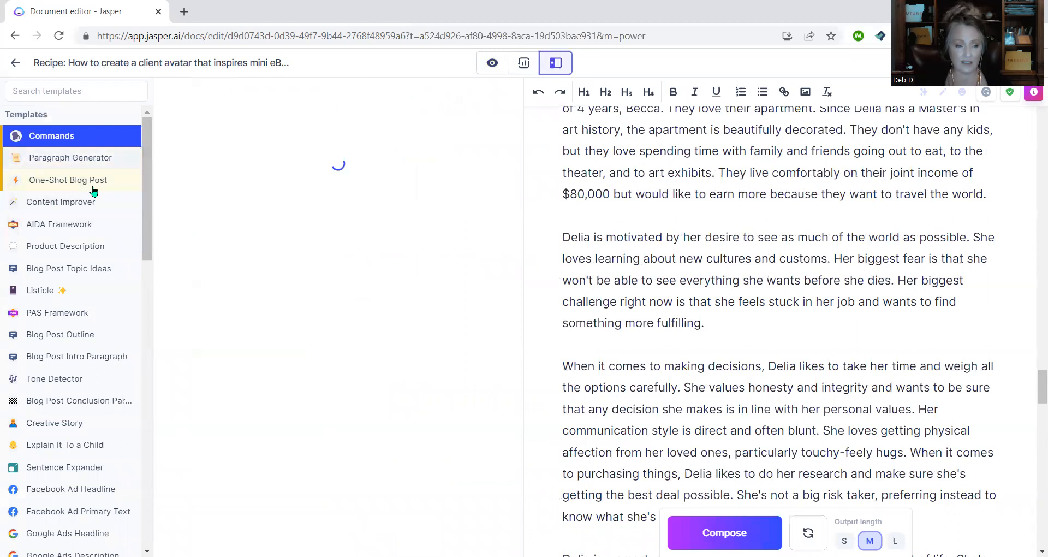
{"action": "scroll", "coordinate": [77, 433], "scroll_direction": "down", "scroll_amount": 5}
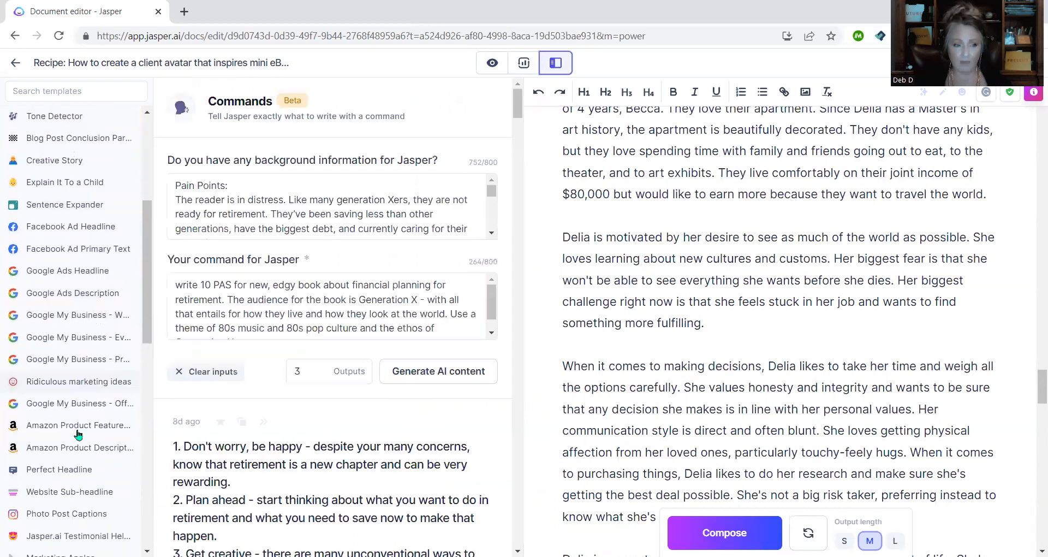
{"action": "scroll", "coordinate": [79, 434], "scroll_direction": "down", "scroll_amount": 1}
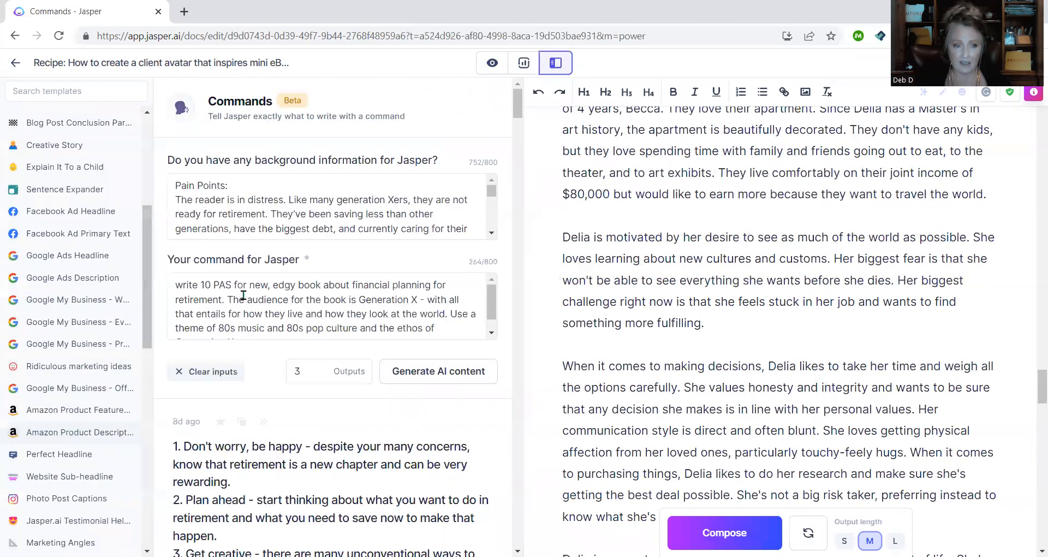
{"action": "scroll", "coordinate": [78, 435], "scroll_direction": "down", "scroll_amount": 6}
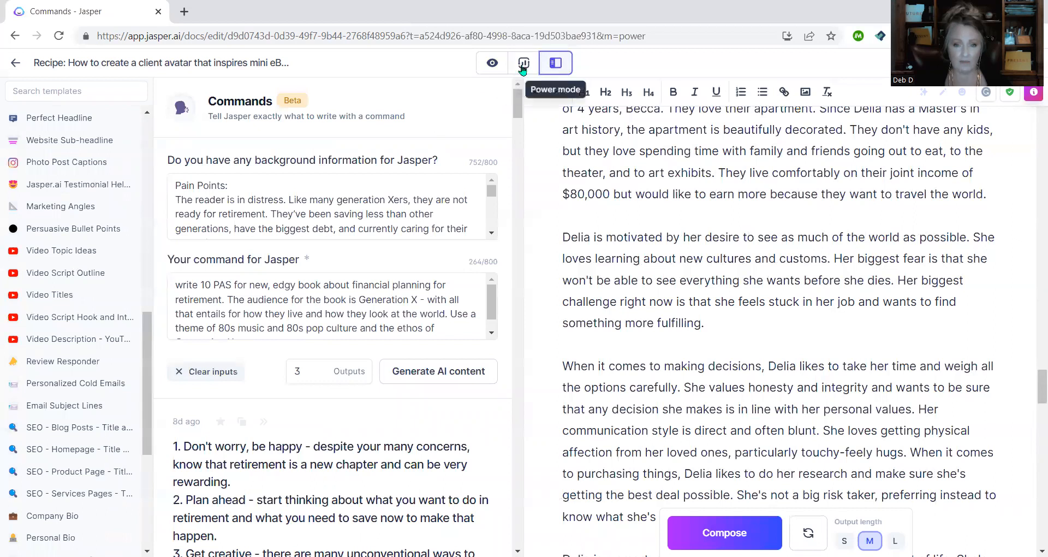
{"action": "left_click", "coordinate": [492, 63]}
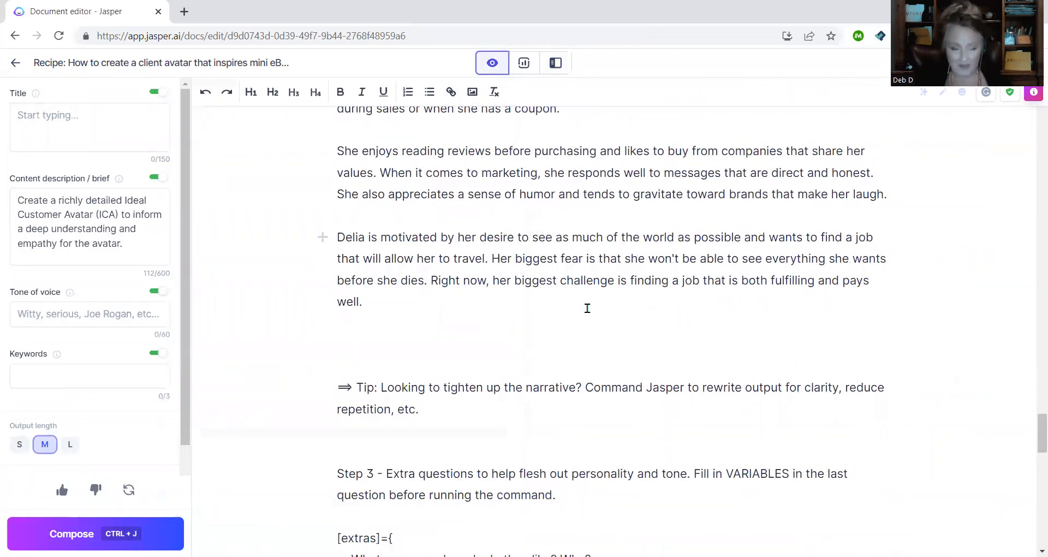
{"action": "scroll", "coordinate": [520, 316], "scroll_direction": "down", "scroll_amount": 3}
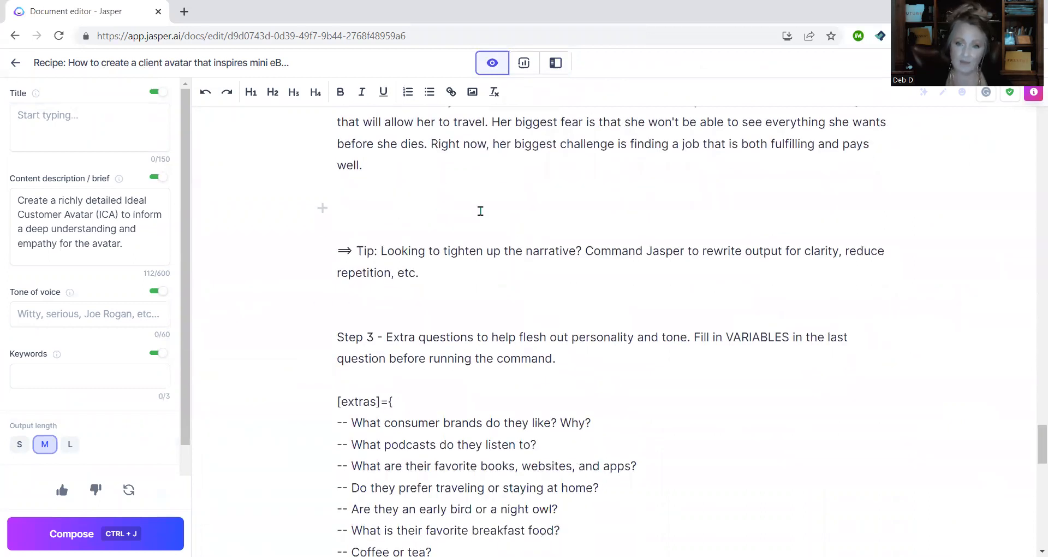
{"action": "left_click", "coordinate": [407, 204]}
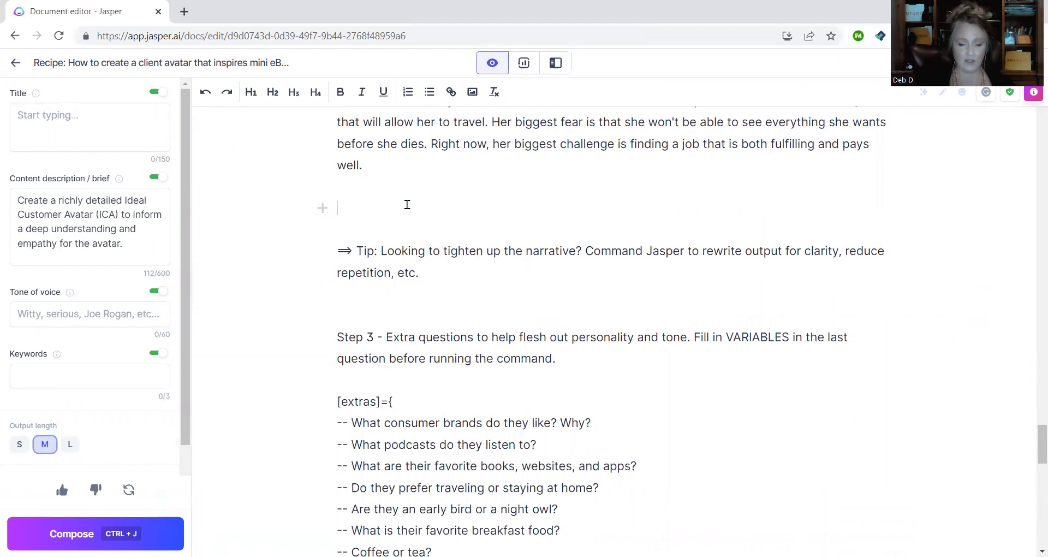
{"action": "key", "text": "Delete"}
{"action": "scroll", "coordinate": [407, 205], "scroll_direction": "down", "scroll_amount": 2}
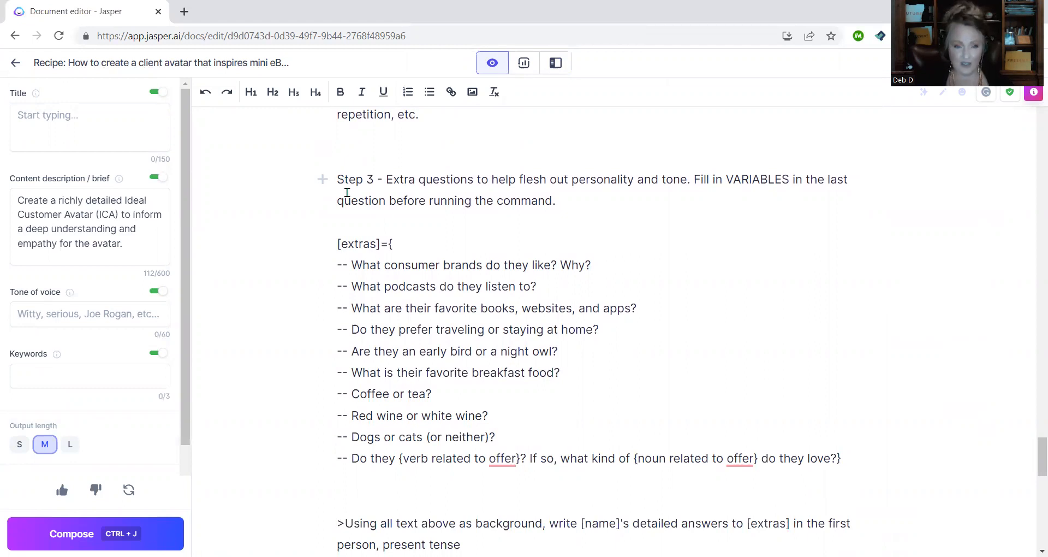
{"action": "scroll", "coordinate": [348, 192], "scroll_direction": "down", "scroll_amount": 1}
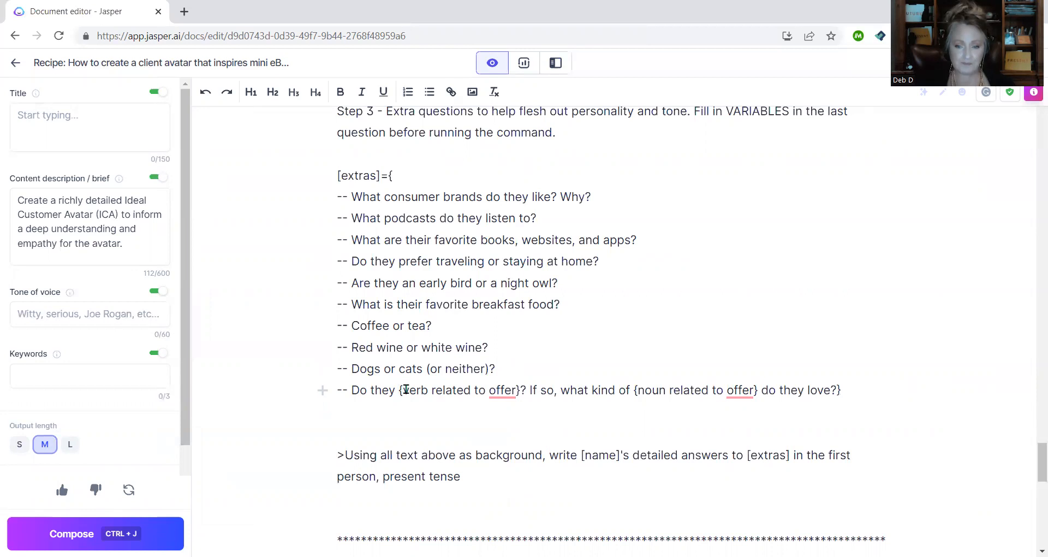
{"action": "left_click_drag", "start_coordinate": [401, 390], "coordinate": [515, 388]}
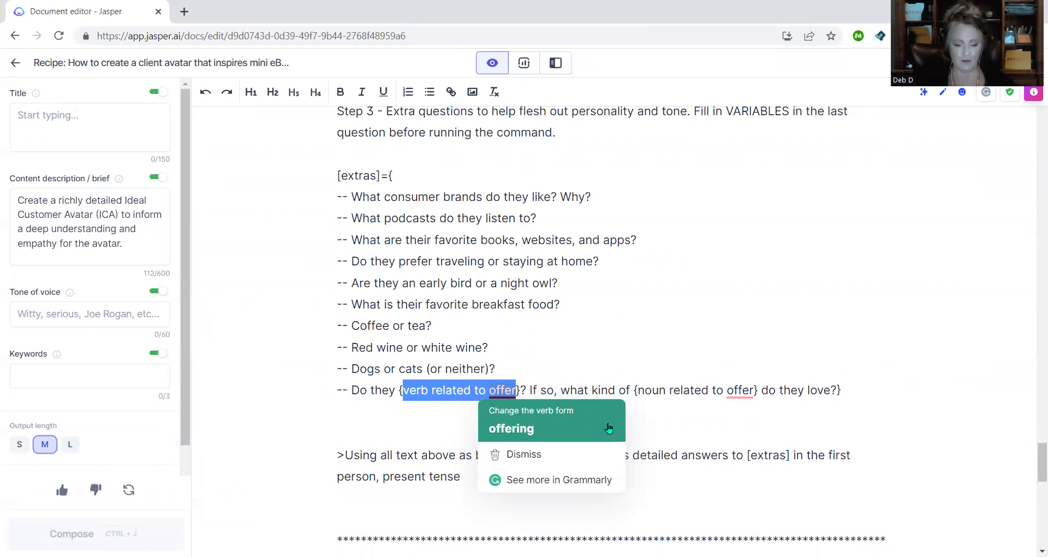
{"action": "type", "text": "travel "}
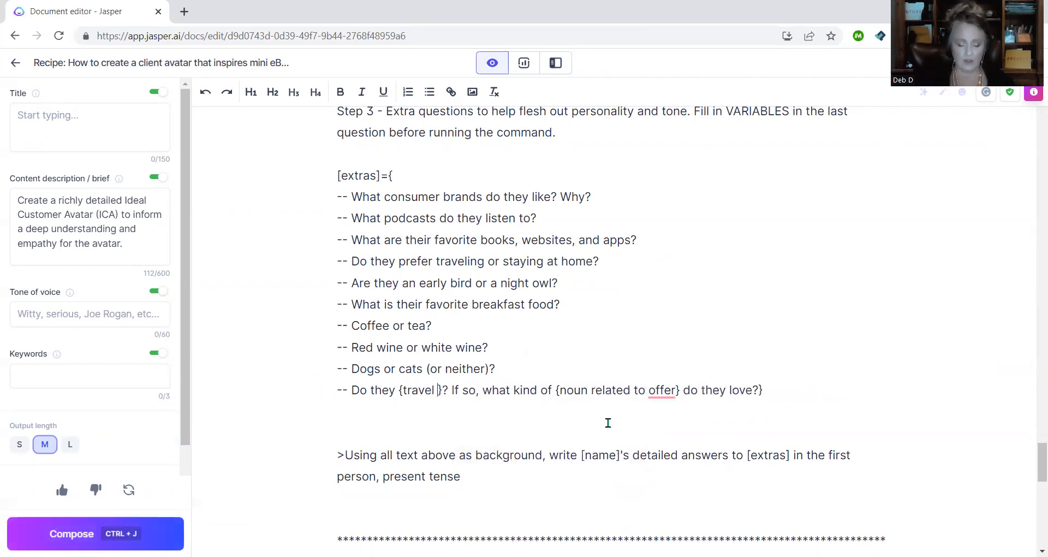
{"action": "type", "text": "outside of the "}
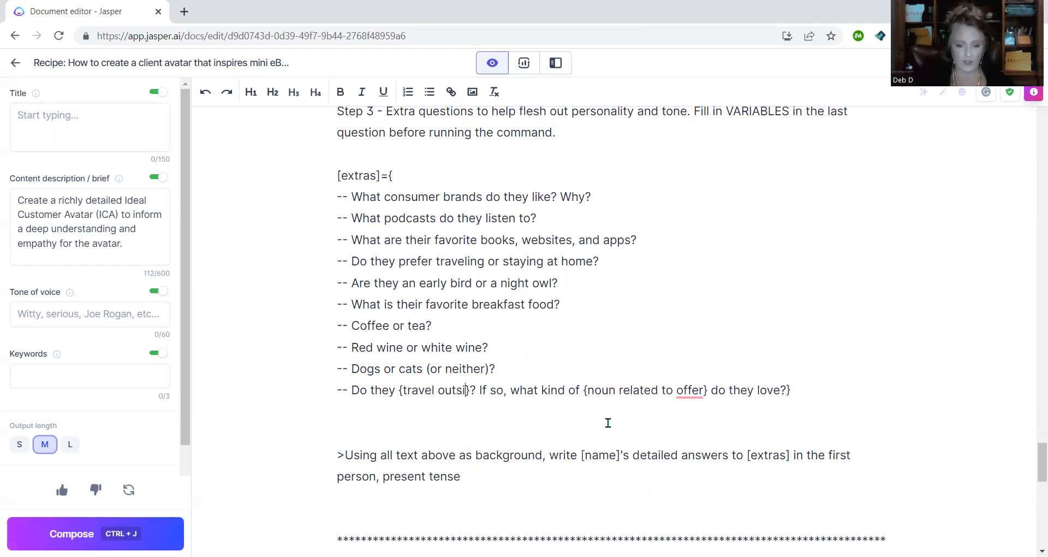
{"action": "type", "text": "US"}
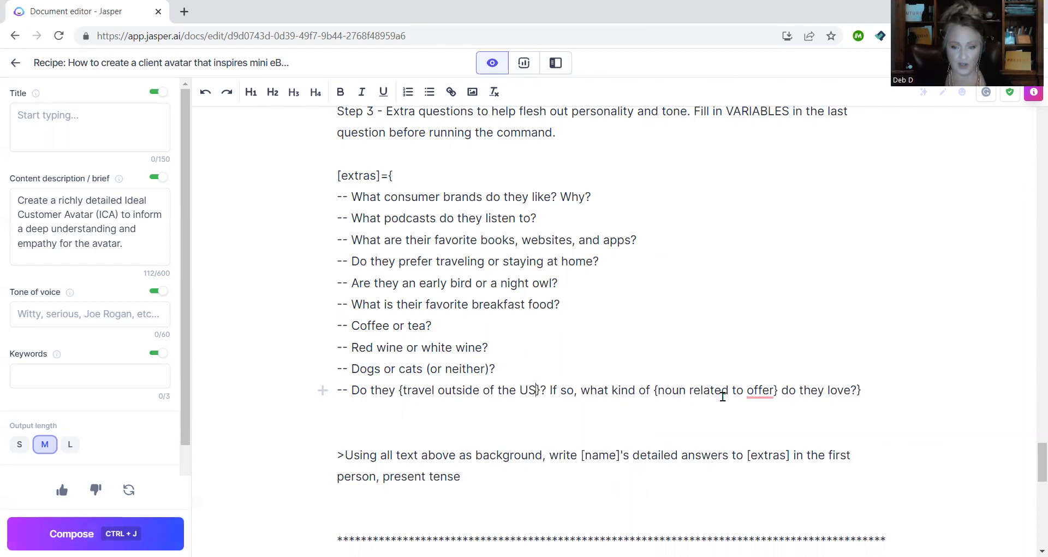
{"action": "left_click_drag", "start_coordinate": [658, 390], "coordinate": [774, 387]}
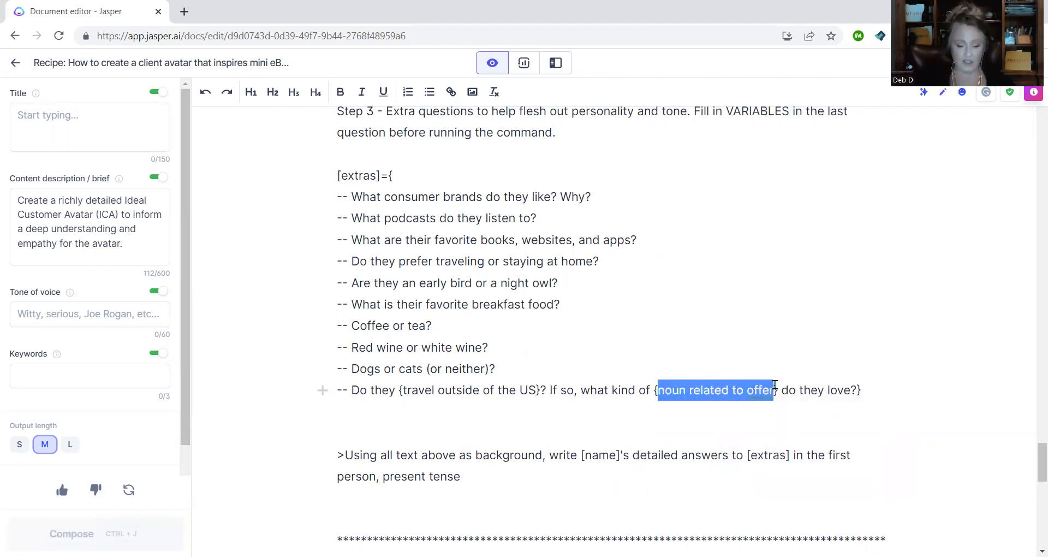
{"action": "type", "text": "ecotourism "}
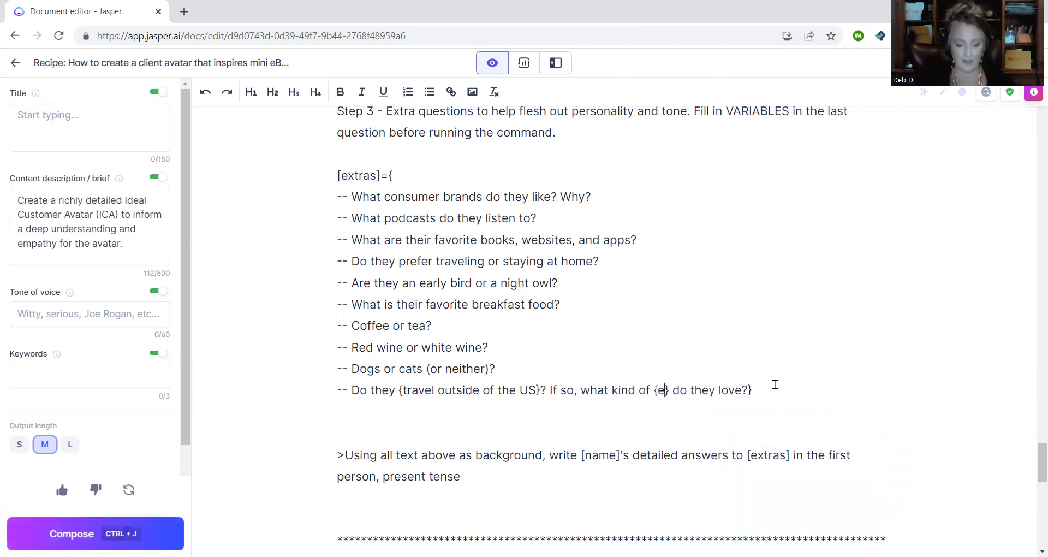
{"action": "type", "text": "destination"}
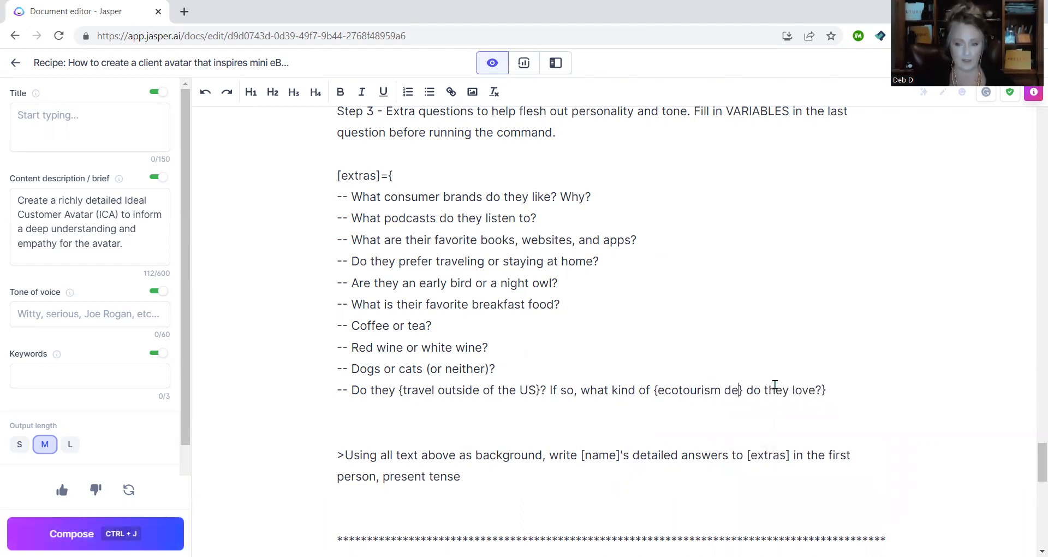
{"action": "type", "text": "s"}
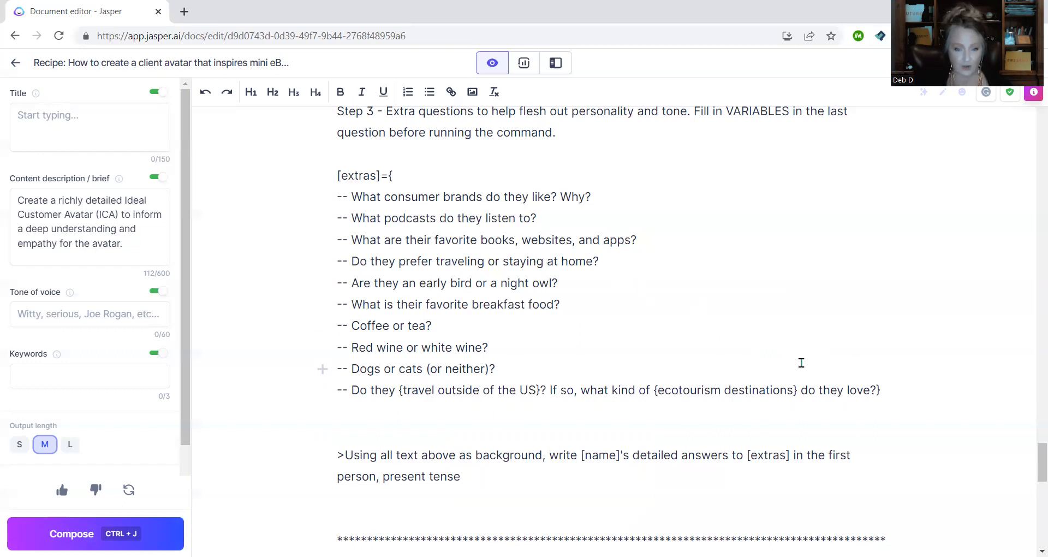
{"action": "scroll", "coordinate": [801, 363], "scroll_direction": "down", "scroll_amount": 1}
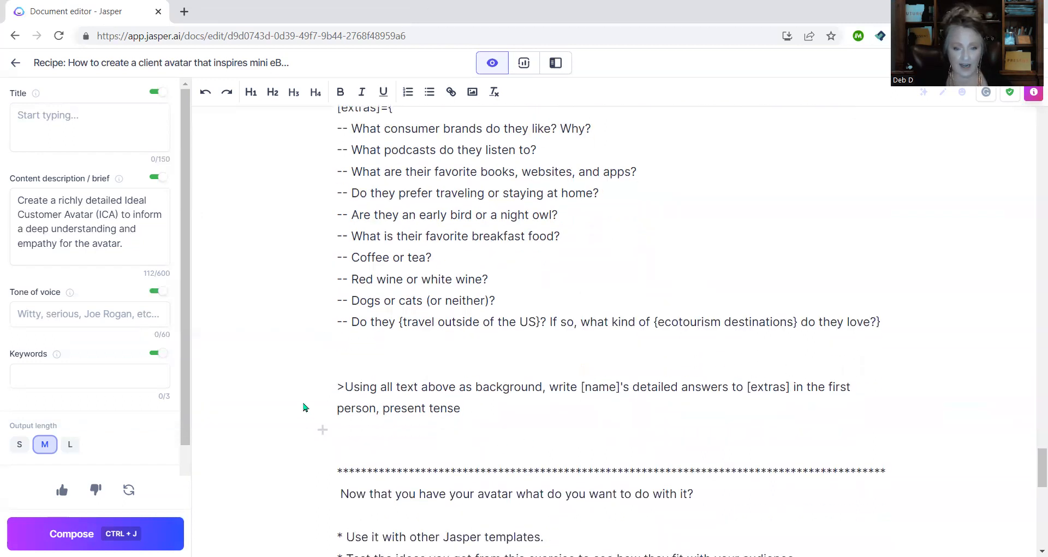
{"action": "left_click_drag", "start_coordinate": [335, 388], "coordinate": [517, 415]}
{"action": "key", "text": "ctrl+j"}
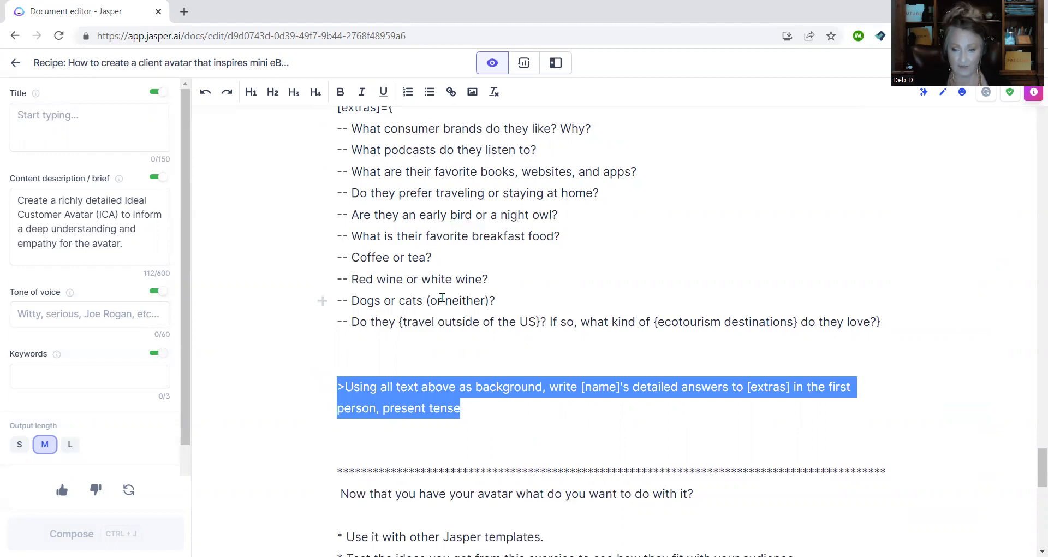
{"action": "left_click", "coordinate": [555, 421]}
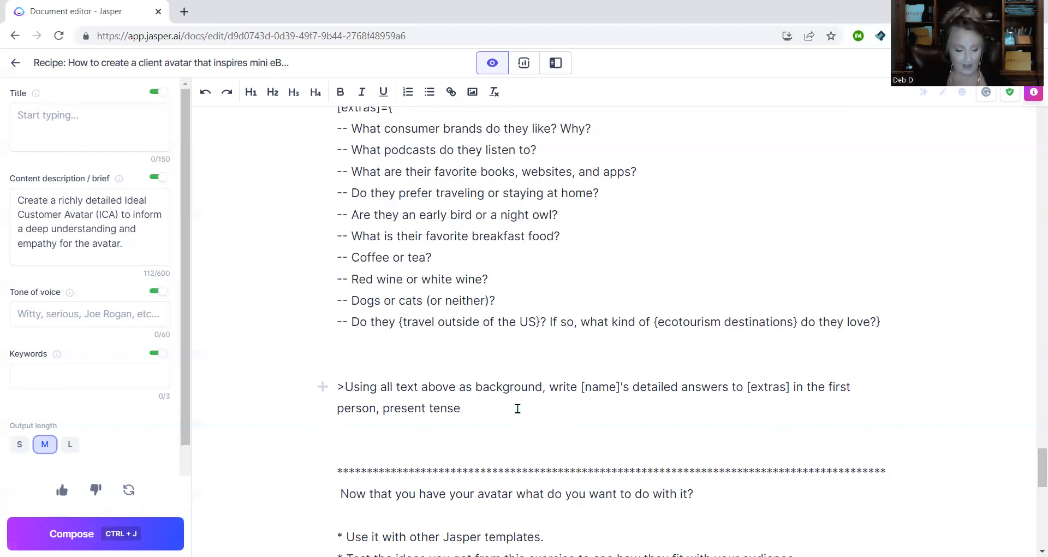
{"action": "key", "text": "ctrl+j"}
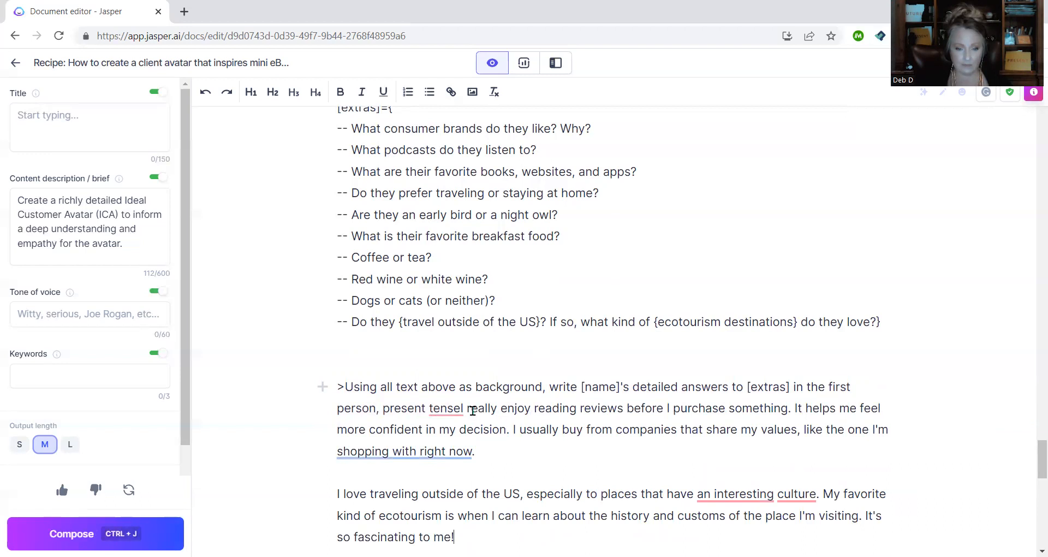
{"action": "left_click", "coordinate": [462, 409]}
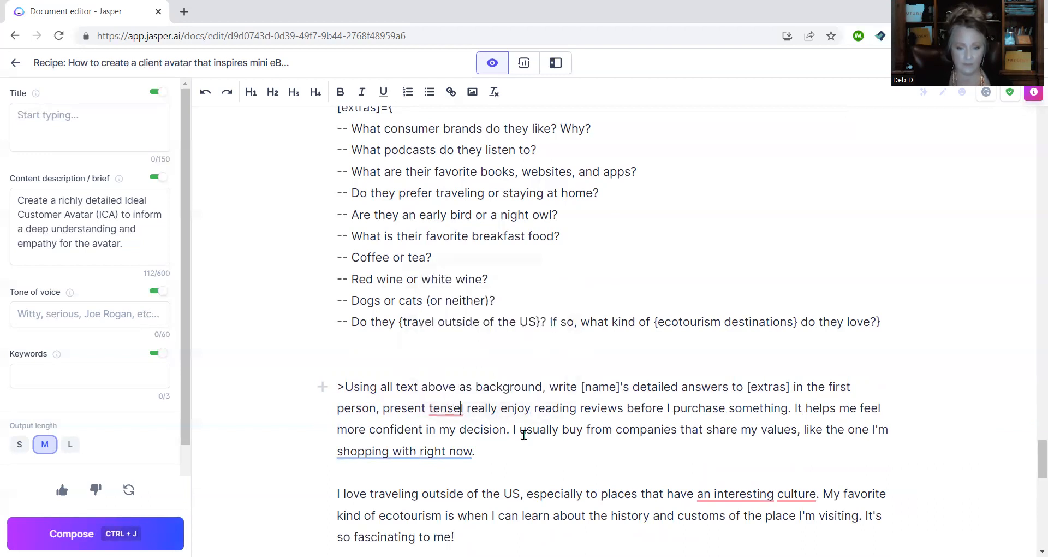
{"action": "key", "text": "Return"}
{"action": "key", "text": "Return"}
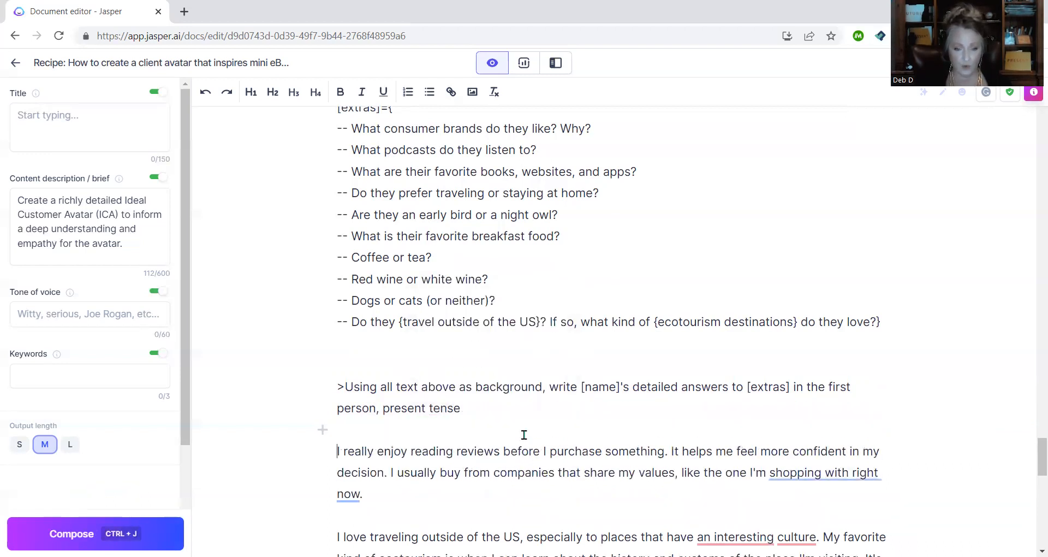
{"action": "scroll", "coordinate": [524, 435], "scroll_direction": "down", "scroll_amount": 3}
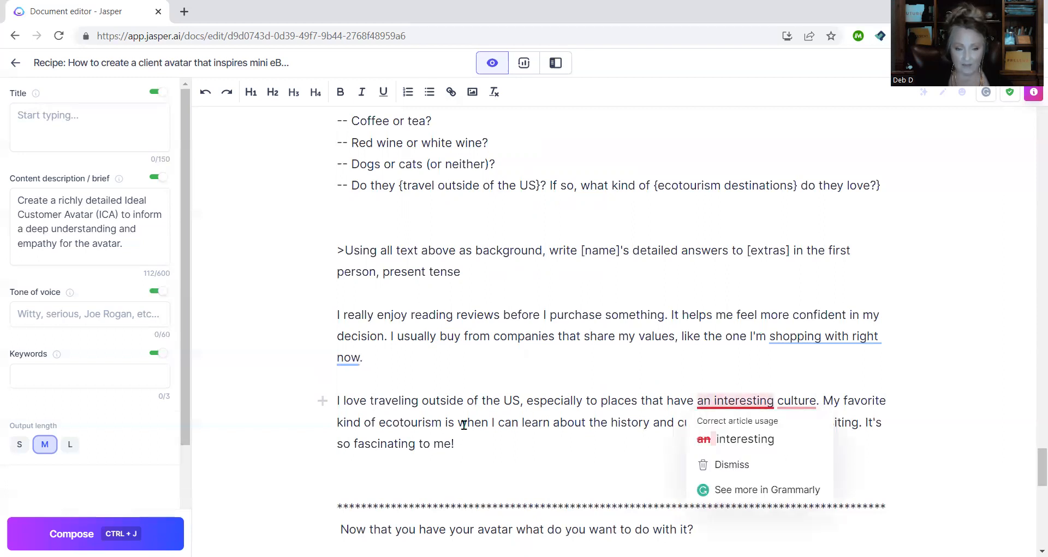
{"action": "scroll", "coordinate": [515, 391], "scroll_direction": "up", "scroll_amount": 5}
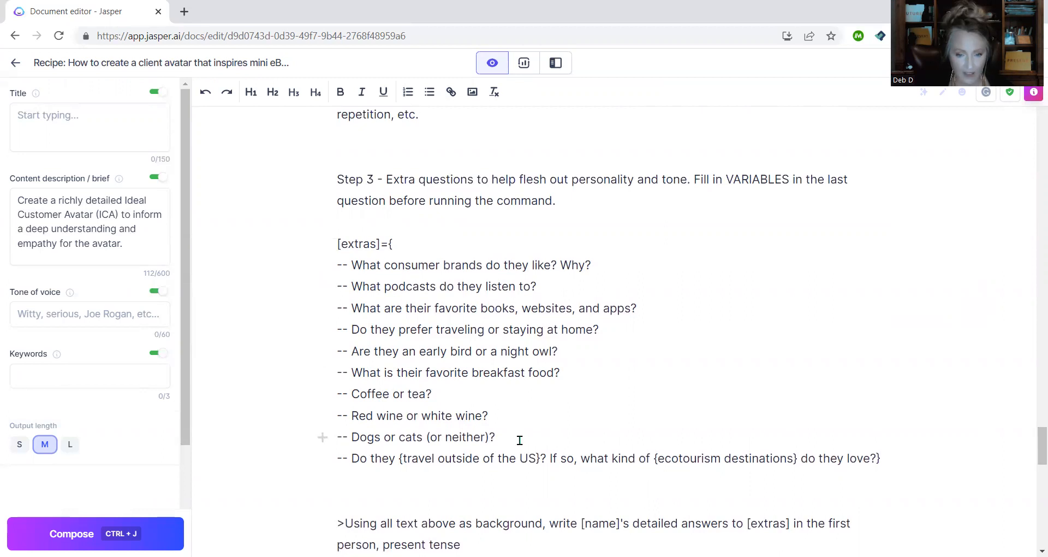
{"action": "scroll", "coordinate": [520, 440], "scroll_direction": "down", "scroll_amount": 2}
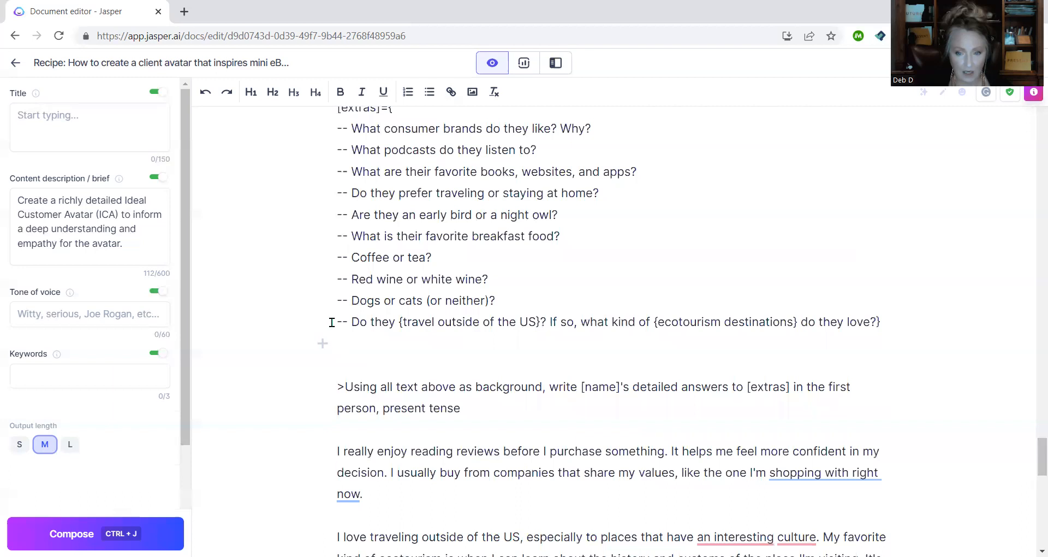
{"action": "scroll", "coordinate": [332, 322], "scroll_direction": "up", "scroll_amount": 1}
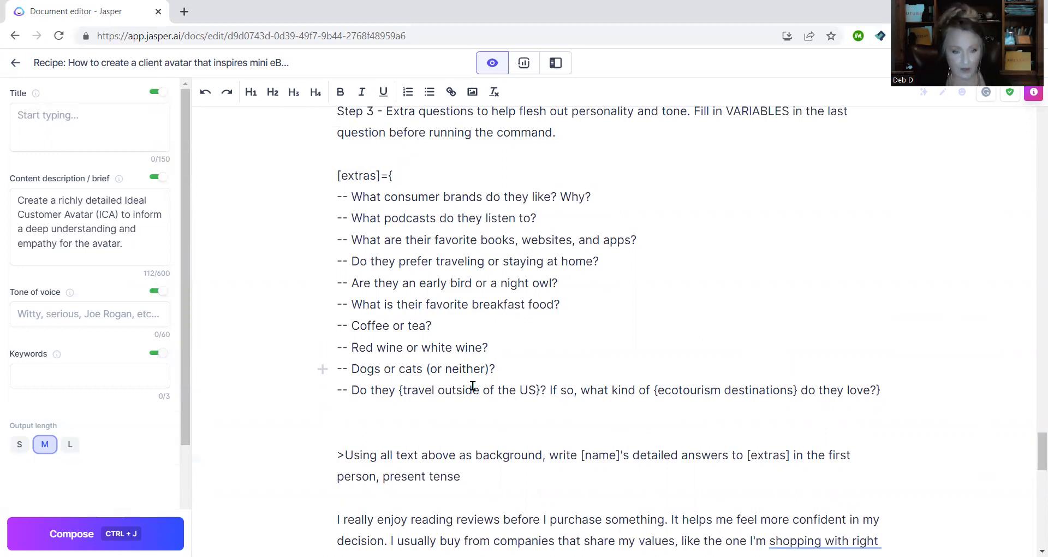
{"action": "left_click_drag", "start_coordinate": [332, 391], "coordinate": [937, 405]}
{"action": "key", "text": "BackSpace"}
{"action": "key", "text": "BackSpace"}
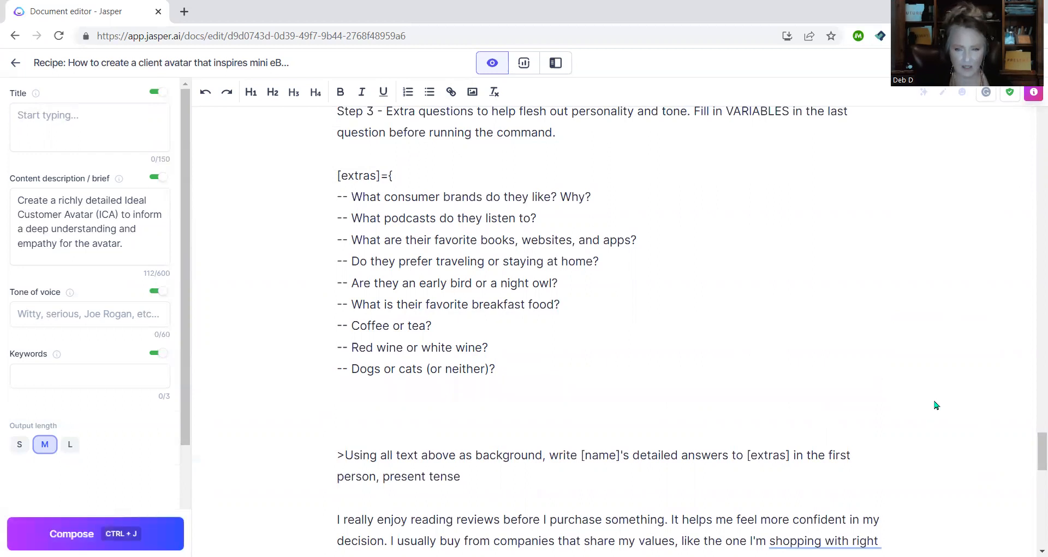
{"action": "scroll", "coordinate": [765, 371], "scroll_direction": "down", "scroll_amount": 1}
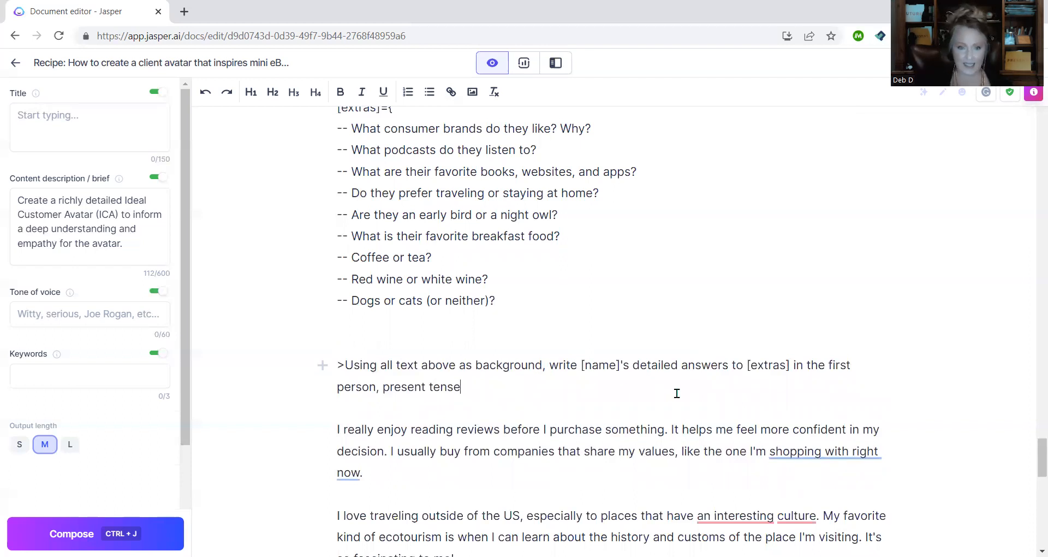
{"action": "left_click", "coordinate": [541, 299]}
{"action": "type", "text": "}"}
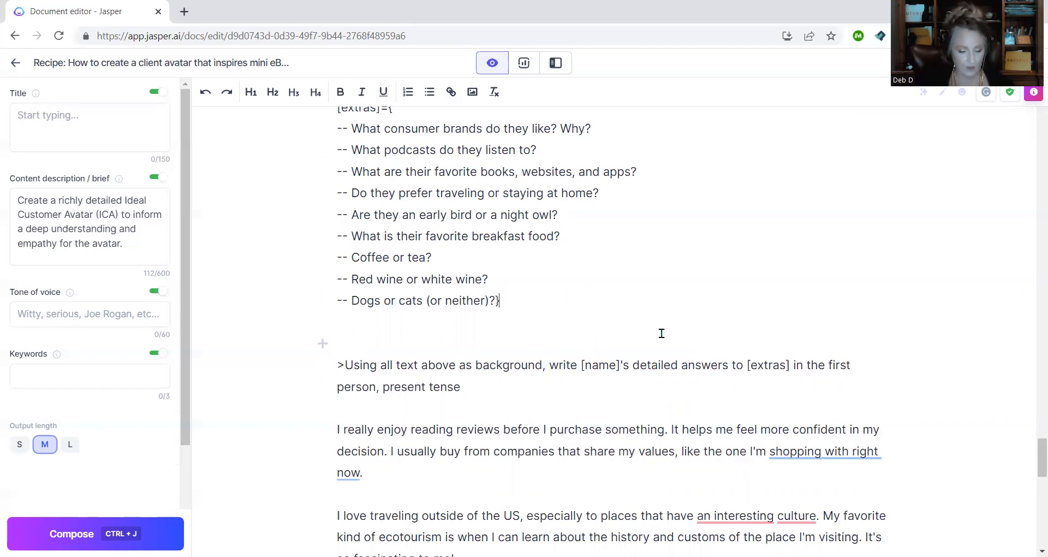
{"action": "key", "text": "ctrl+j"}
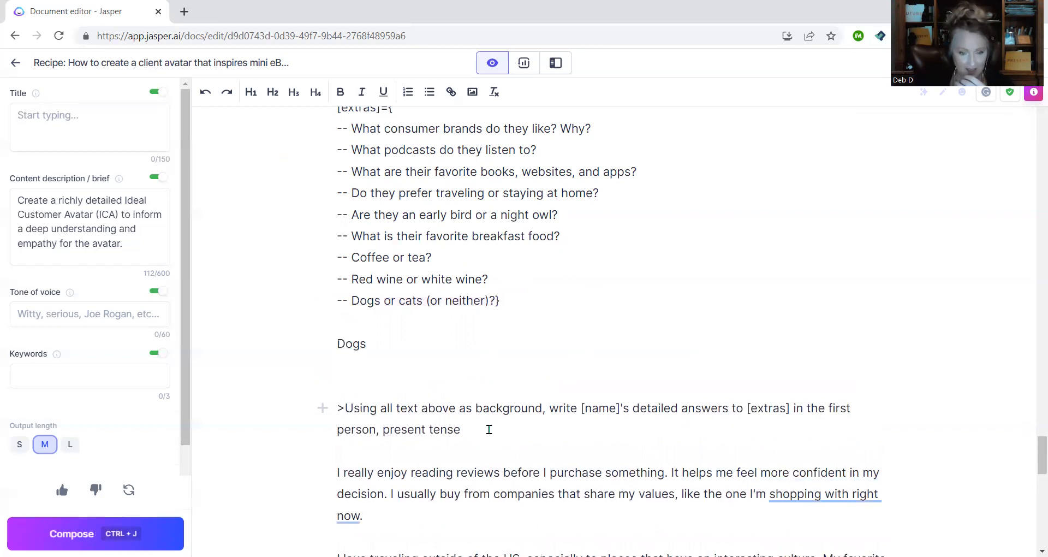
{"action": "key", "text": "ctrl+j"}
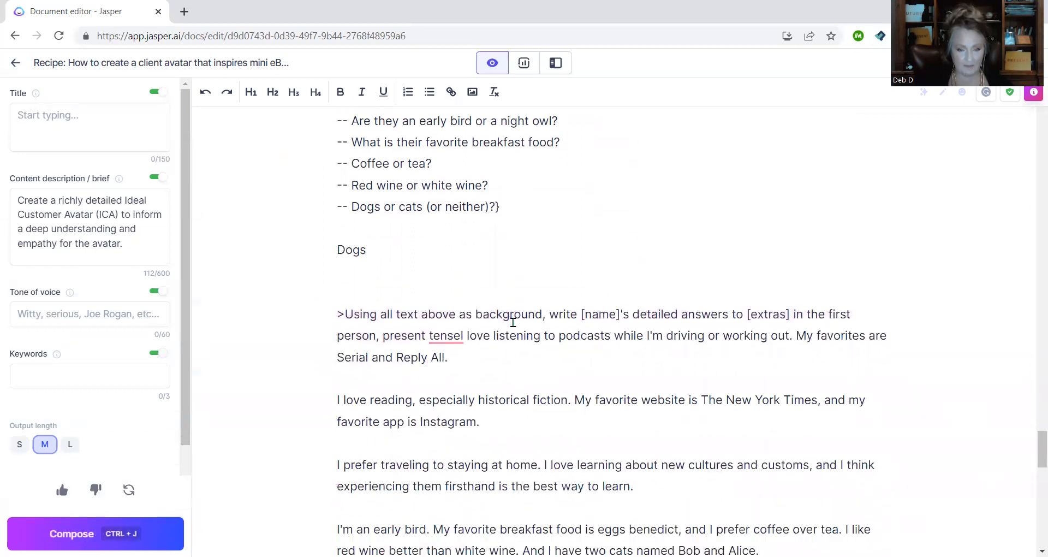
{"action": "left_click", "coordinate": [458, 336]}
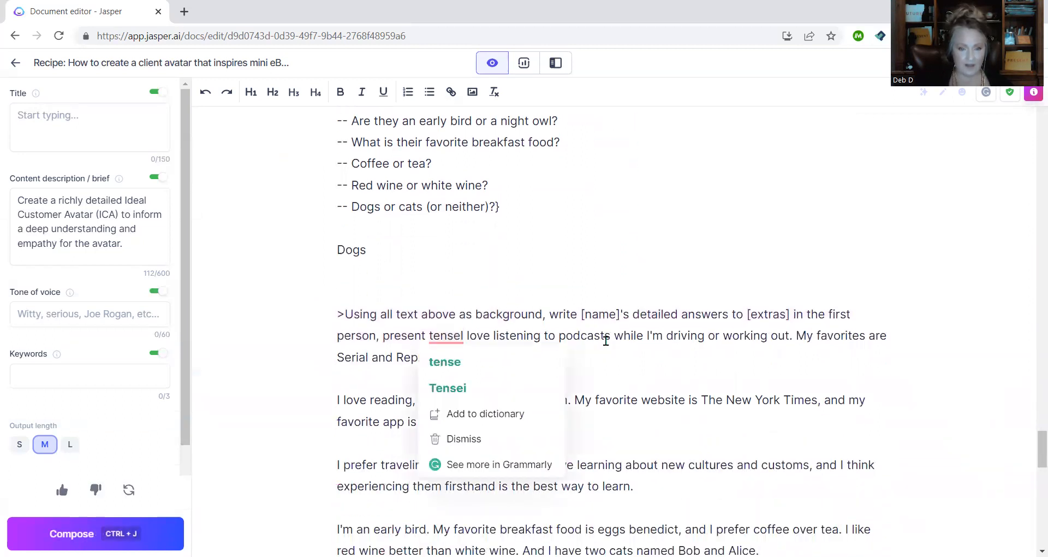
{"action": "key", "text": "Return"}
{"action": "key", "text": "Return"}
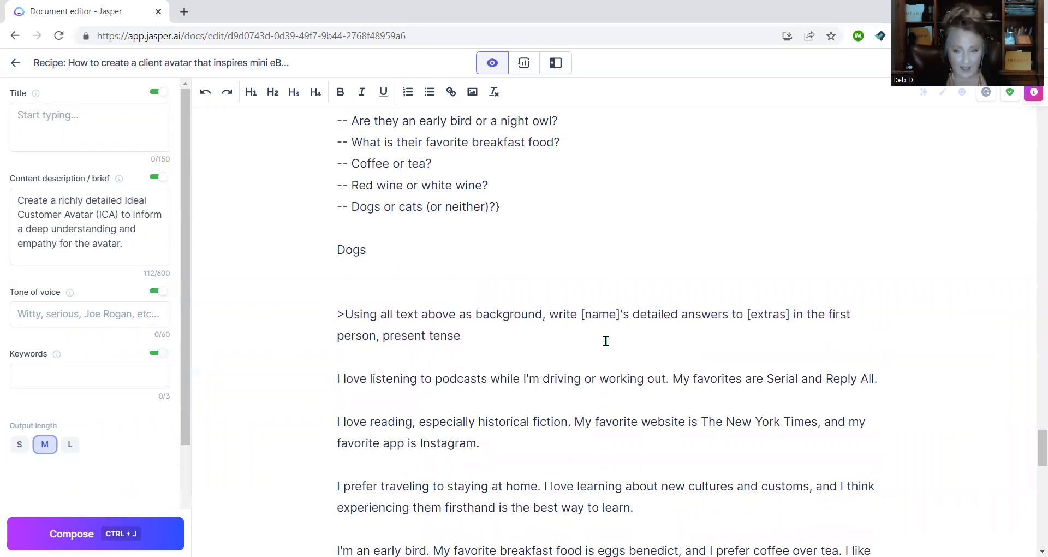
{"action": "scroll", "coordinate": [605, 341], "scroll_direction": "down", "scroll_amount": 1}
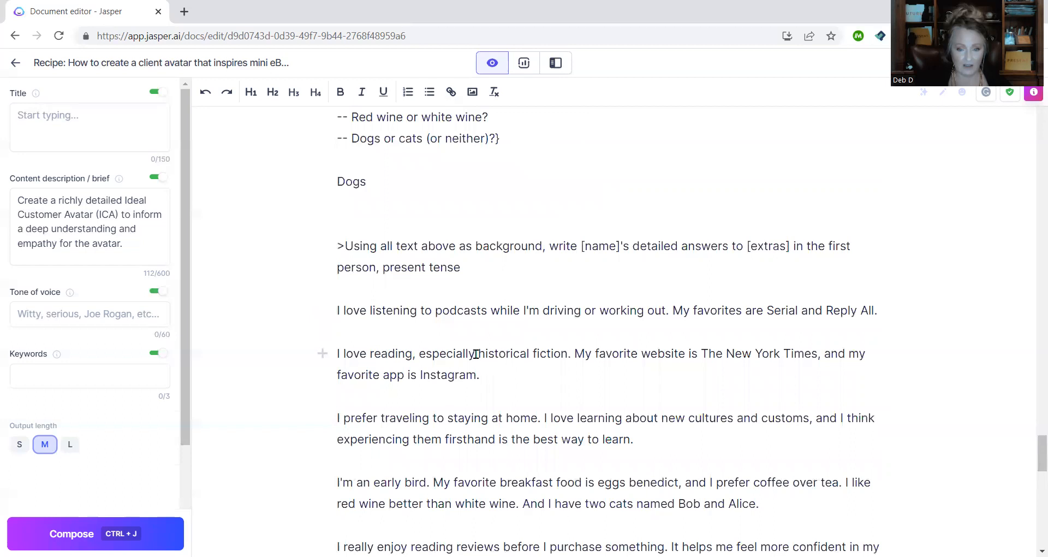
{"action": "scroll", "coordinate": [575, 347], "scroll_direction": "down", "scroll_amount": 2}
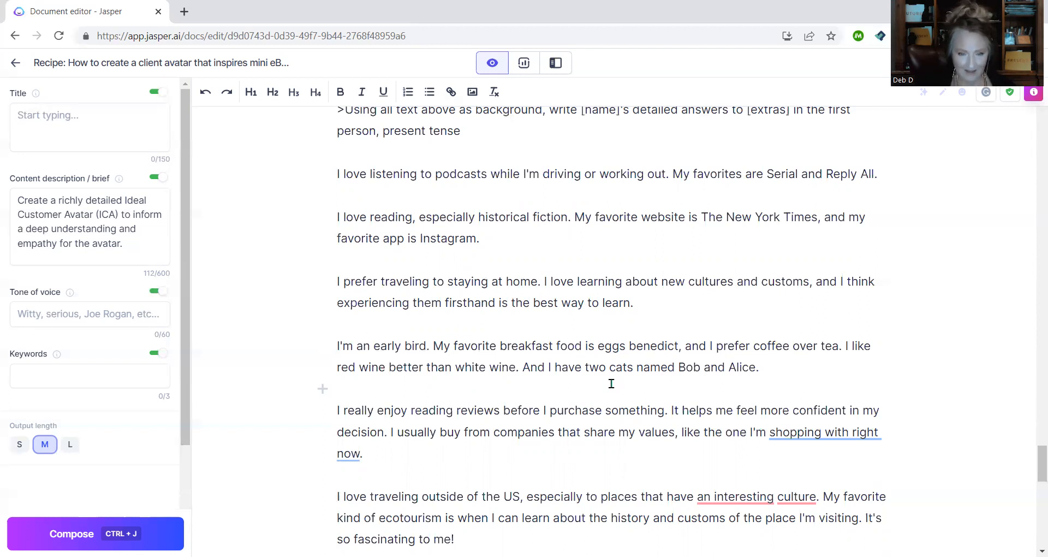
{"action": "left_click", "coordinate": [781, 369]}
{"action": "key", "text": "Return"}
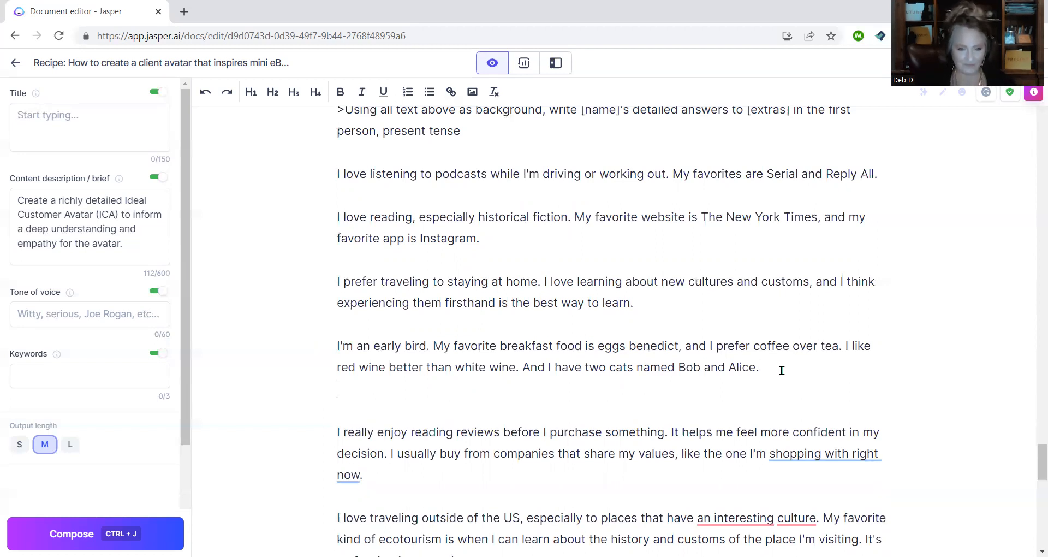
{"action": "key", "text": "Return"}
{"action": "type", "text": ">who are Bo"}
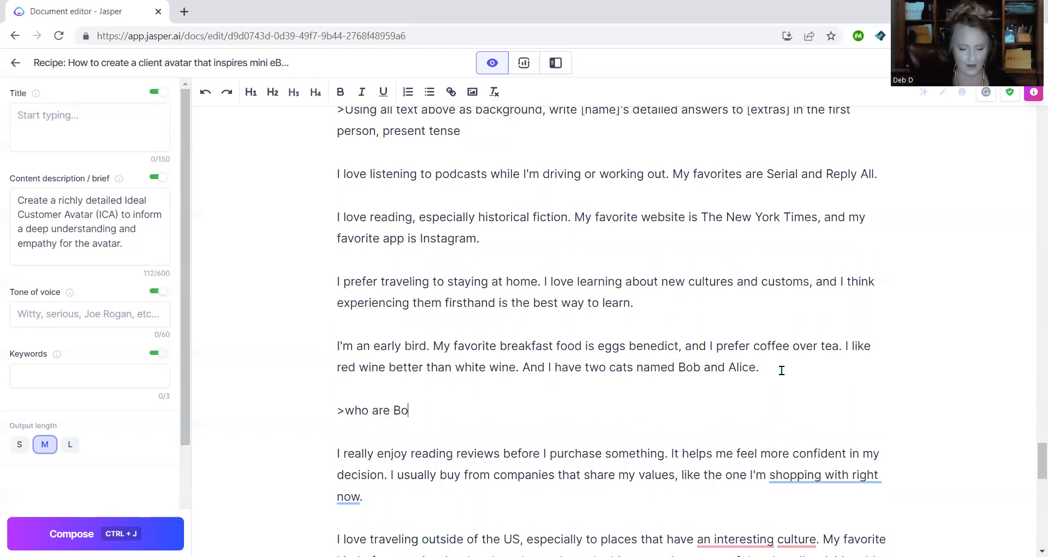
{"action": "type", "text": "b and Alice "}
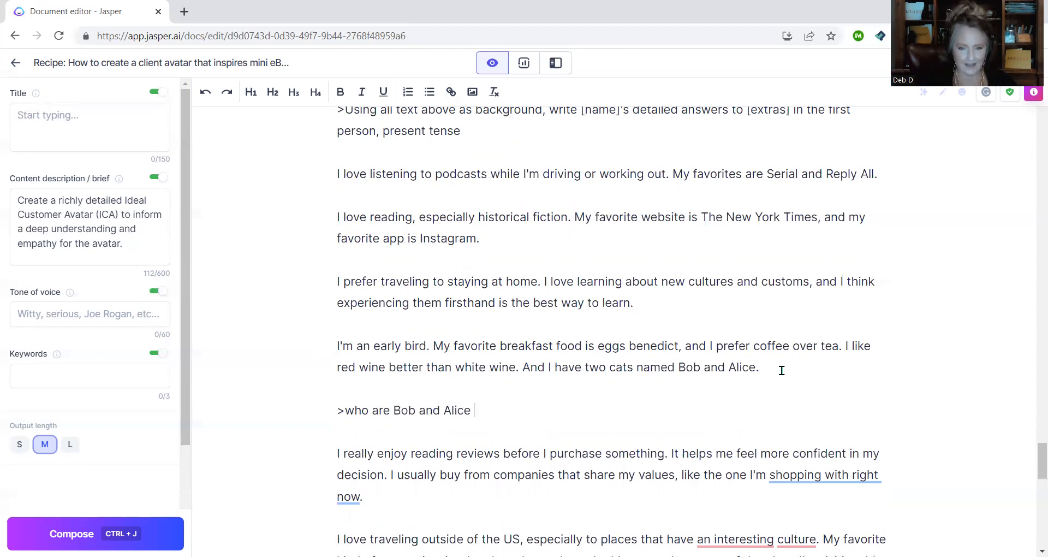
{"action": "type", "text": "your"}
{"action": "key", "text": "BackSpace"}
{"action": "key", "text": "BackSpace"}
{"action": "key", "text": "BackSpace"}
{"action": "key", "text": "BackSpace"}
{"action": "key", "text": "BackSpace"}
{"action": "key", "text": "BackSpace"}
{"action": "key", "text": "BackSpace"}
{"action": "key", "text": "BackSpace"}
{"action": "key", "text": "BackSpace"}
{"action": "key", "text": "BackSpace"}
{"action": "key", "text": "BackSpace"}
{"action": "key", "text": "BackSpace"}
{"action": "key", "text": "BackSpace"}
{"action": "key", "text": "BackSpace"}
{"action": "key", "text": "BackSpace"}
{"action": "key", "text": "BackSpace"}
{"action": "key", "text": "BackSpace"}
{"action": "key", "text": "BackSpace"}
{"action": "key", "text": "BackSpace"}
{"action": "key", "text": "BackSpace"}
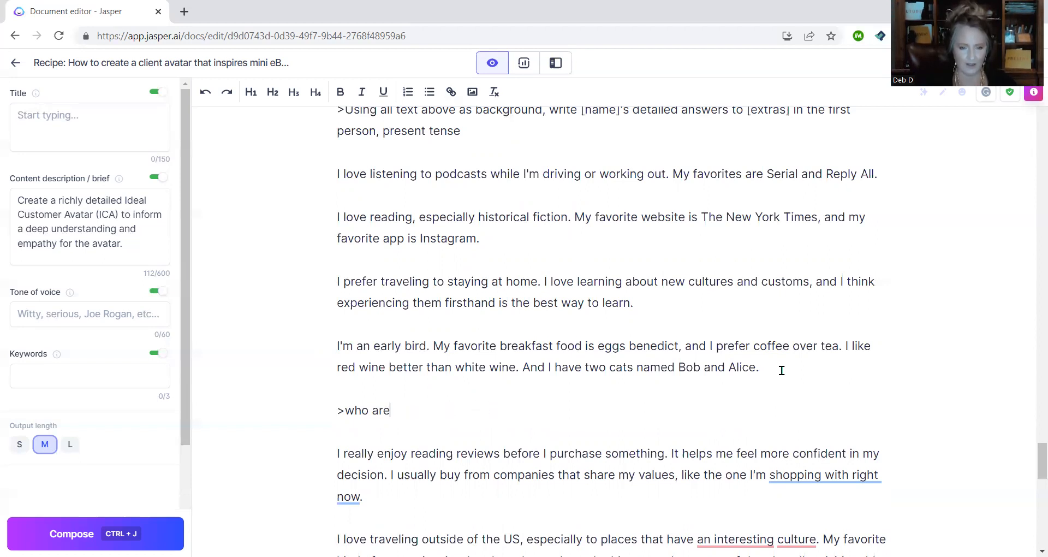
{"action": "type", "text": "your cat"}
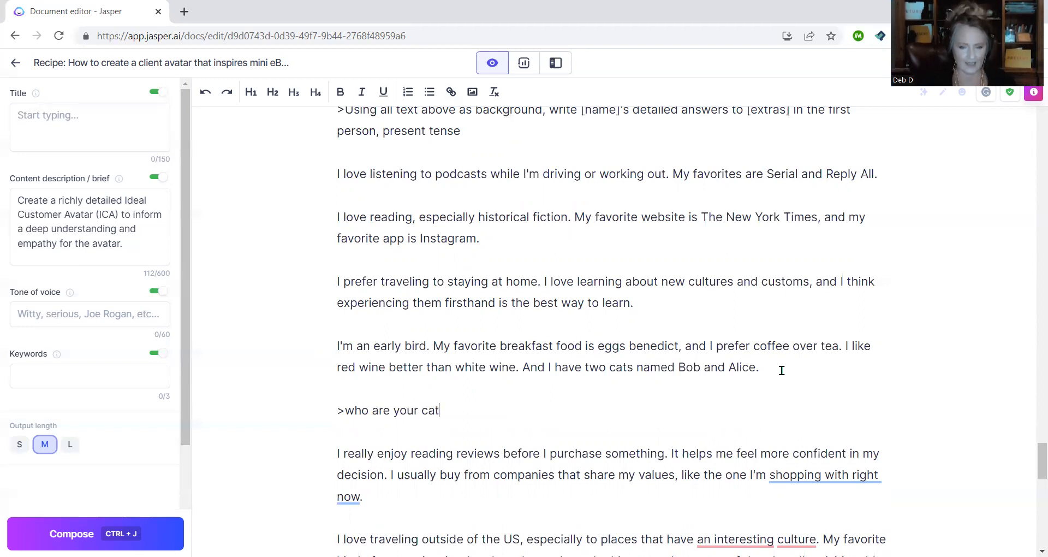
{"action": "type", "text": "s Bob and "}
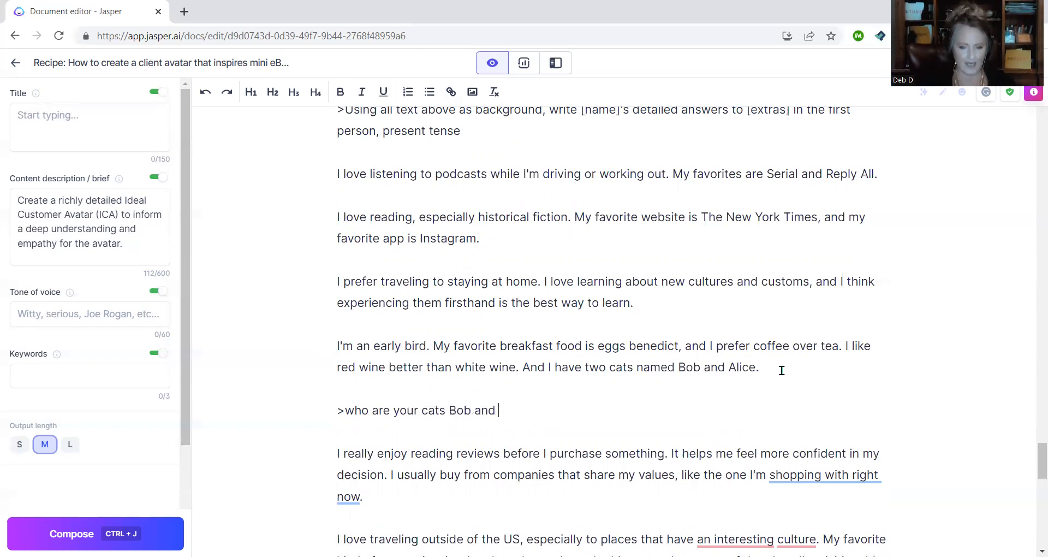
{"action": "type", "text": "Alice named a"}
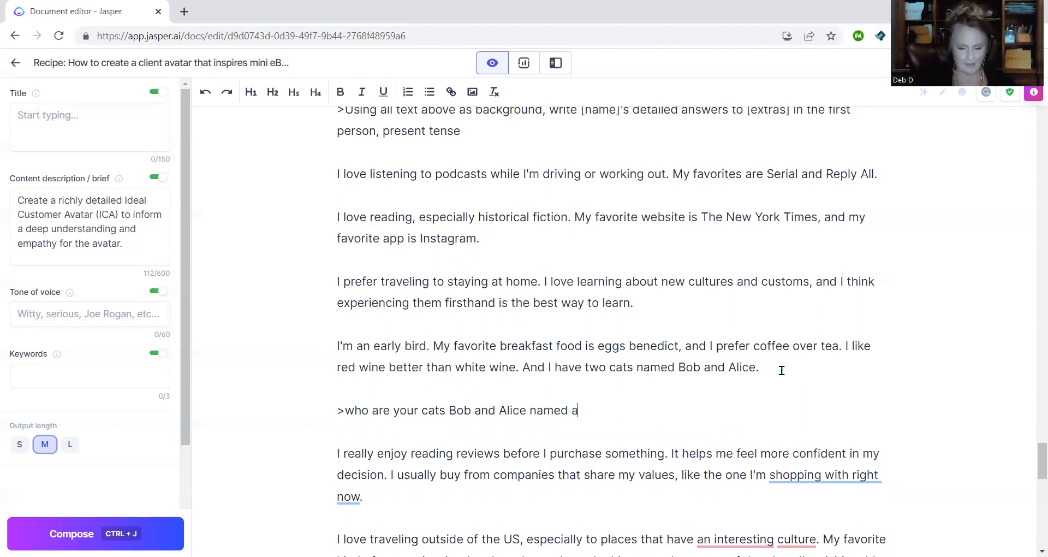
{"action": "type", "text": "fter?"}
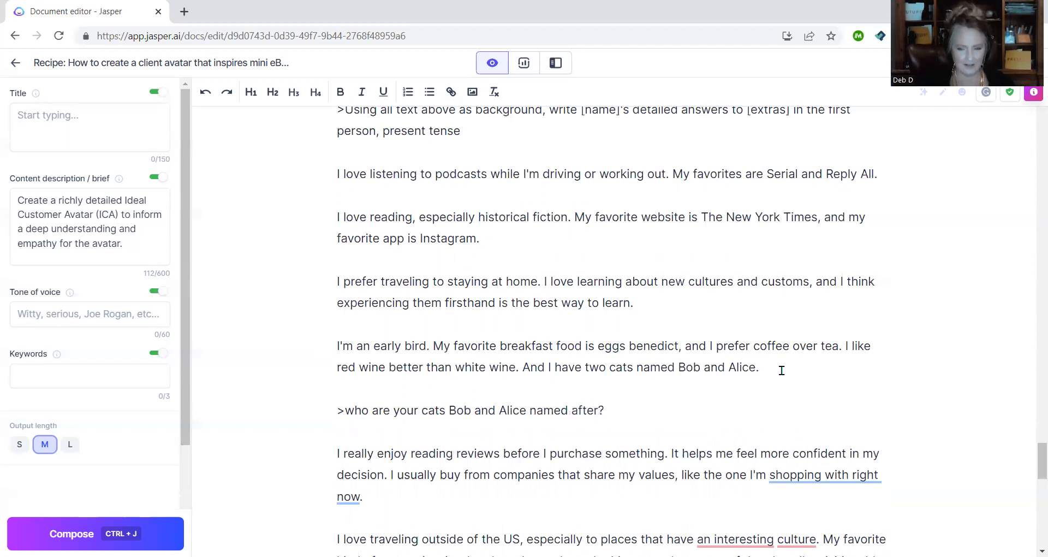
{"action": "key", "text": "ctrl+j"}
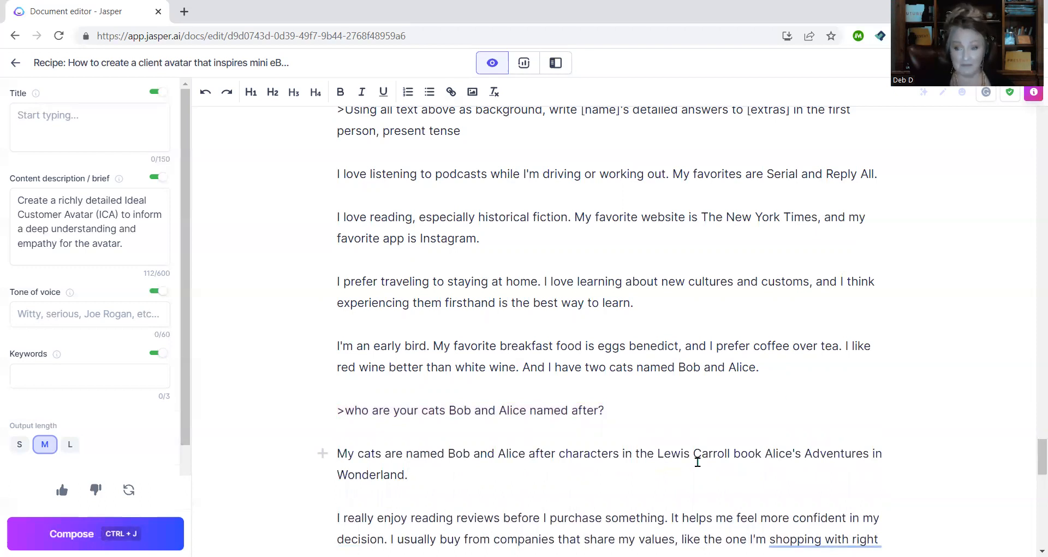
{"action": "scroll", "coordinate": [664, 449], "scroll_direction": "down", "scroll_amount": 1}
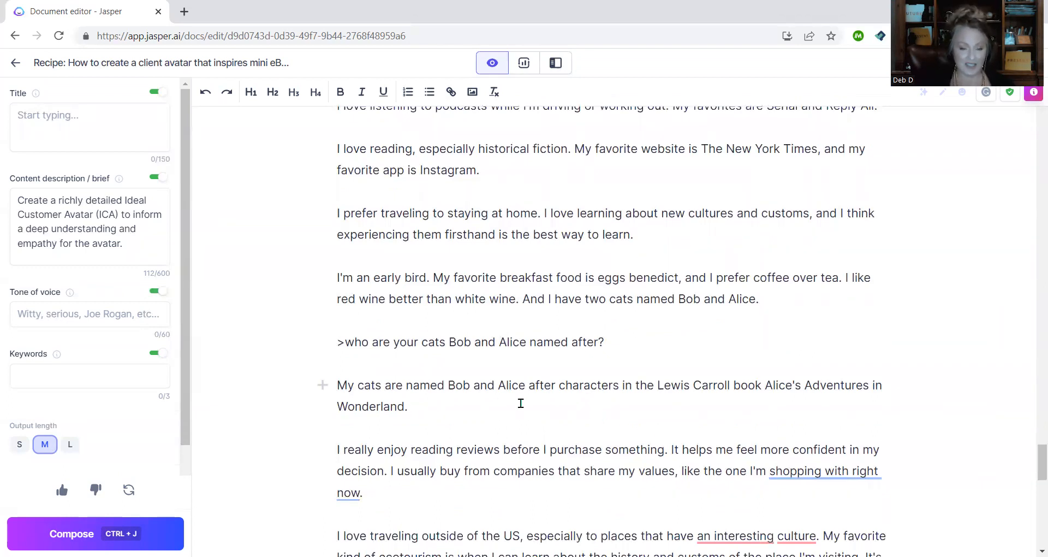
{"action": "scroll", "coordinate": [520, 404], "scroll_direction": "down", "scroll_amount": 3}
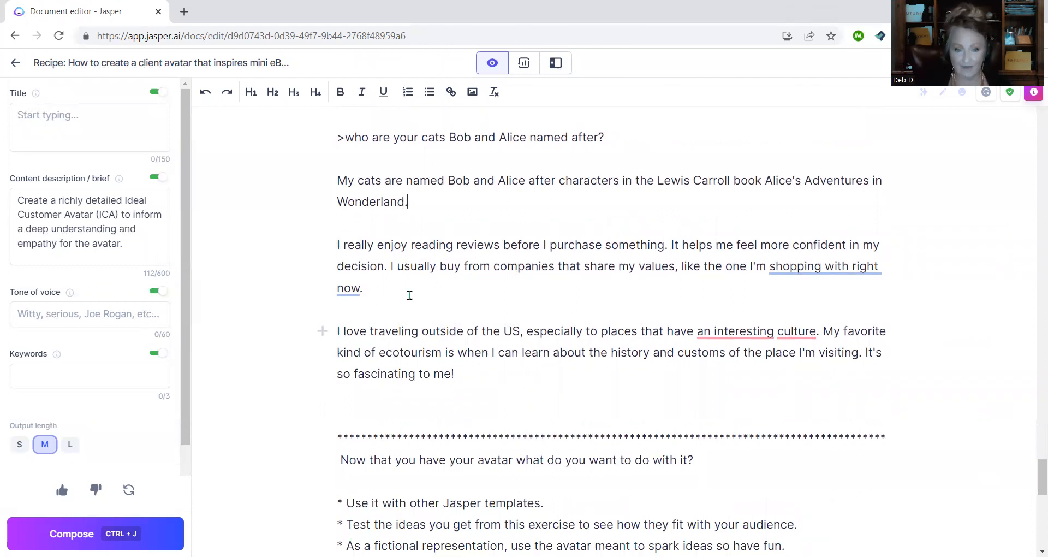
{"action": "left_click_drag", "start_coordinate": [340, 244], "coordinate": [507, 386]}
{"action": "key", "text": "BackSpace"}
{"action": "key", "text": "BackSpace"}
{"action": "key", "text": "BackSpace"}
{"action": "key", "text": "BackSpace"}
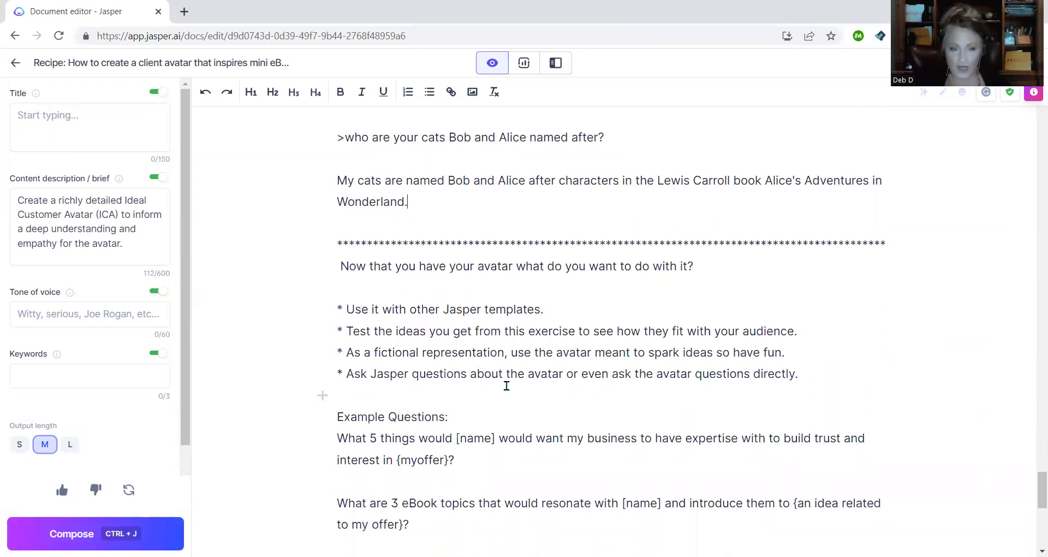
{"action": "scroll", "coordinate": [475, 282], "scroll_direction": "down", "scroll_amount": 3}
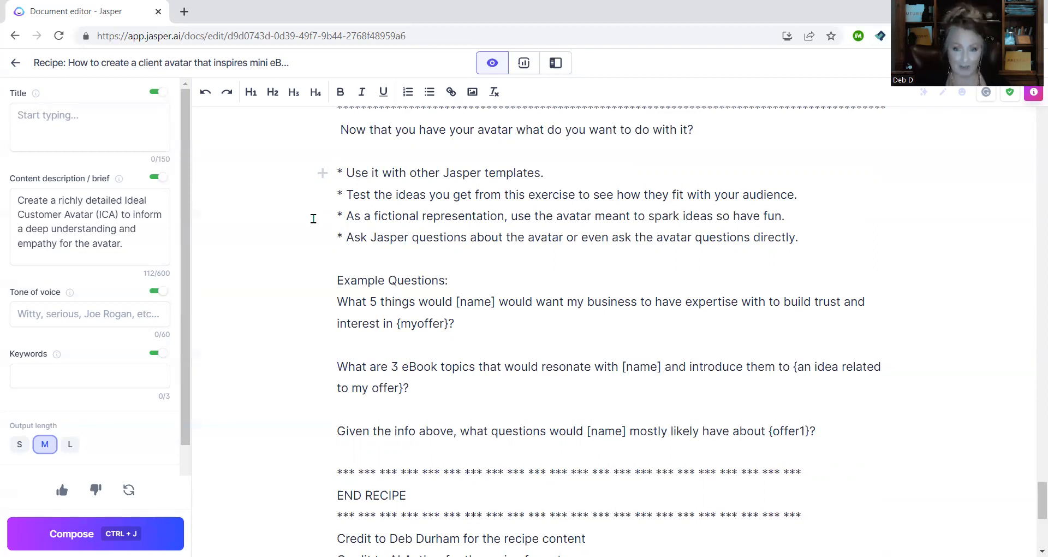
{"action": "left_click_drag", "start_coordinate": [311, 237], "coordinate": [830, 254]}
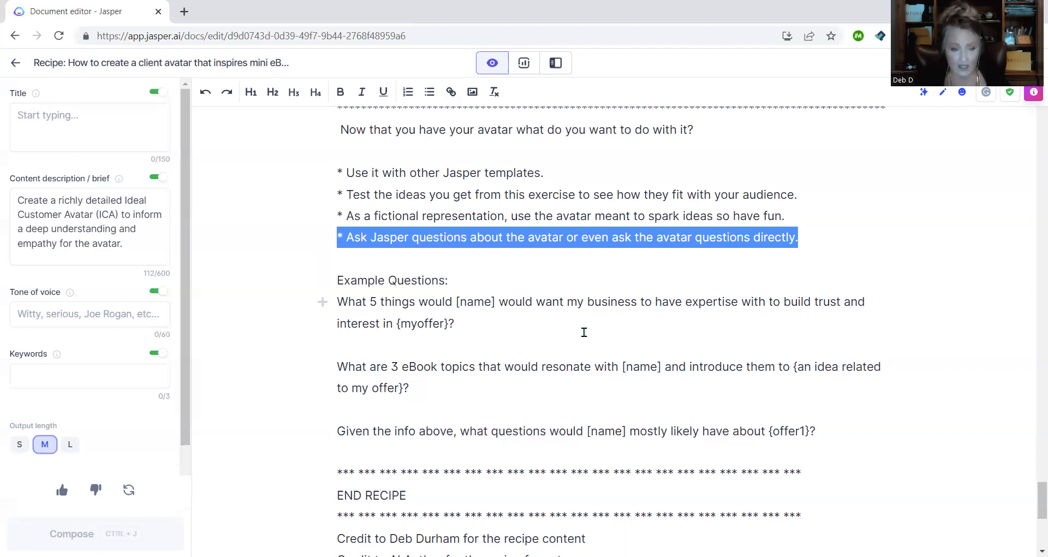
{"action": "scroll", "coordinate": [584, 332], "scroll_direction": "up", "scroll_amount": 3}
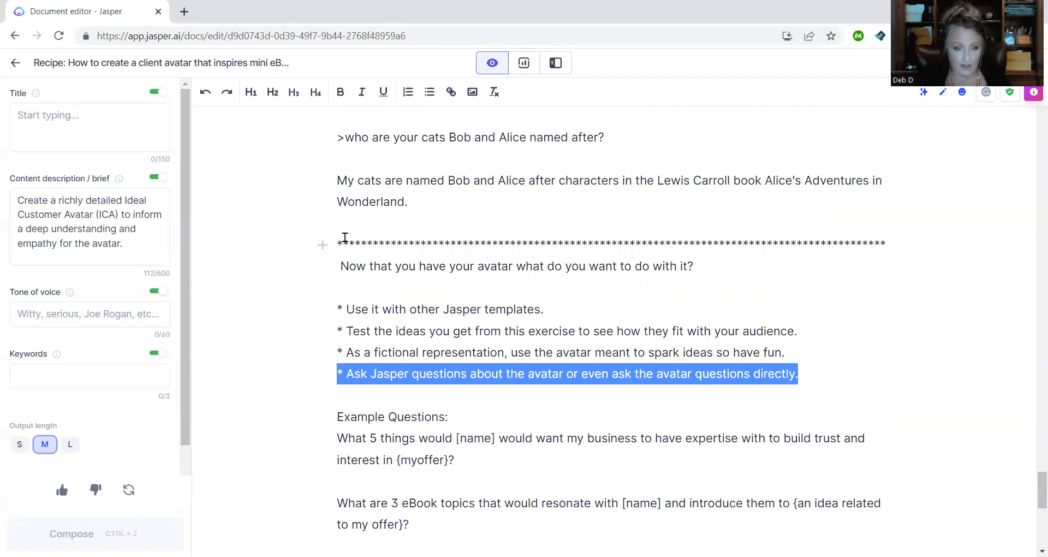
{"action": "left_click_drag", "start_coordinate": [337, 241], "coordinate": [802, 374]}
{"action": "key", "text": "BackSpace"}
{"action": "key", "text": "Delete"}
{"action": "key", "text": "Delete"}
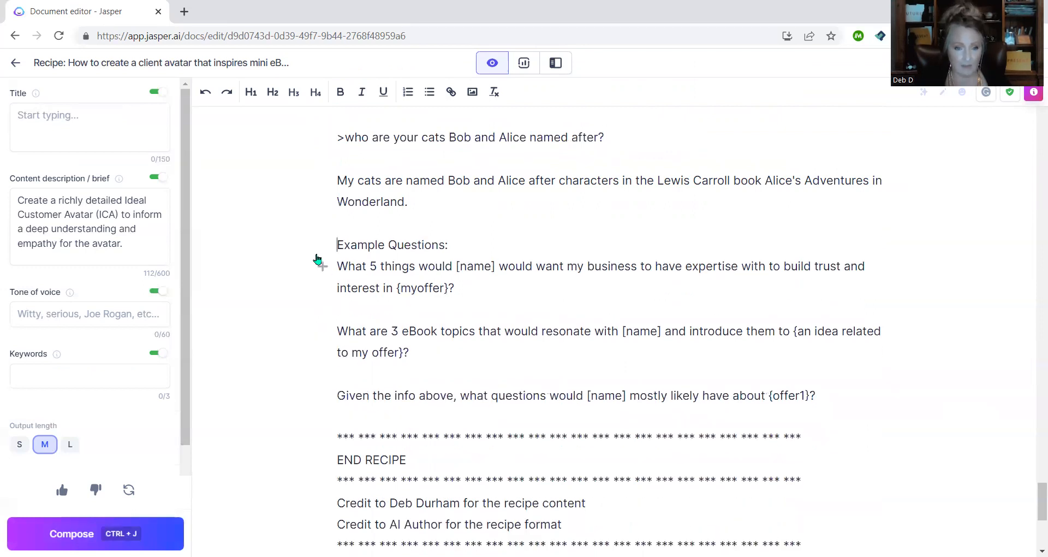
{"action": "left_click_drag", "start_coordinate": [334, 245], "coordinate": [489, 246]}
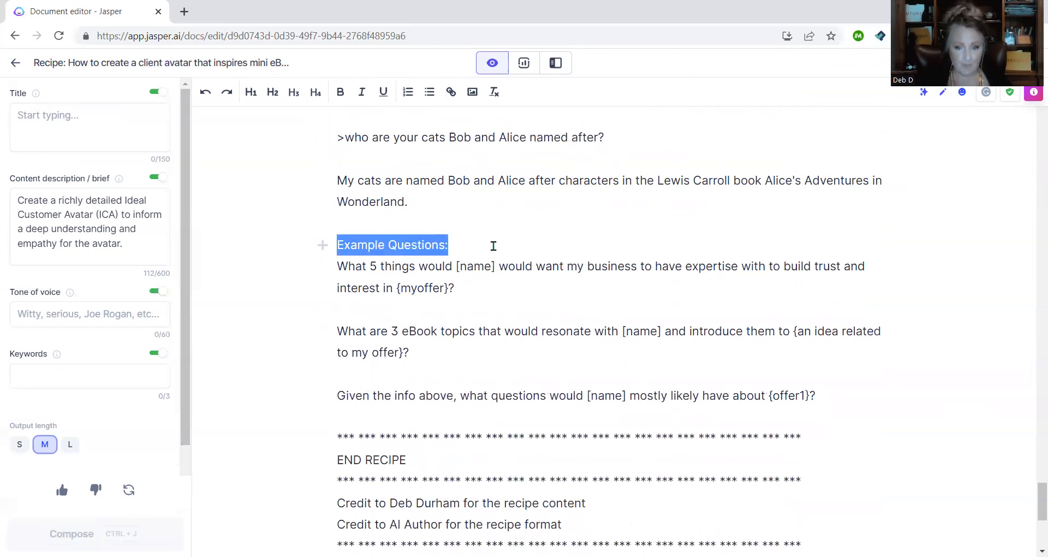
{"action": "key", "text": "BackSpace"}
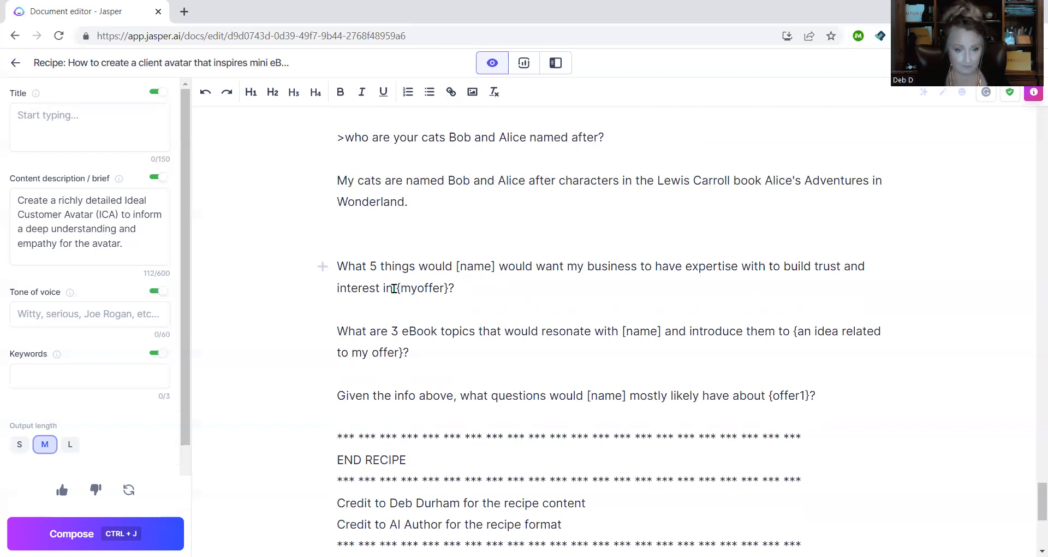
{"action": "left_click_drag", "start_coordinate": [396, 288], "coordinate": [449, 289]}
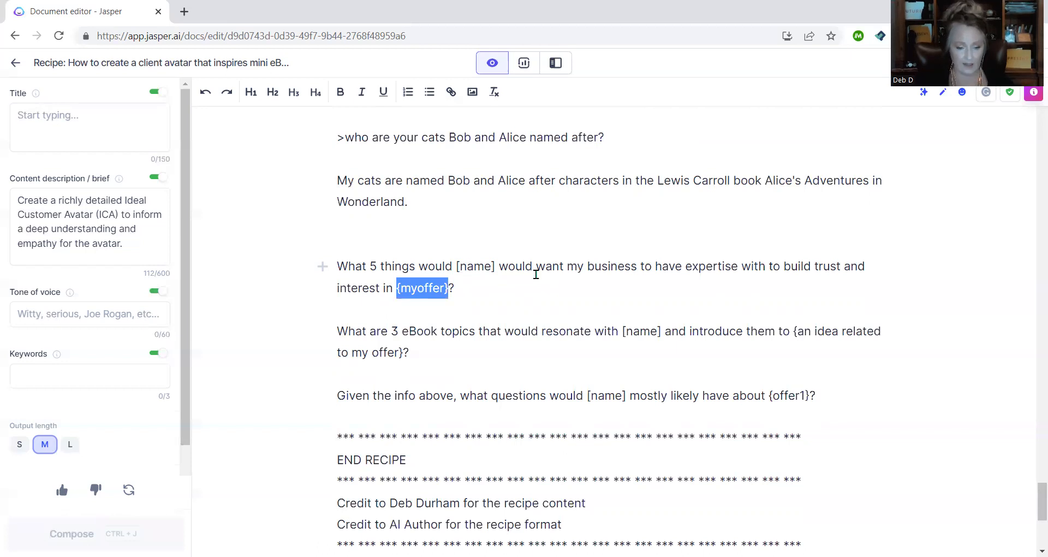
{"action": "type", "text": "cat training"}
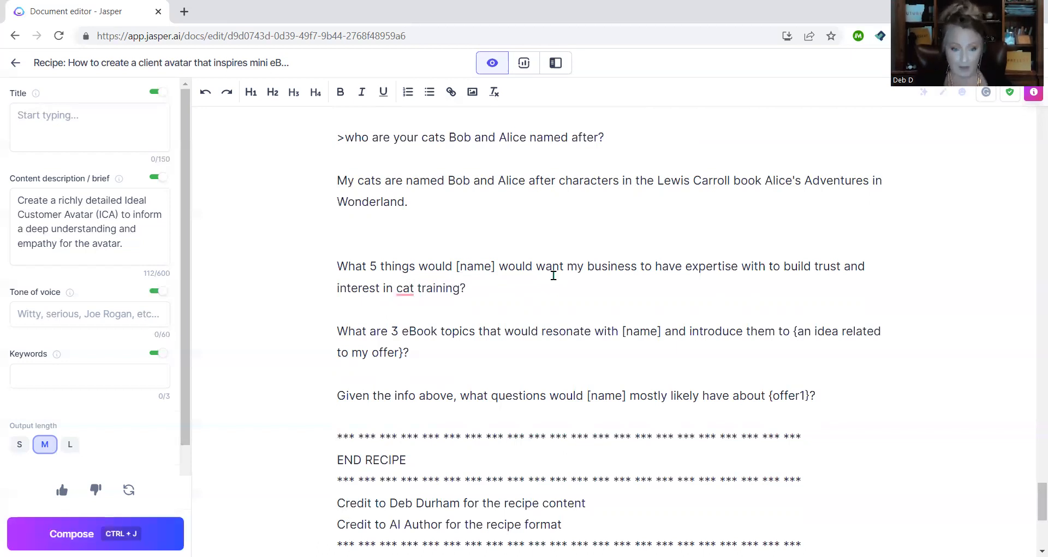
{"action": "left_click", "coordinate": [515, 290]}
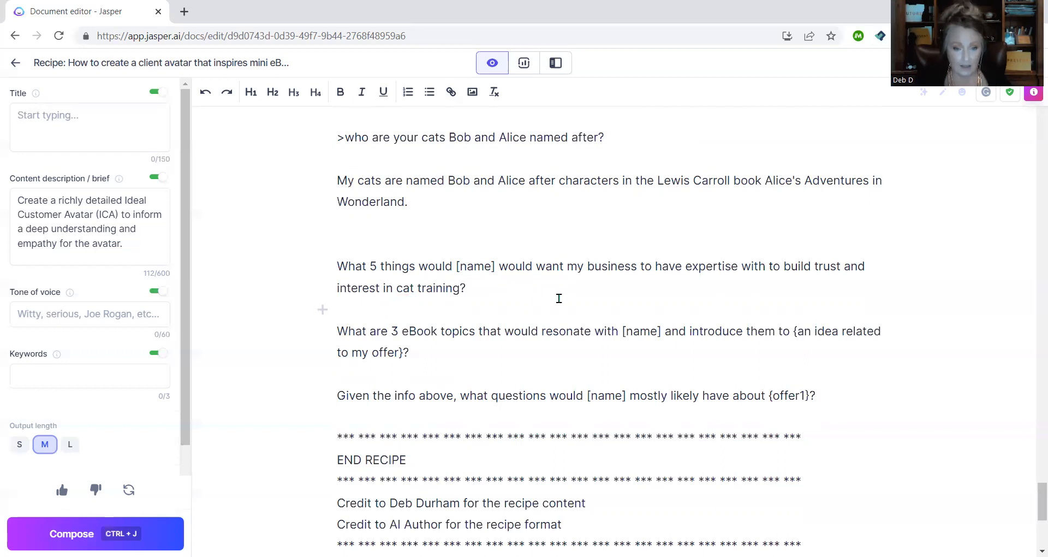
{"action": "key", "text": "ctrl+j"}
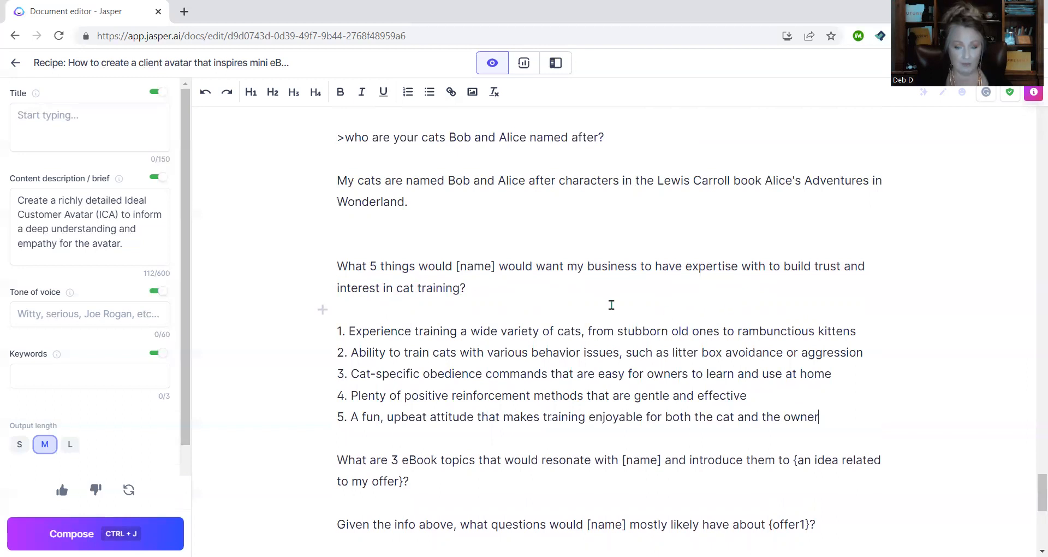
{"action": "scroll", "coordinate": [610, 303], "scroll_direction": "down", "scroll_amount": 3}
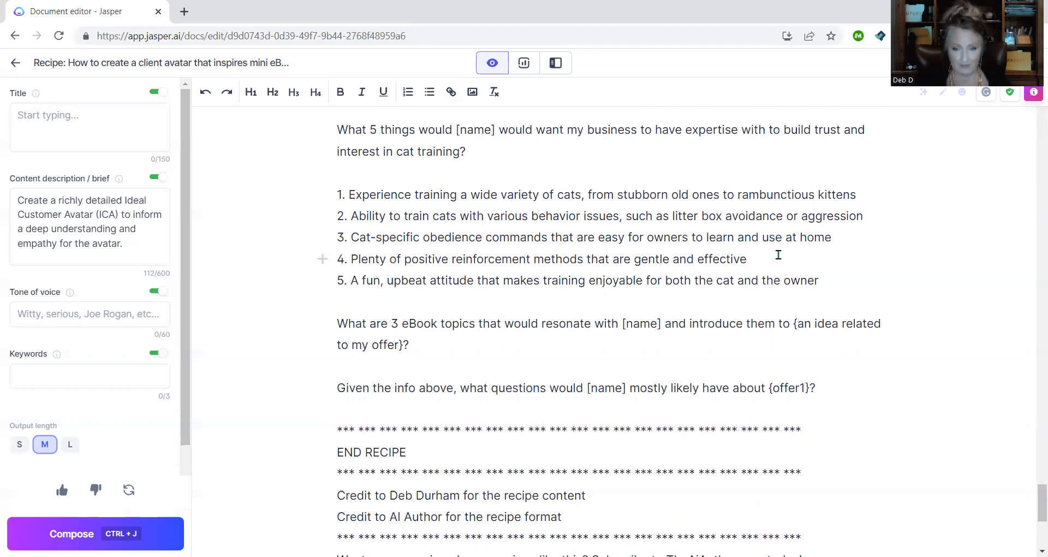
{"action": "left_click", "coordinate": [821, 269]}
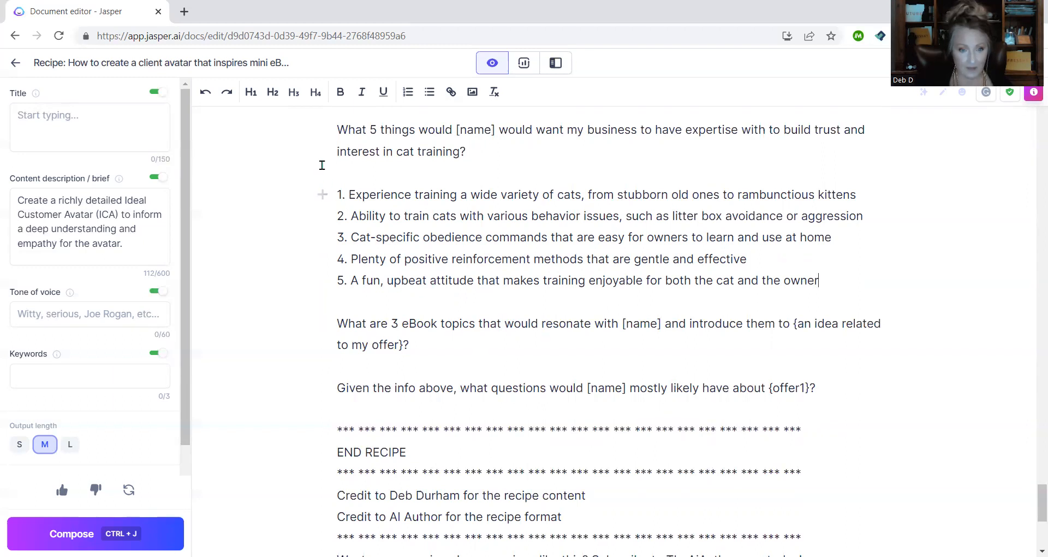
{"action": "left_click_drag", "start_coordinate": [327, 130], "coordinate": [864, 281]}
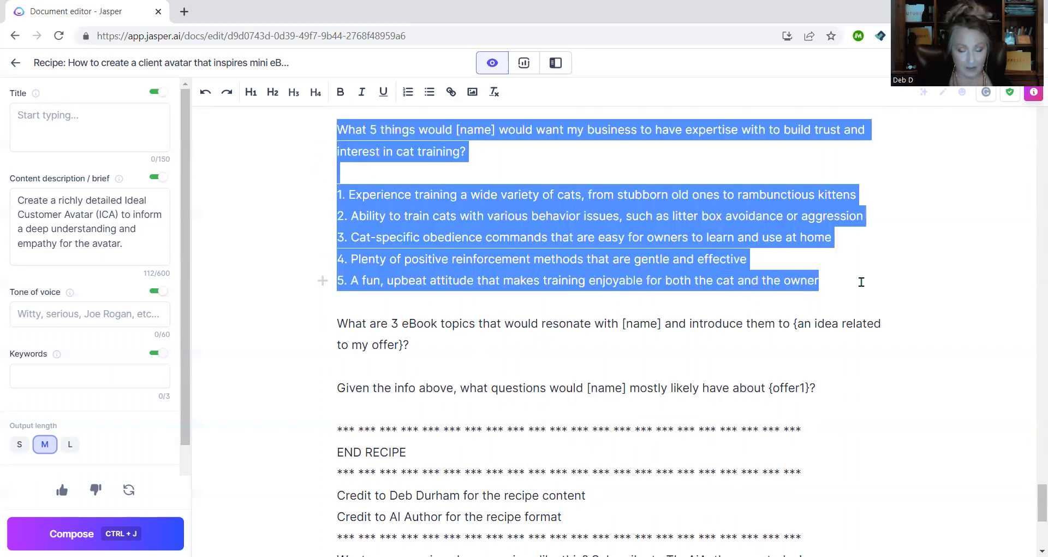
{"action": "key", "text": "BackSpace"}
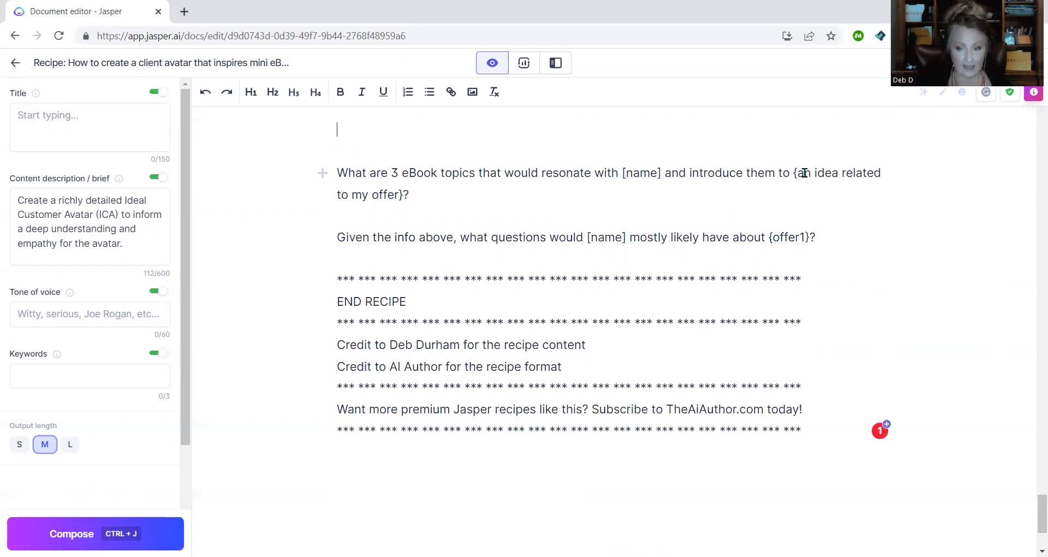
{"action": "left_click_drag", "start_coordinate": [795, 173], "coordinate": [410, 195]}
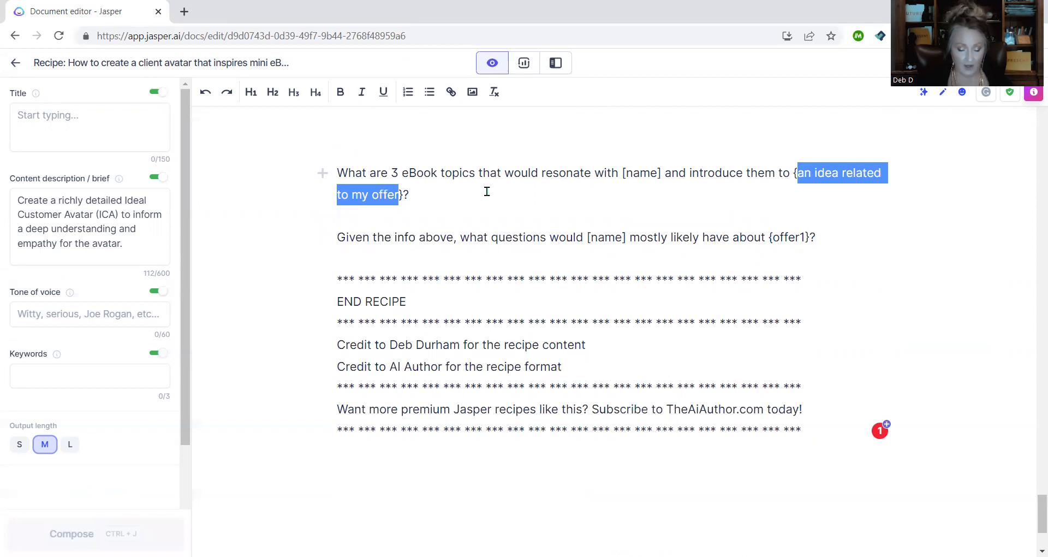
{"action": "type", "text": "neuroplasticity"}
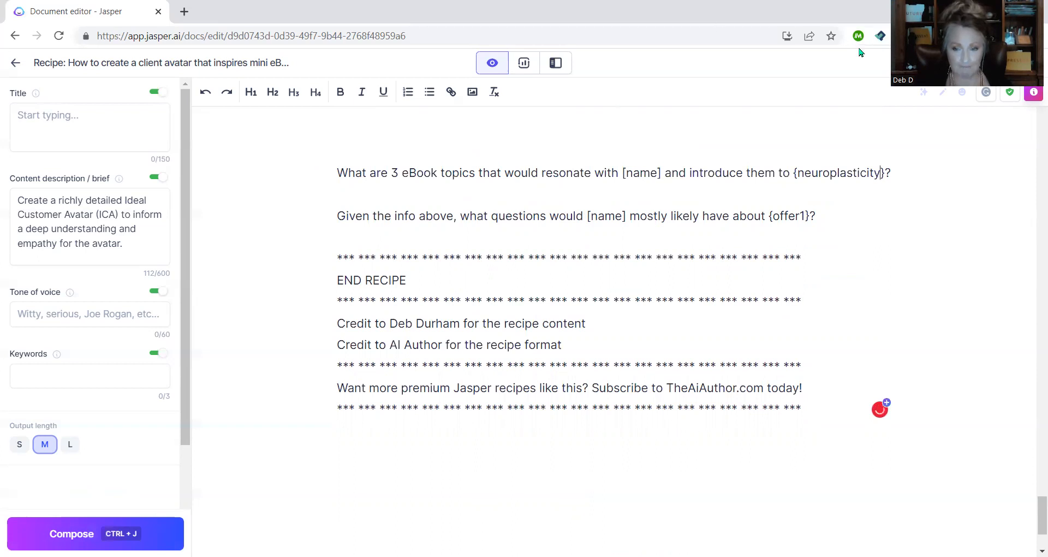
{"action": "key", "text": "ctrl+j"}
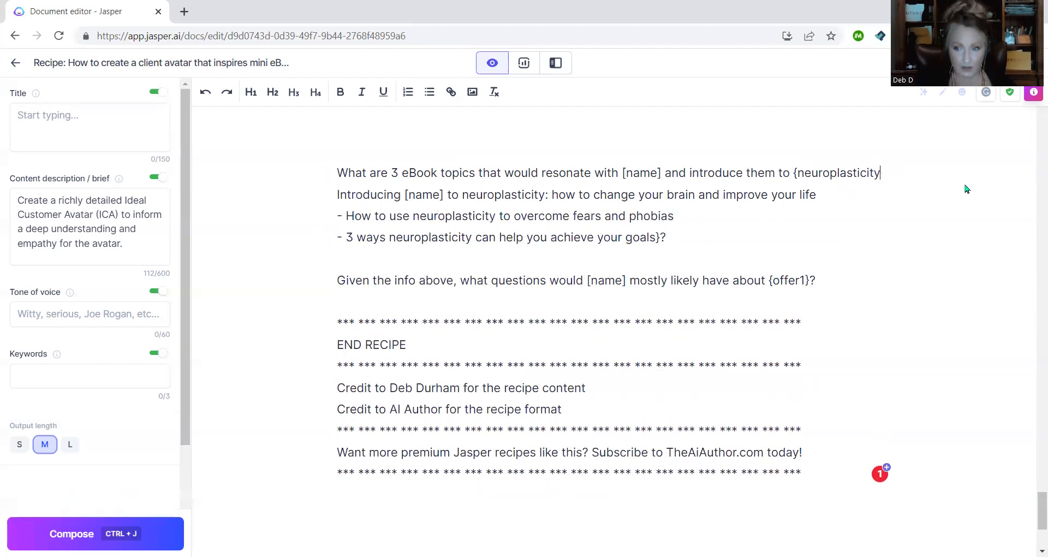
{"action": "key", "text": "Delete"}
{"action": "type", "text": "}"}
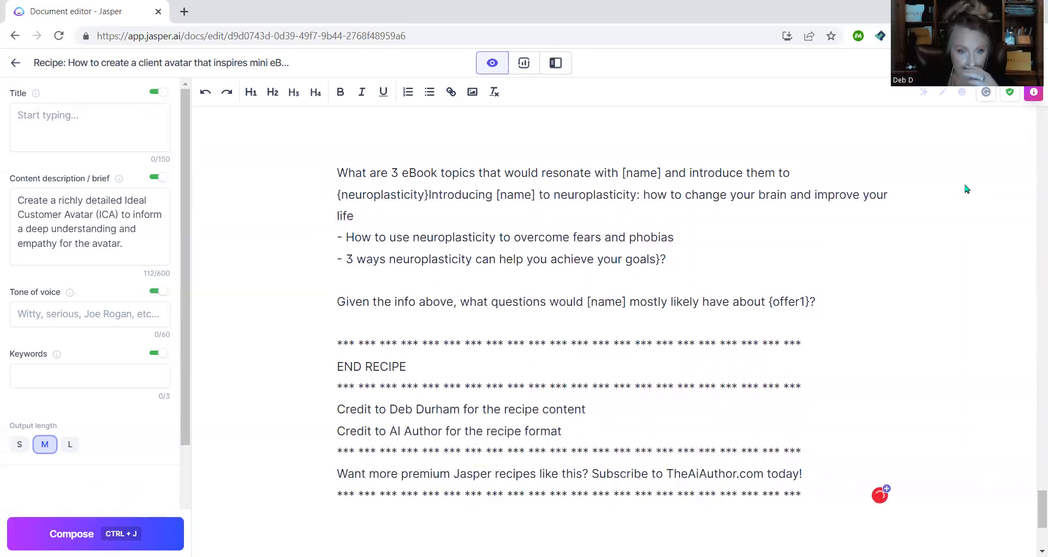
{"action": "key", "text": "Return"}
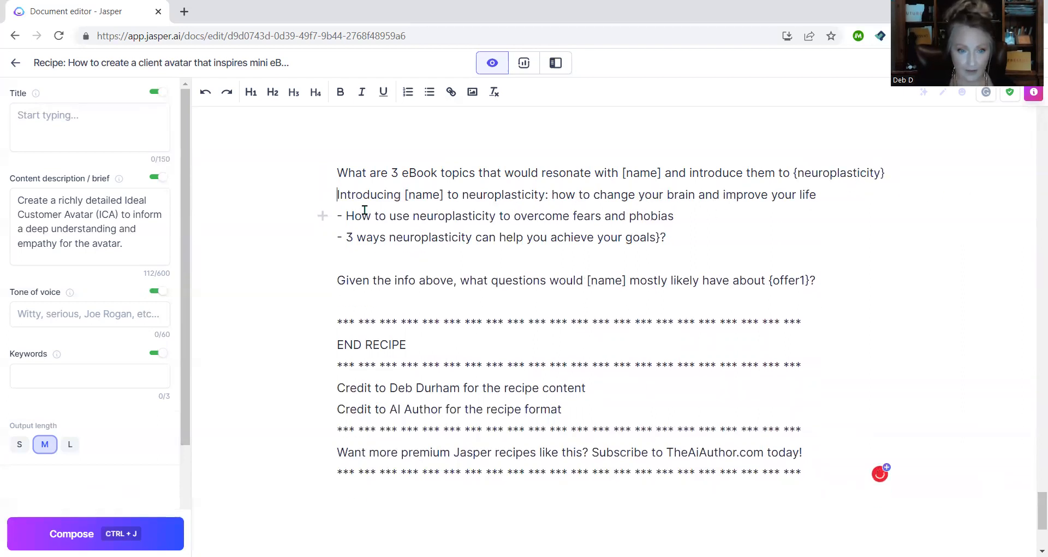
{"action": "left_click_drag", "start_coordinate": [335, 201], "coordinate": [688, 244]}
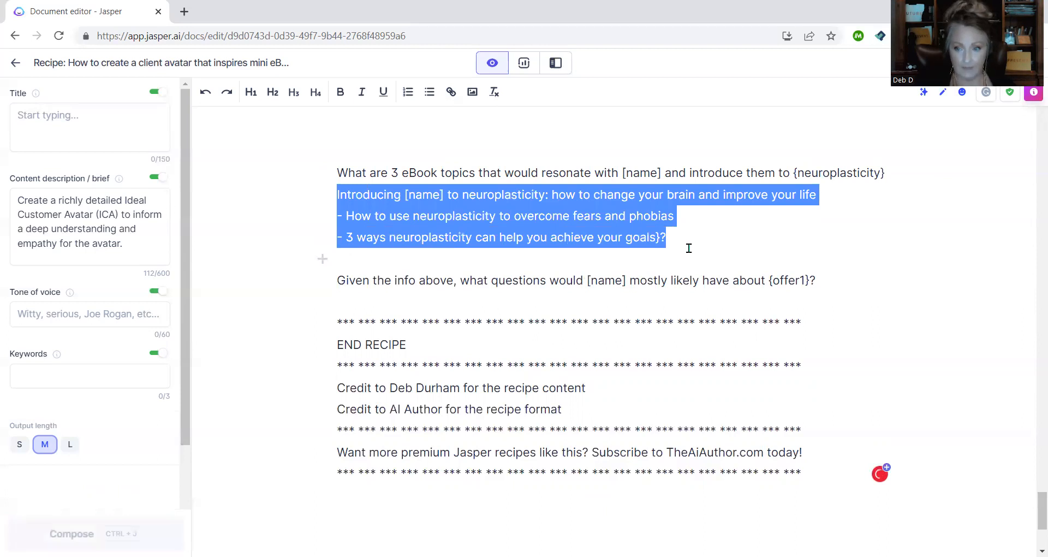
{"action": "key", "text": "BackSpace"}
{"action": "key", "text": "BackSpace"}
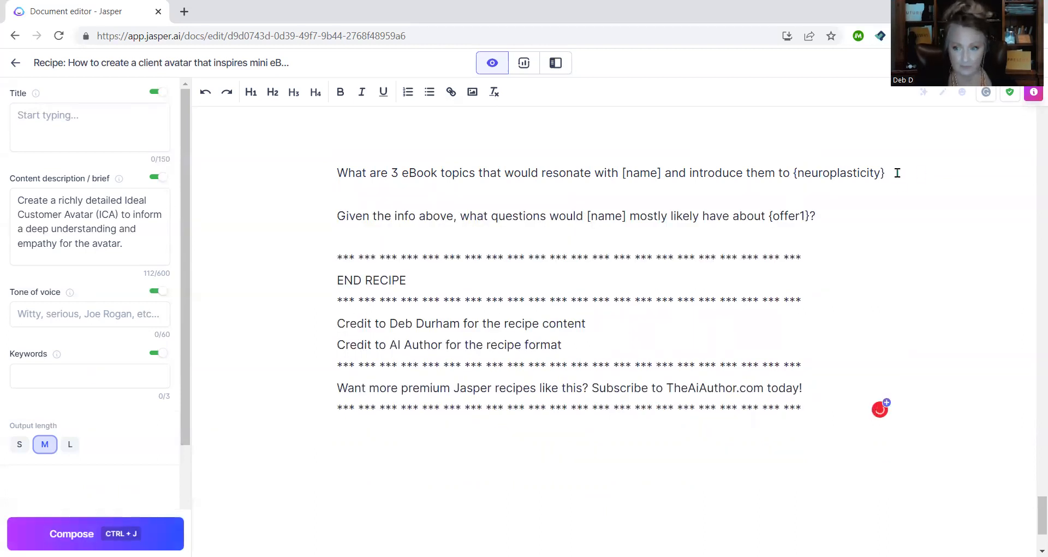
{"action": "type", "text": "?"}
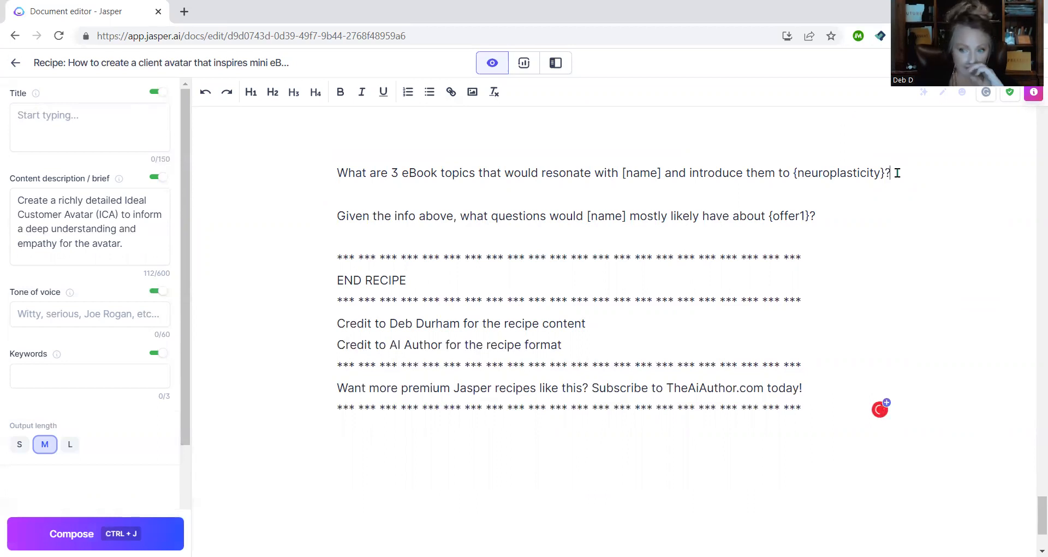
{"action": "key", "text": "ctrl+Return"}
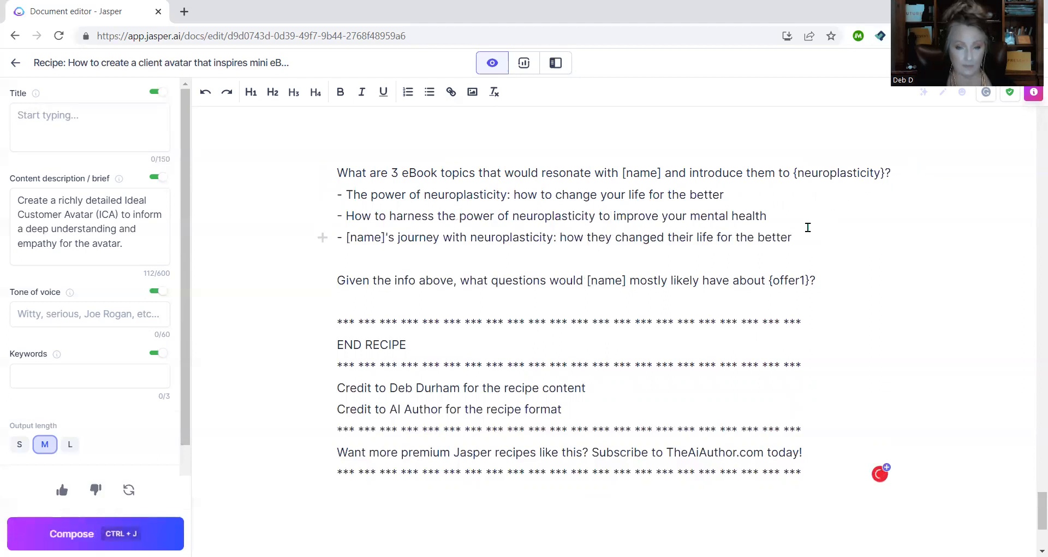
{"action": "key", "text": "ctrl+Return"}
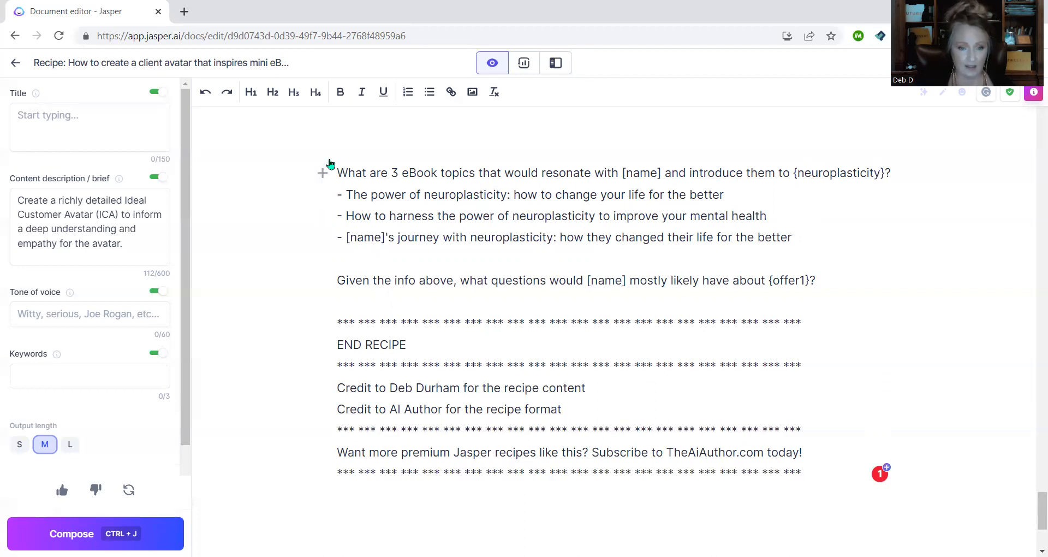
{"action": "left_click_drag", "start_coordinate": [335, 142], "coordinate": [834, 238]}
{"action": "key", "text": "BackSpace"}
{"action": "key", "text": "BackSpace"}
{"action": "key", "text": "BackSpace"}
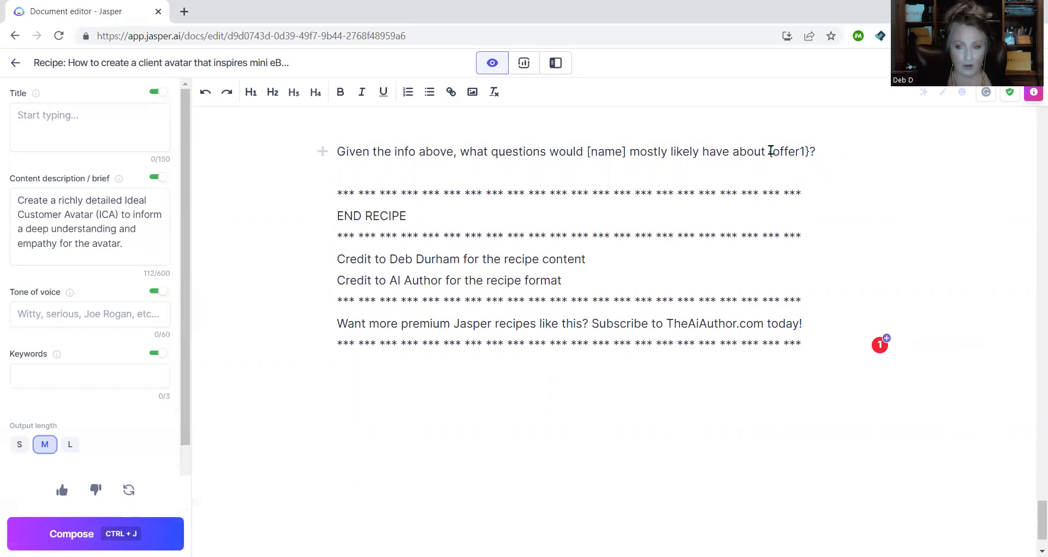
{"action": "left_click_drag", "start_coordinate": [771, 151], "coordinate": [807, 151]}
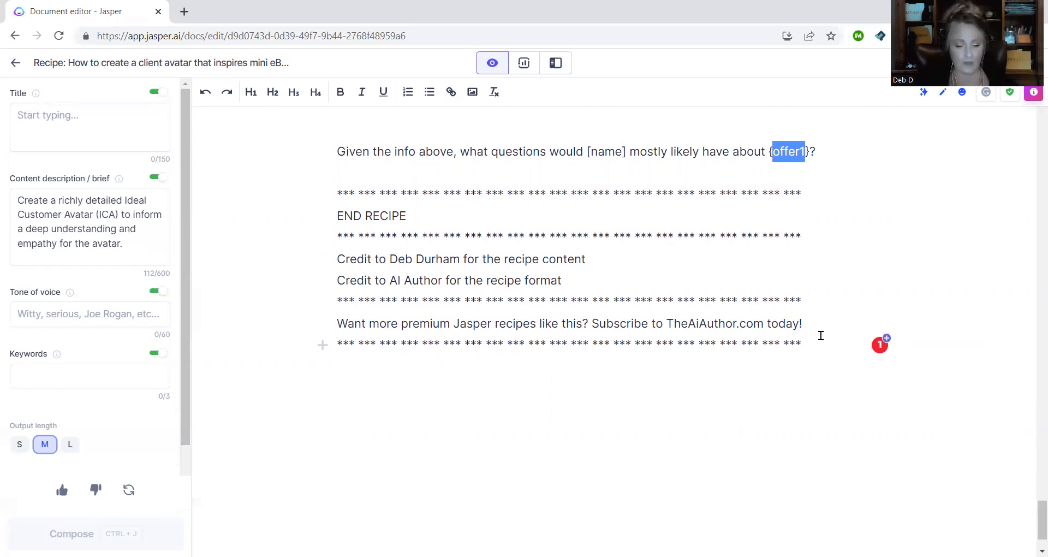
{"action": "type", "text": "training o"}
{"action": "type", "text": "n how to use"}
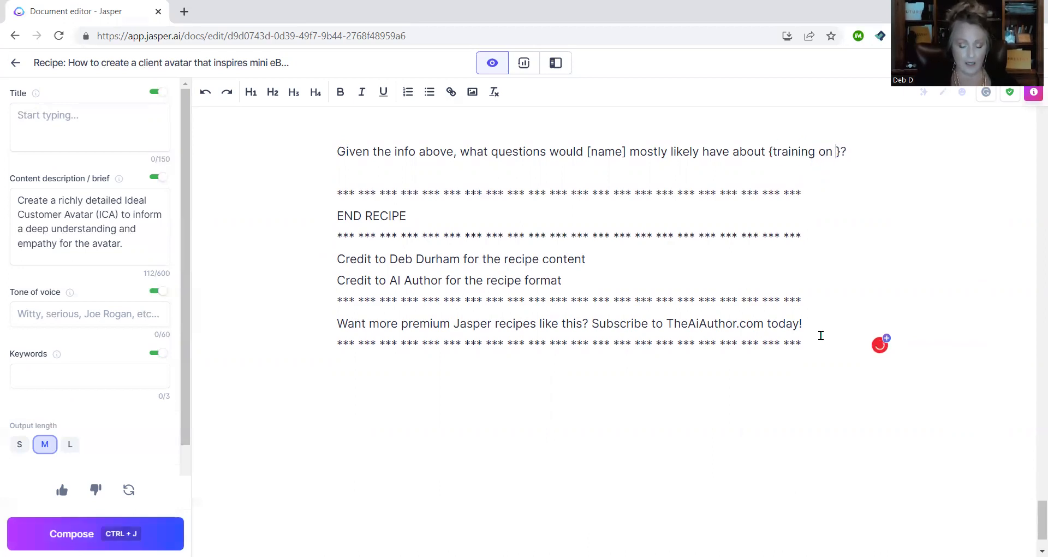
{"action": "type", "text": " AI for "}
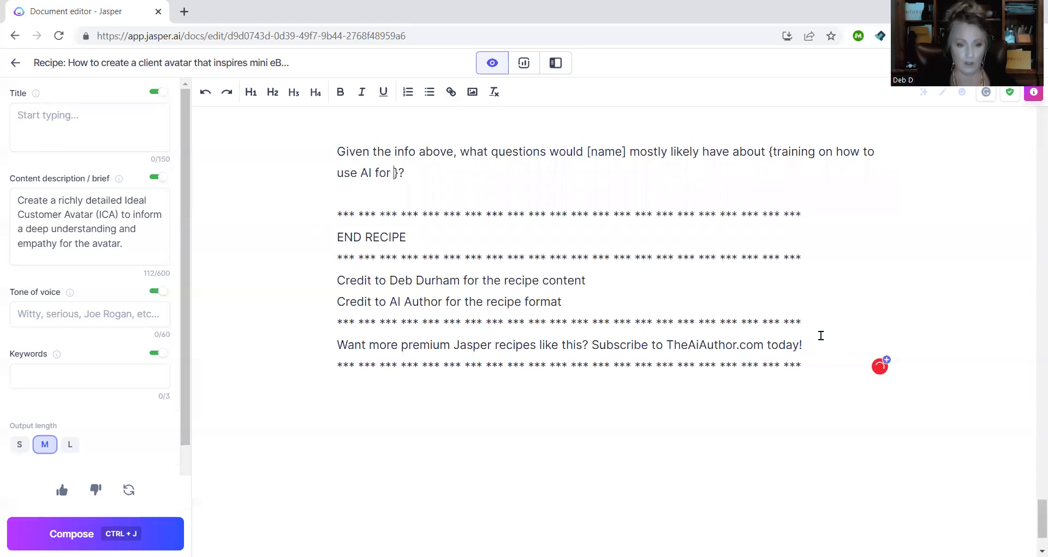
{"action": "type", "text": "creating art"}
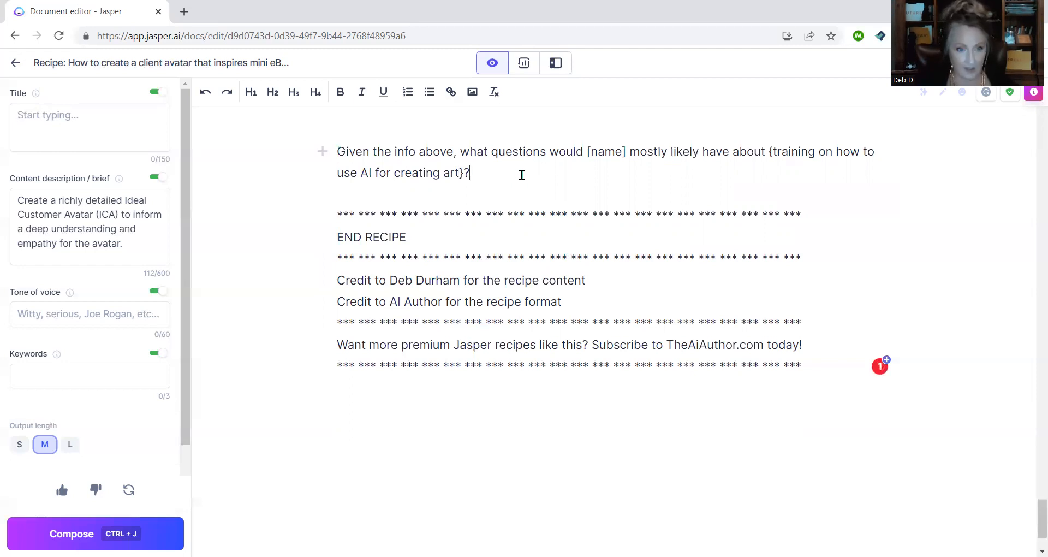
{"action": "key", "text": "ctrl+j"}
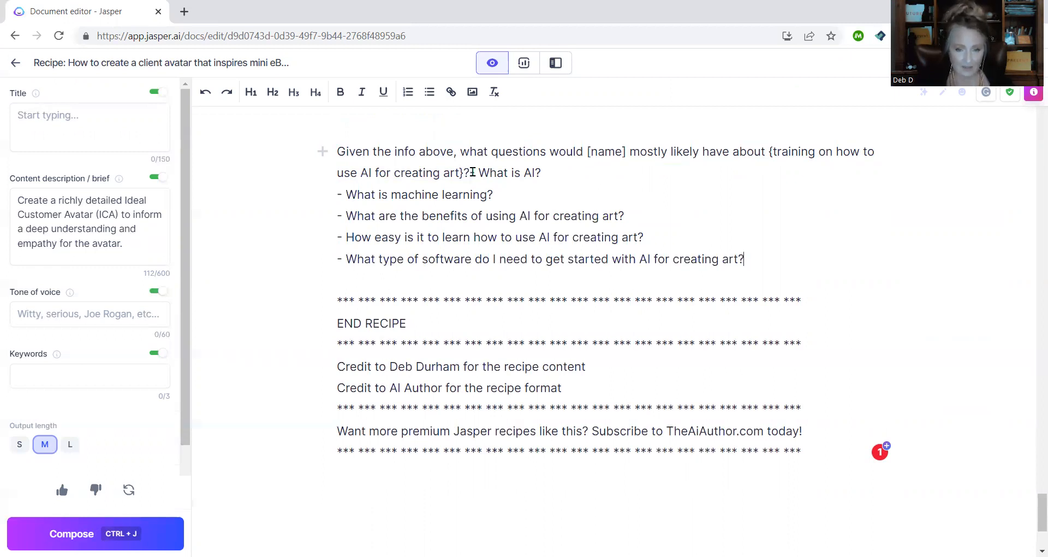
{"action": "left_click_drag", "start_coordinate": [473, 173], "coordinate": [749, 248]}
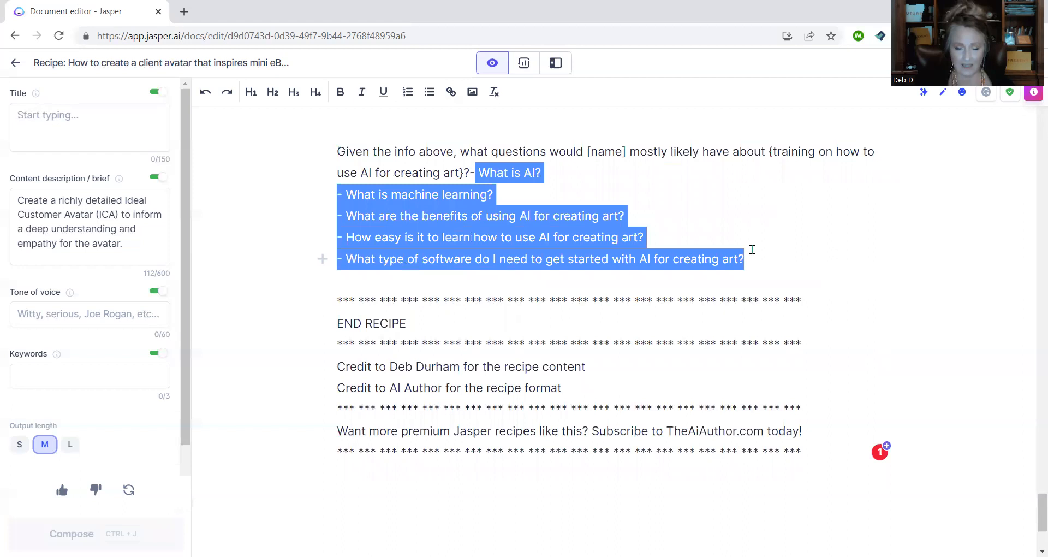
{"action": "key", "text": "BackSpace"}
{"action": "key", "text": "BackSpace"}
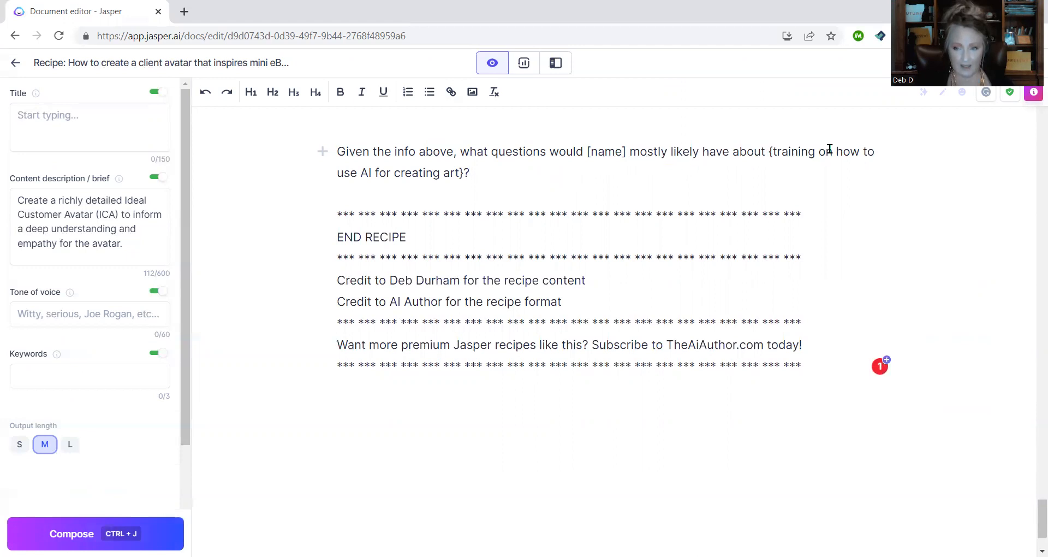
{"action": "left_click_drag", "start_coordinate": [817, 154], "coordinate": [861, 144]}
{"action": "type", "text": "to learn"}
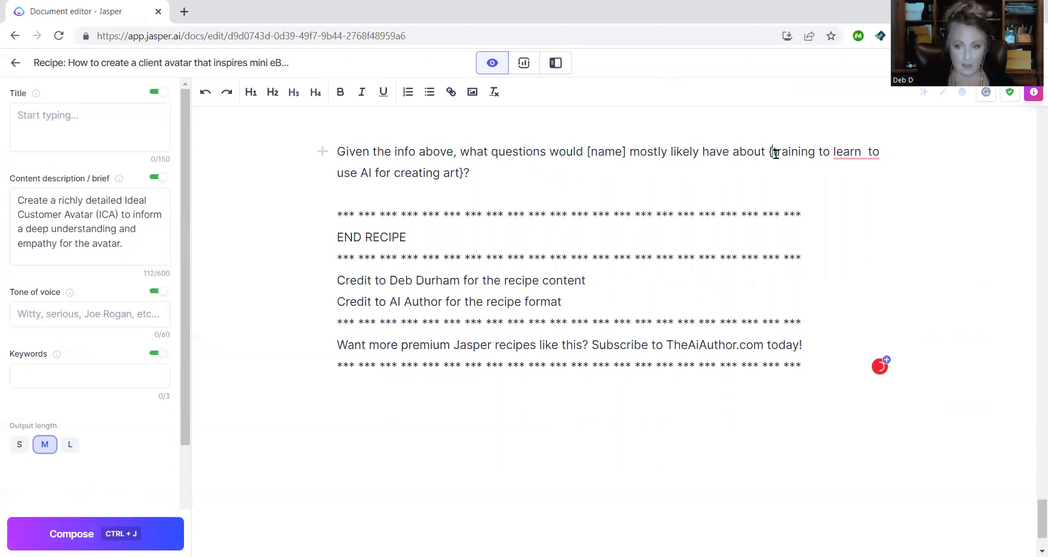
{"action": "left_click_drag", "start_coordinate": [775, 154], "coordinate": [889, 151]}
{"action": "type", "text": "using"}
{"action": "key", "text": "Delete"}
{"action": "key", "text": "Delete"}
{"action": "key", "text": "Delete"}
{"action": "key", "text": "Delete"}
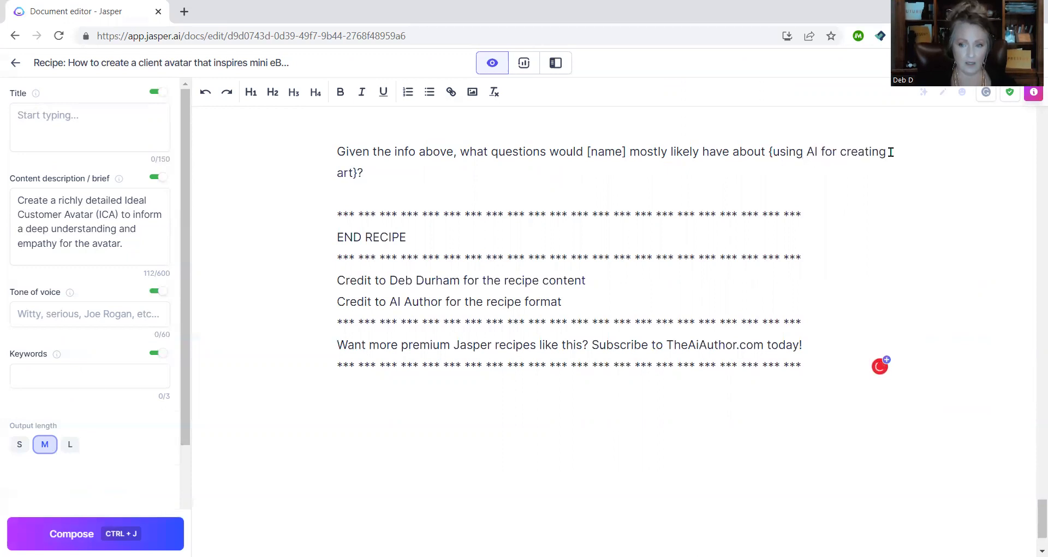
{"action": "left_click_drag", "start_coordinate": [822, 154], "coordinate": [908, 152]}
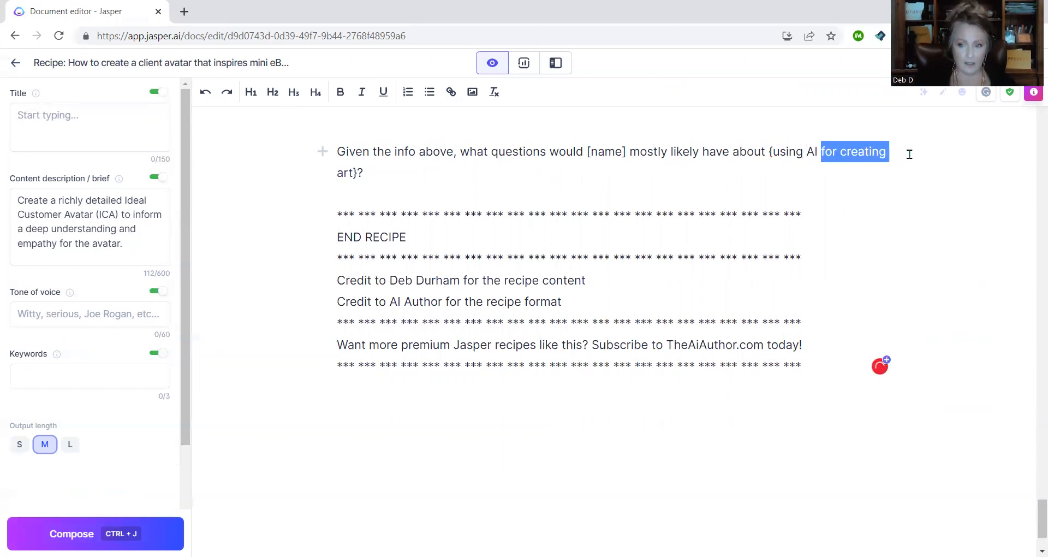
{"action": "type", "text": "to create "}
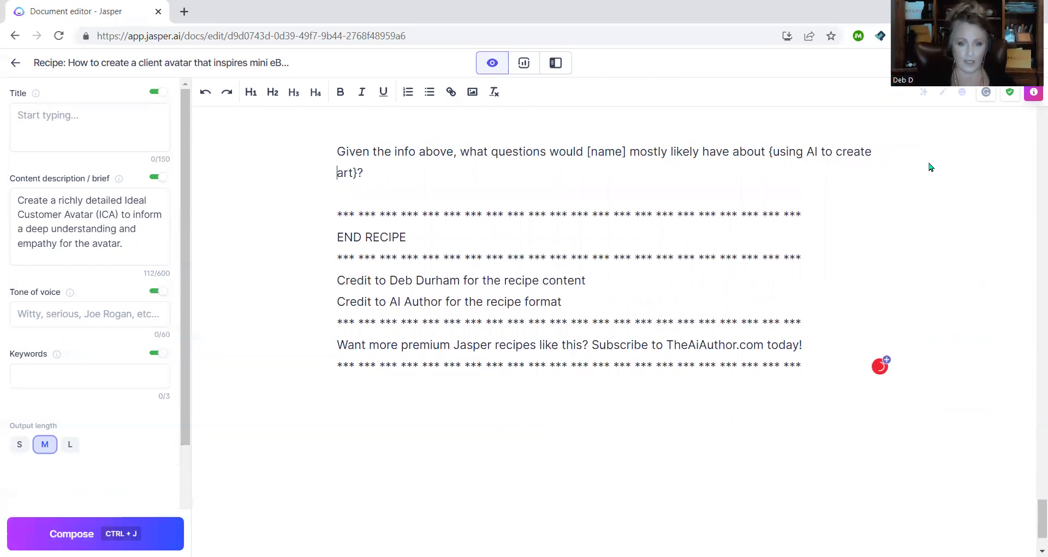
{"action": "type", "text": "via"}
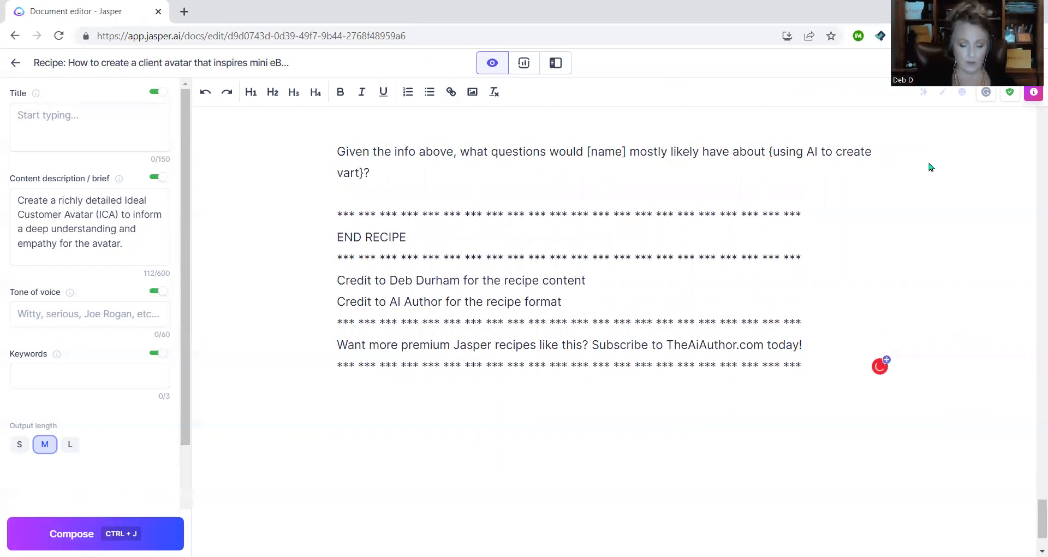
{"action": "key", "text": "BackSpace"}
{"action": "key", "text": "BackSpace"}
{"action": "key", "text": "BackSpace"}
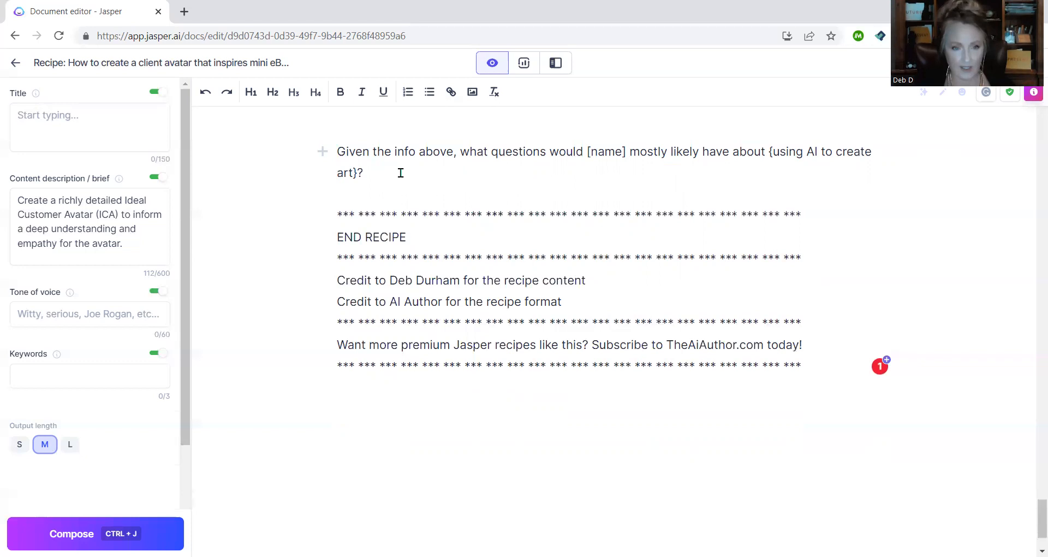
{"action": "key", "text": "ctrl+j"}
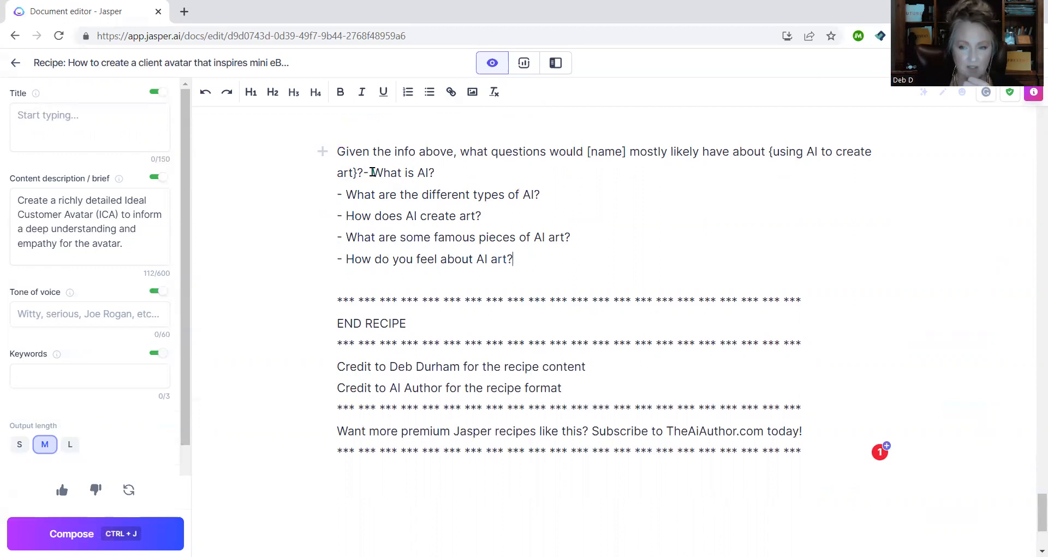
{"action": "left_click", "coordinate": [372, 172]}
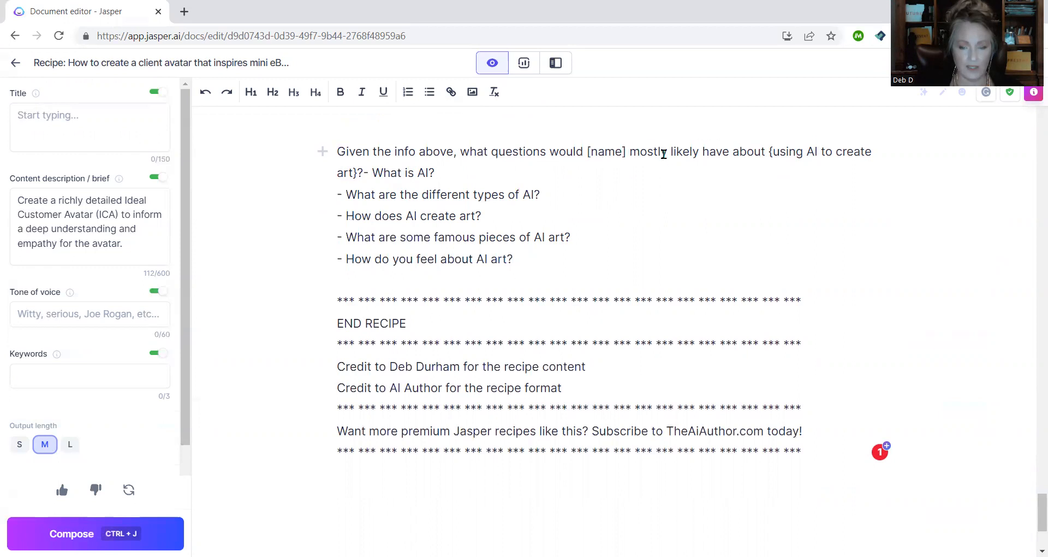
{"action": "left_click", "coordinate": [631, 153]}
{"action": "left_click_drag", "start_coordinate": [639, 153], "coordinate": [866, 250]}
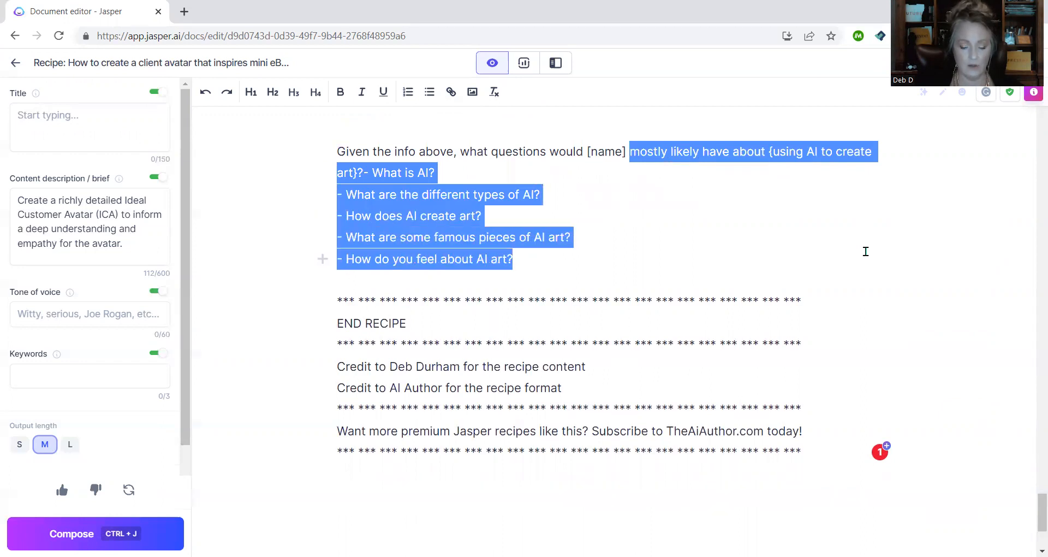
{"action": "type", "text": "want to know if"}
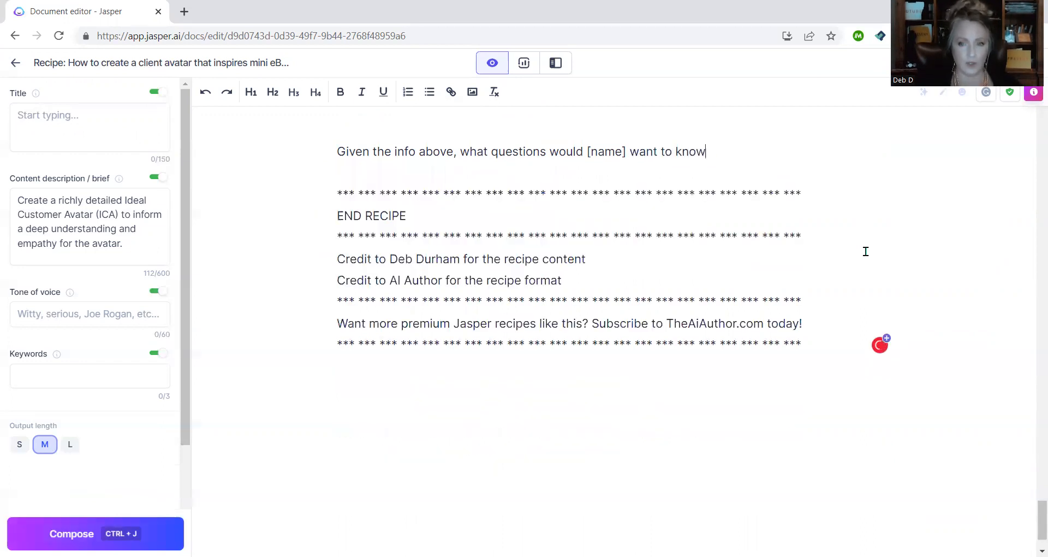
{"action": "key", "text": "BackSpace"}
{"action": "key", "text": "BackSpace"}
{"action": "key", "text": "BackSpace"}
{"action": "type", "text": "about a class that teachi"}
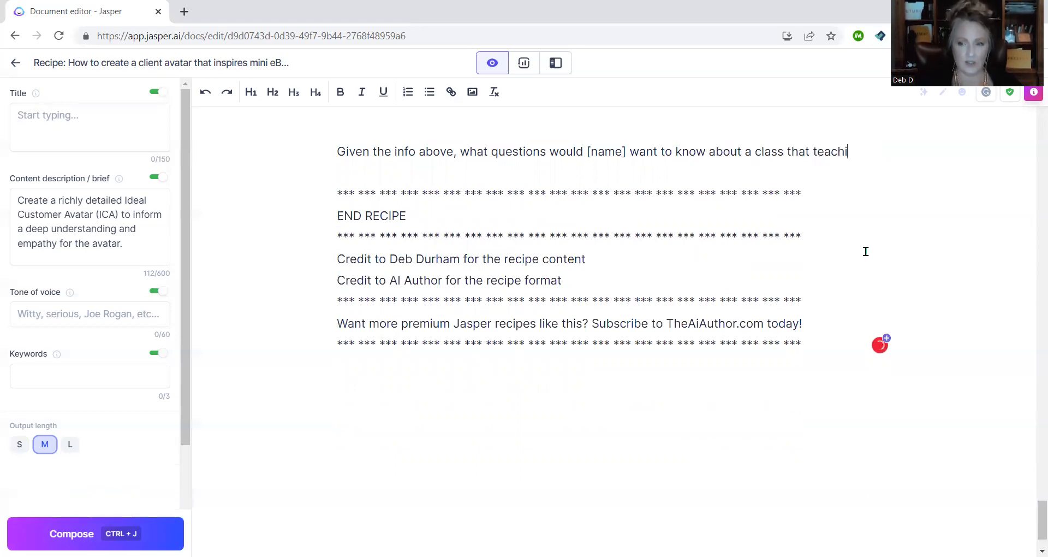
{"action": "key", "text": "BackSpace"}
{"action": "type", "text": "es people "}
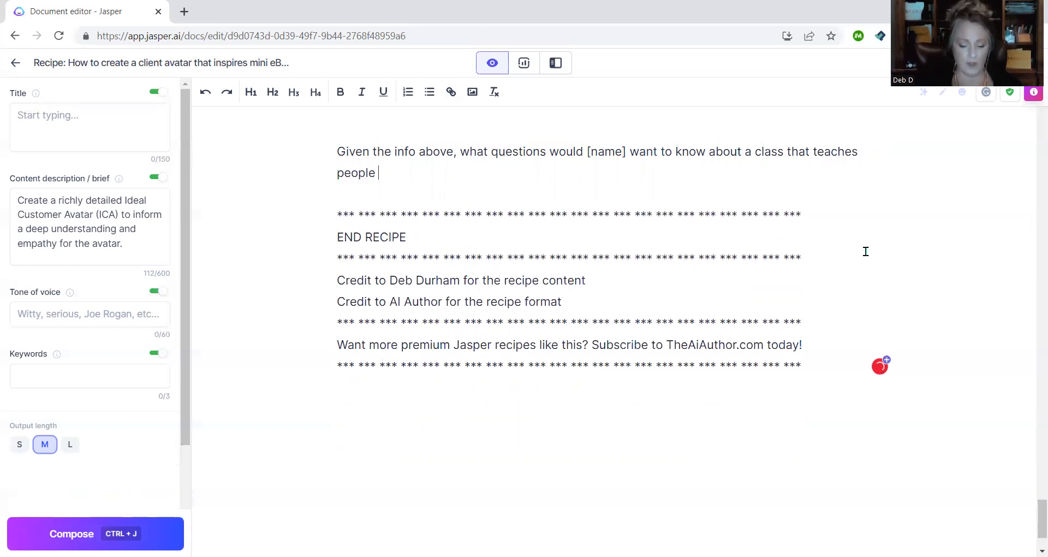
{"action": "type", "text": "how to create A"}
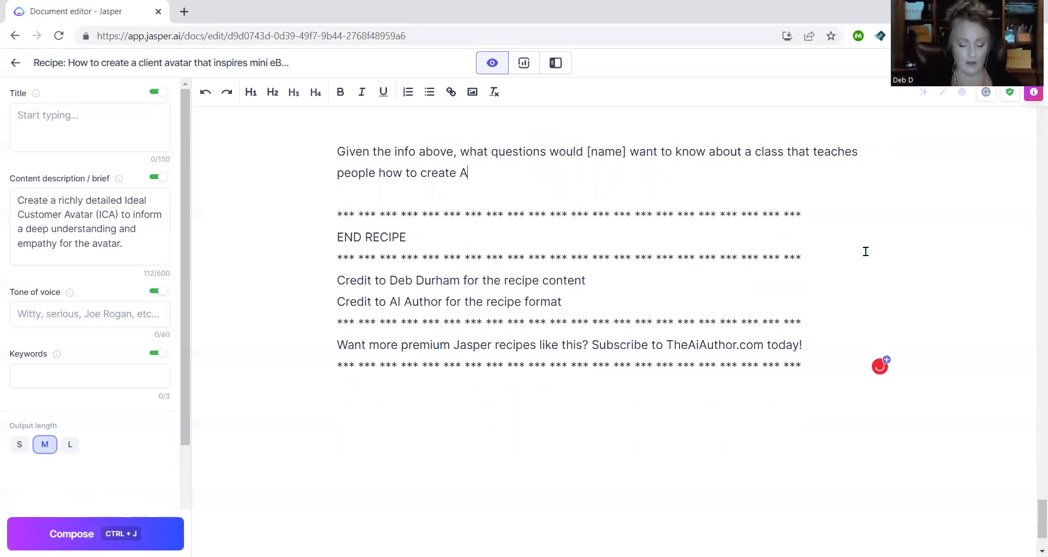
{"action": "key", "text": "BackSpace"}
{"action": "type", "text": "art with "}
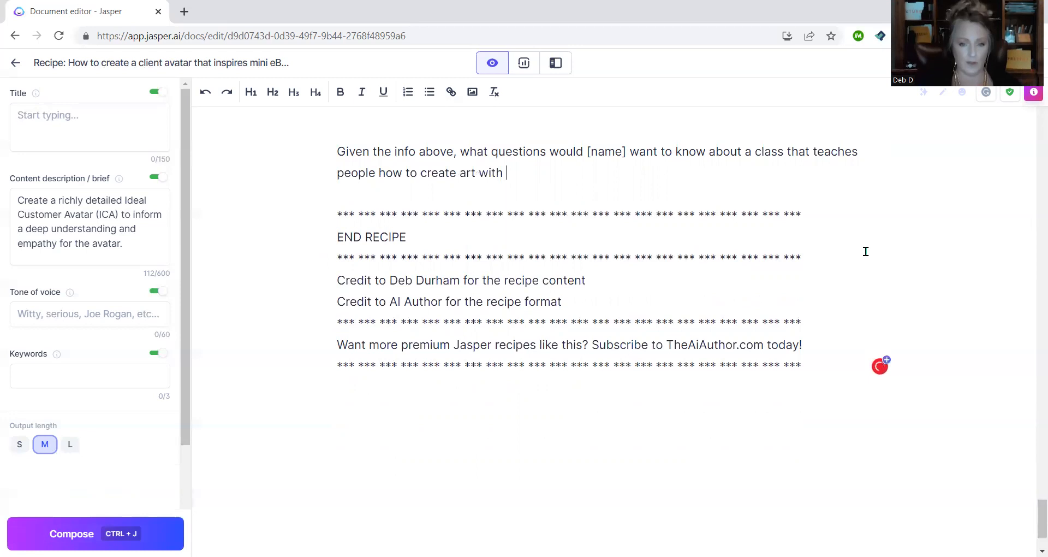
{"action": "type", "text": "AI?"}
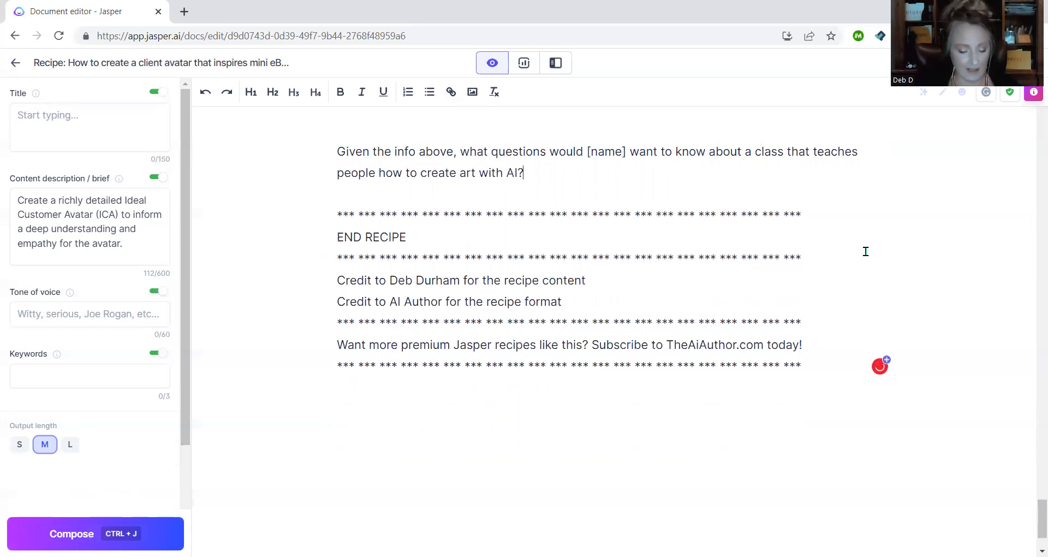
{"action": "key", "text": "ctrl+j"}
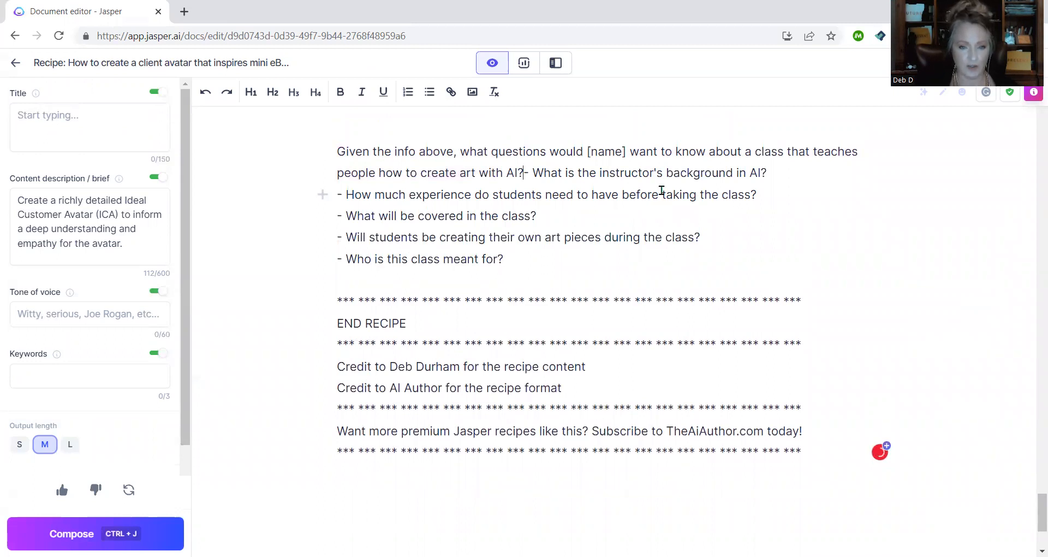
{"action": "key", "text": "Return"}
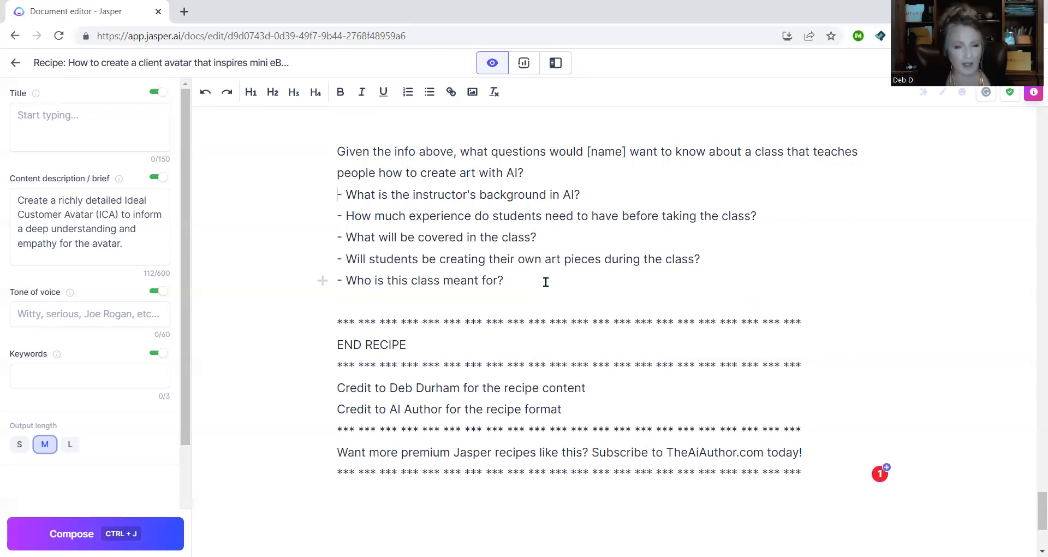
{"action": "key", "text": "Return"}
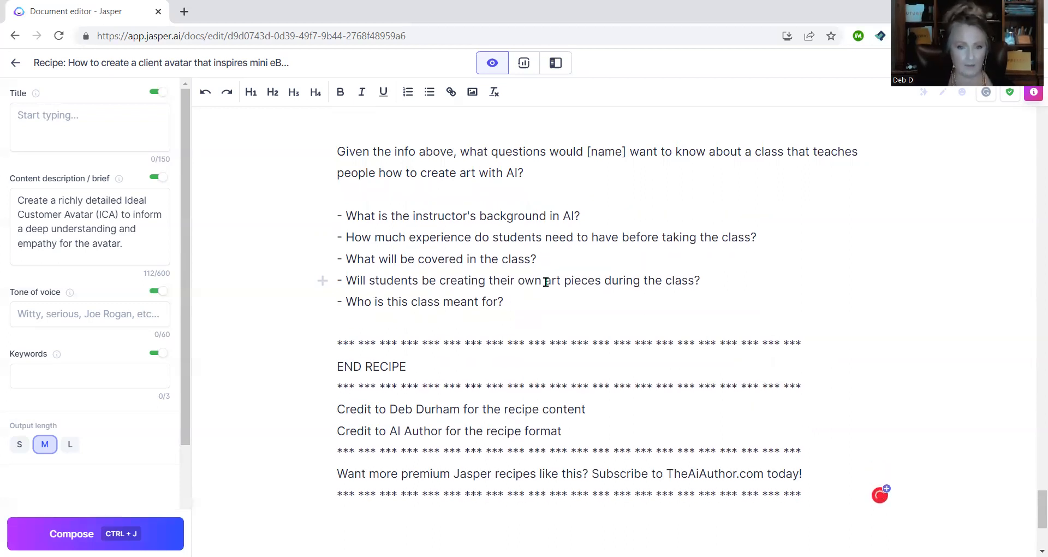
{"action": "left_click", "coordinate": [567, 301]}
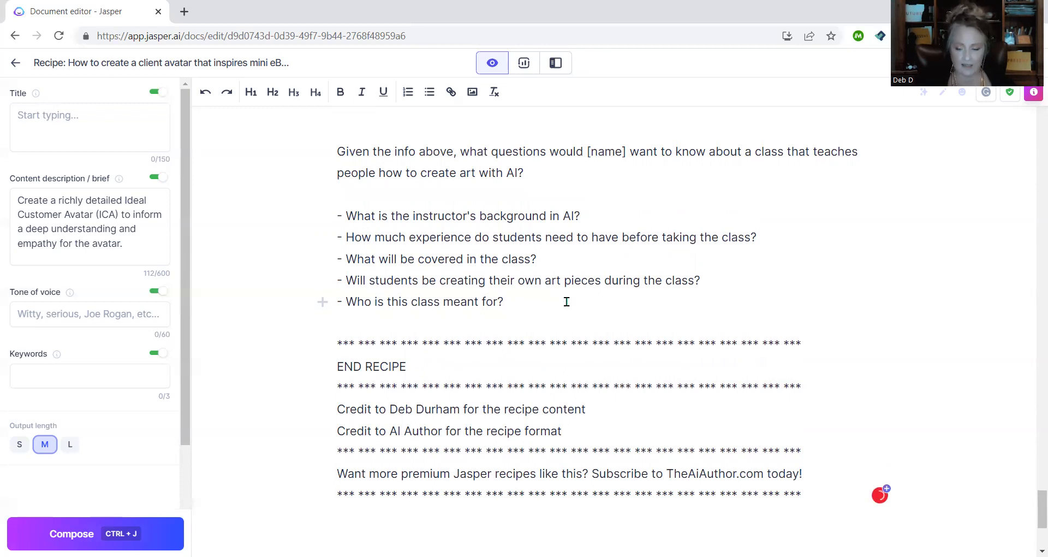
{"action": "key", "text": "Return"}
{"action": "key", "text": "Return"}
{"action": "type", "text": ">What are 10 lead magnets "}
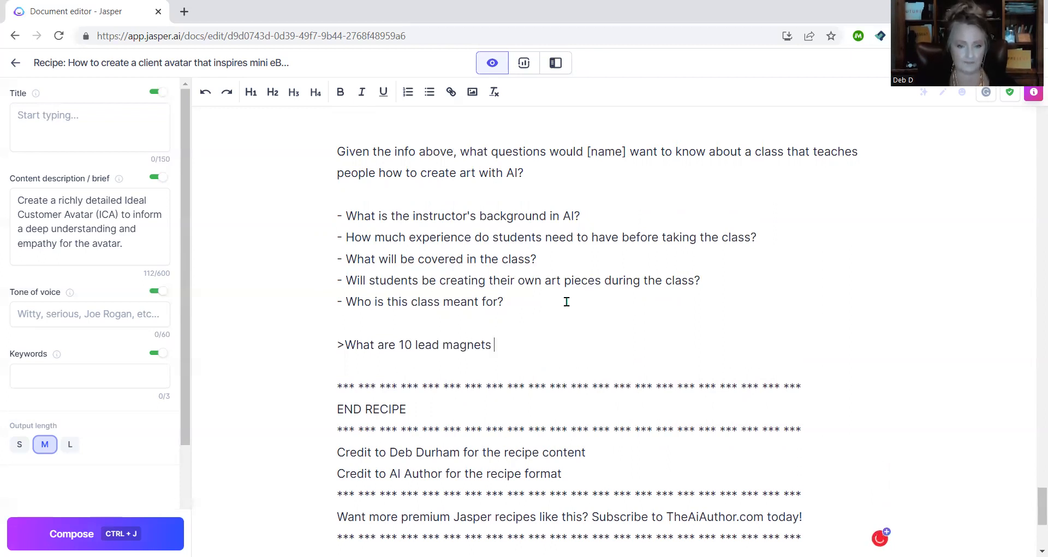
{"action": "type", "text": "bsaed o"}
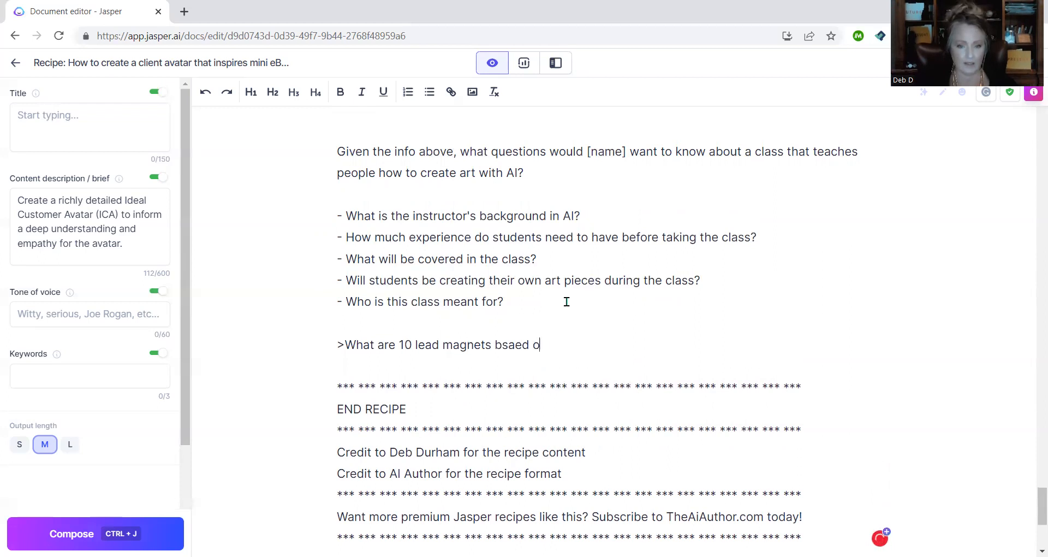
{"action": "type", "text": "n the list above"}
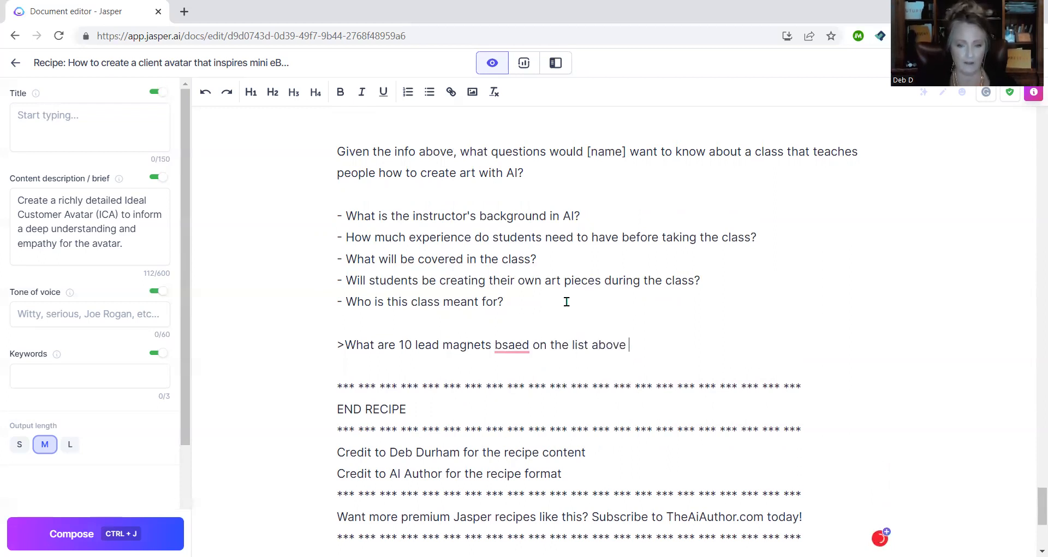
{"action": "type", "text": " that would "}
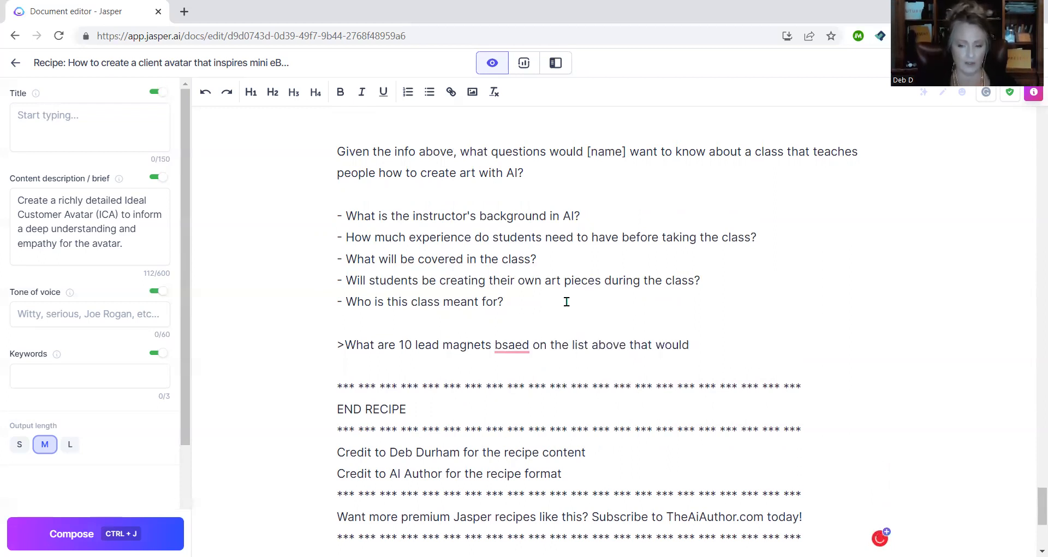
{"action": "type", "text": "be ideal for someone"}
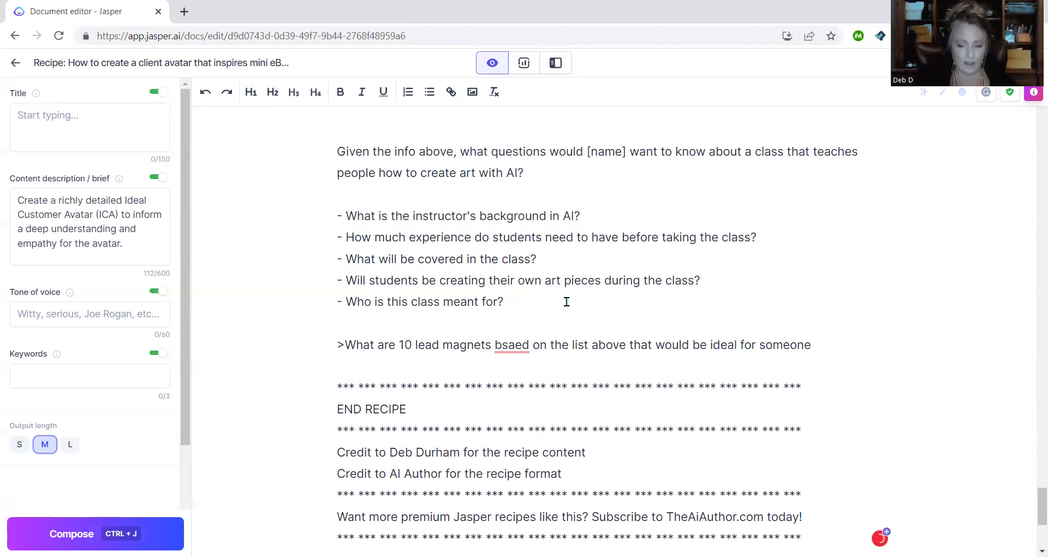
{"action": "type", "text": " in the awa"}
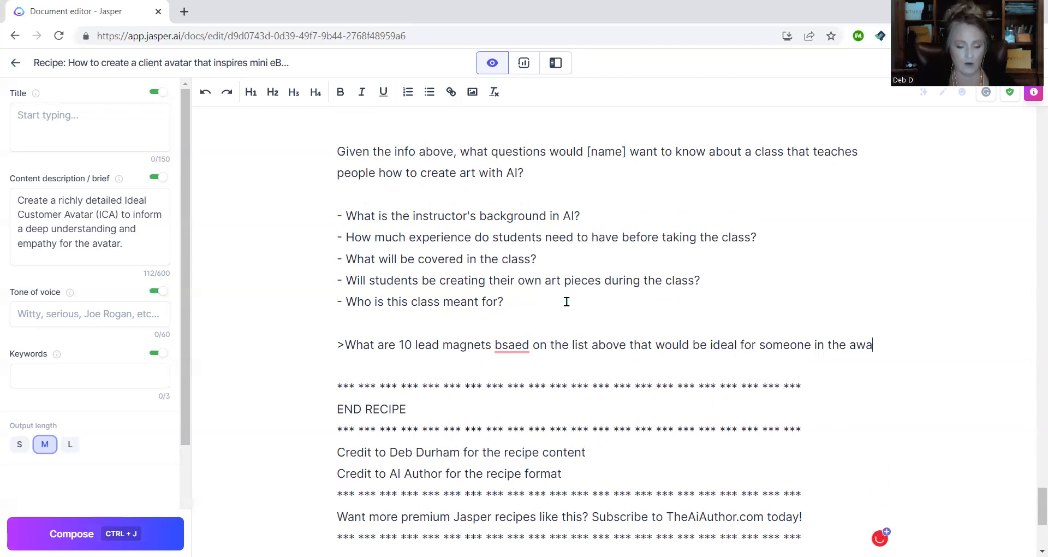
{"action": "type", "text": "reness stage"}
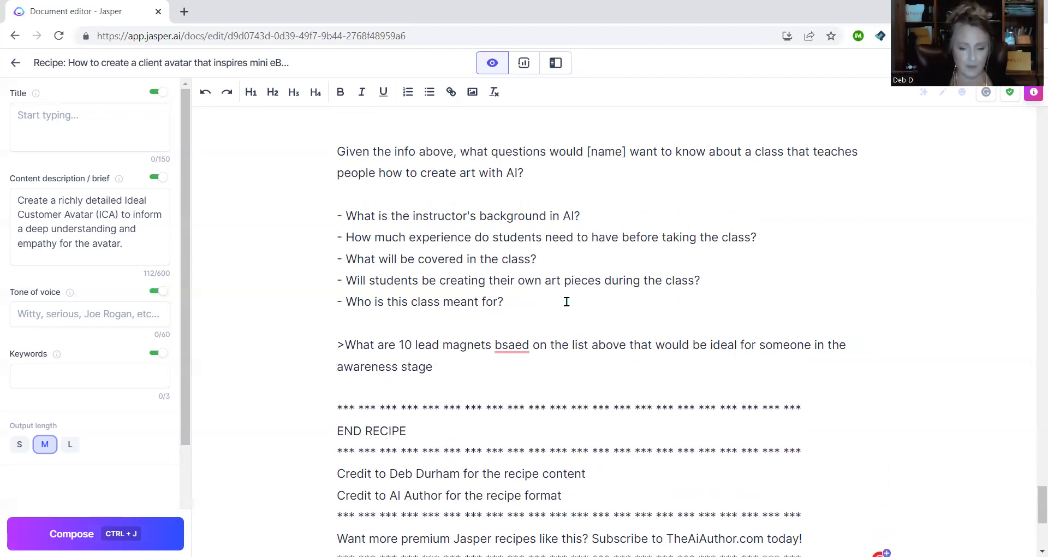
{"action": "mouse_move", "coordinate": [516, 348]}
{"action": "left_click", "coordinate": [519, 365]}
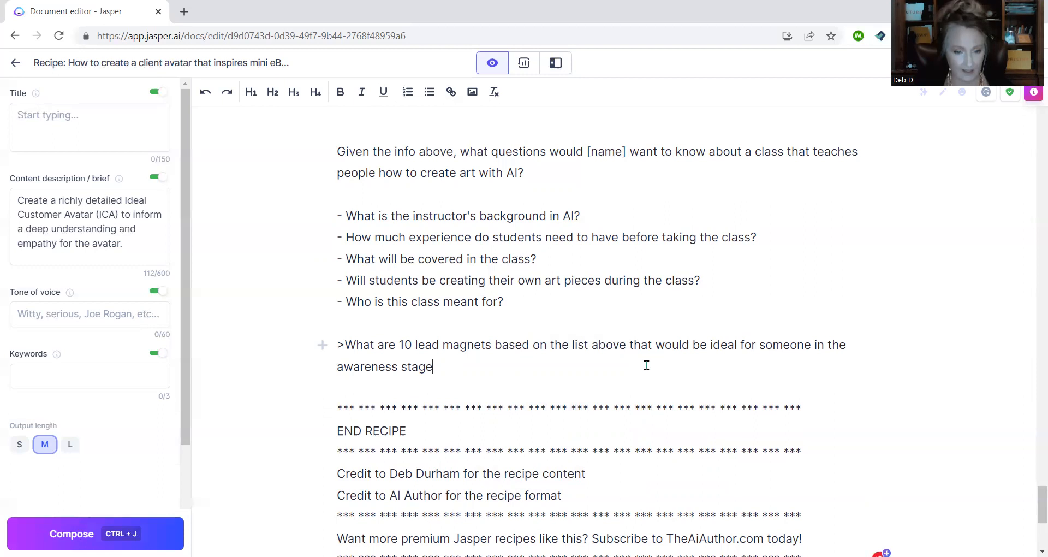
{"action": "key", "text": "ctrl+j"}
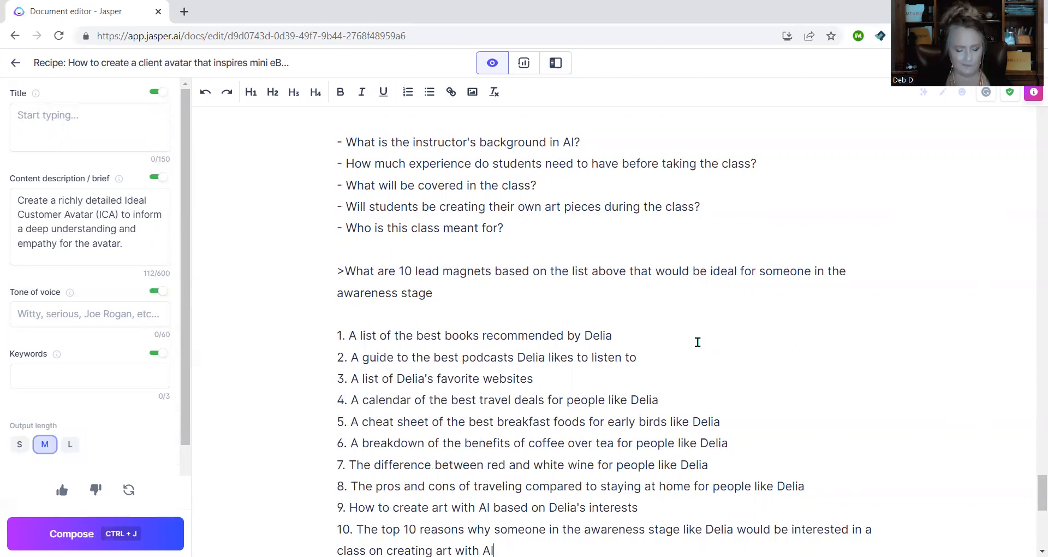
{"action": "scroll", "coordinate": [697, 342], "scroll_direction": "down", "scroll_amount": 1}
{"action": "scroll", "coordinate": [698, 342], "scroll_direction": "down", "scroll_amount": 1}
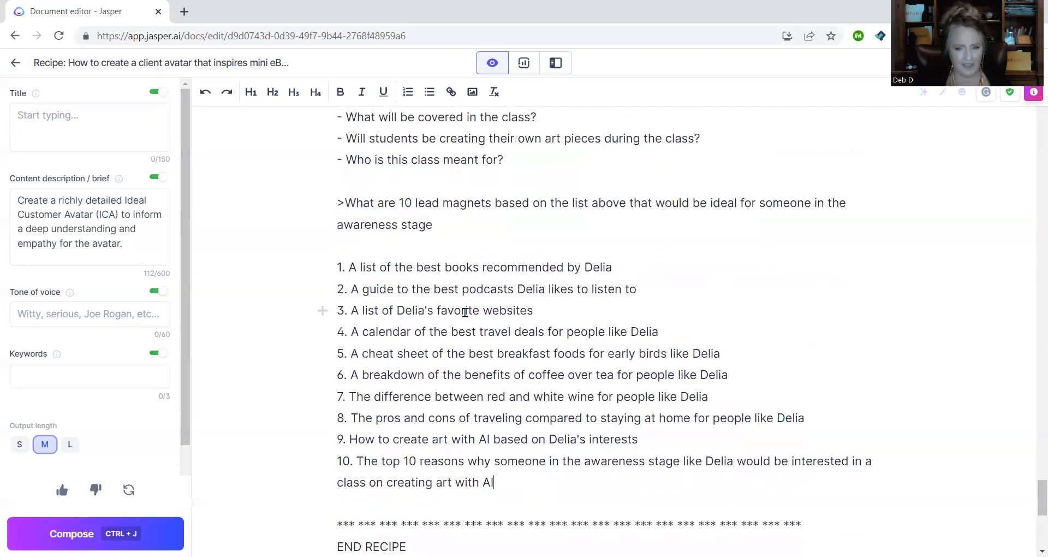
{"action": "scroll", "coordinate": [508, 276], "scroll_direction": "up", "scroll_amount": 3}
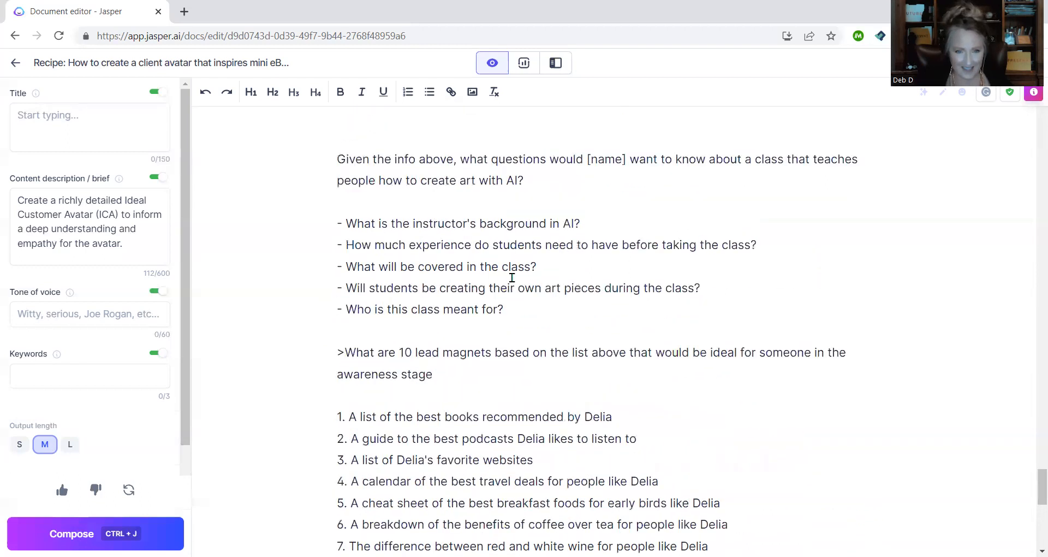
{"action": "scroll", "coordinate": [513, 278], "scroll_direction": "up", "scroll_amount": 2}
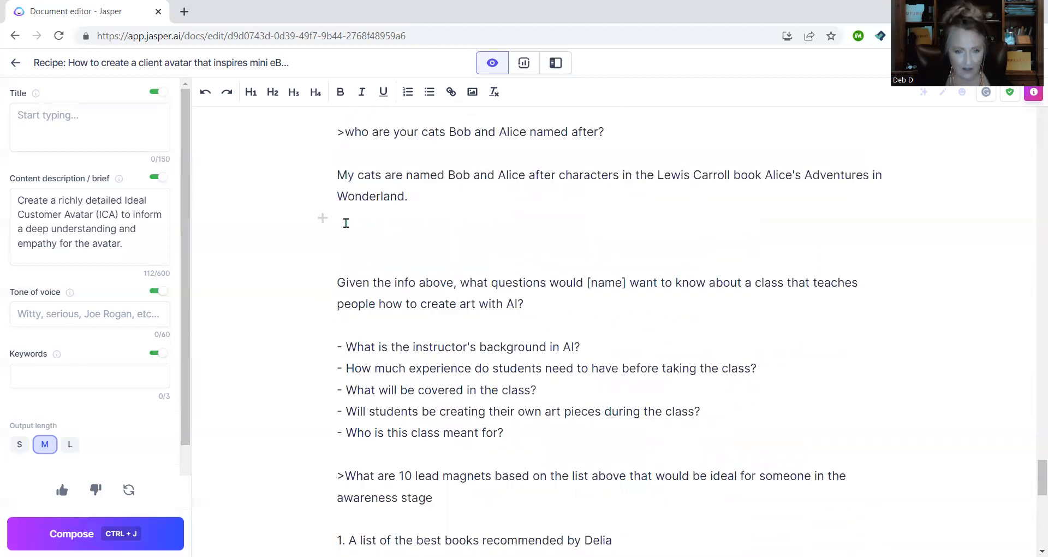
{"action": "scroll", "coordinate": [346, 223], "scroll_direction": "down", "scroll_amount": 5}
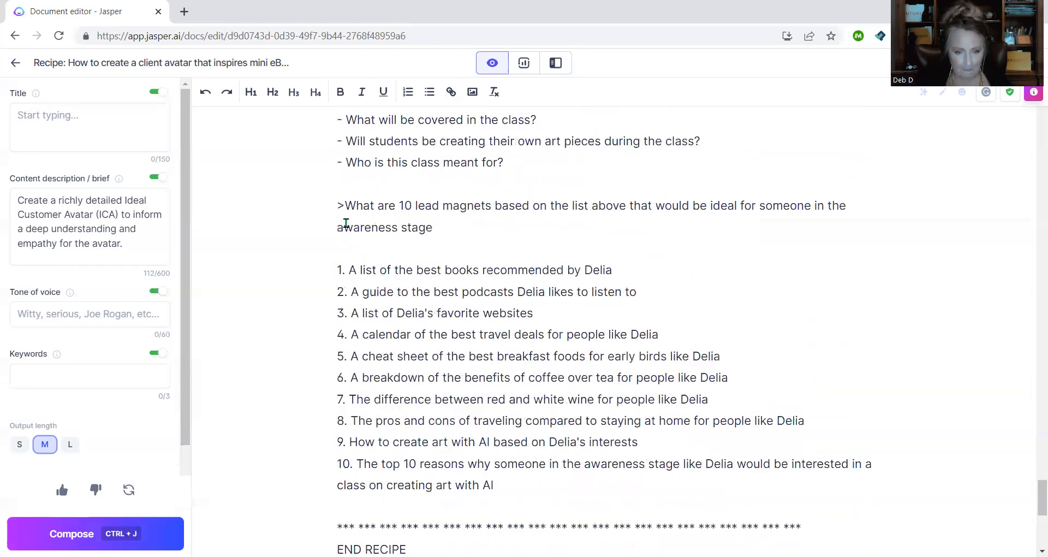
{"action": "scroll", "coordinate": [347, 223], "scroll_direction": "down", "scroll_amount": 1}
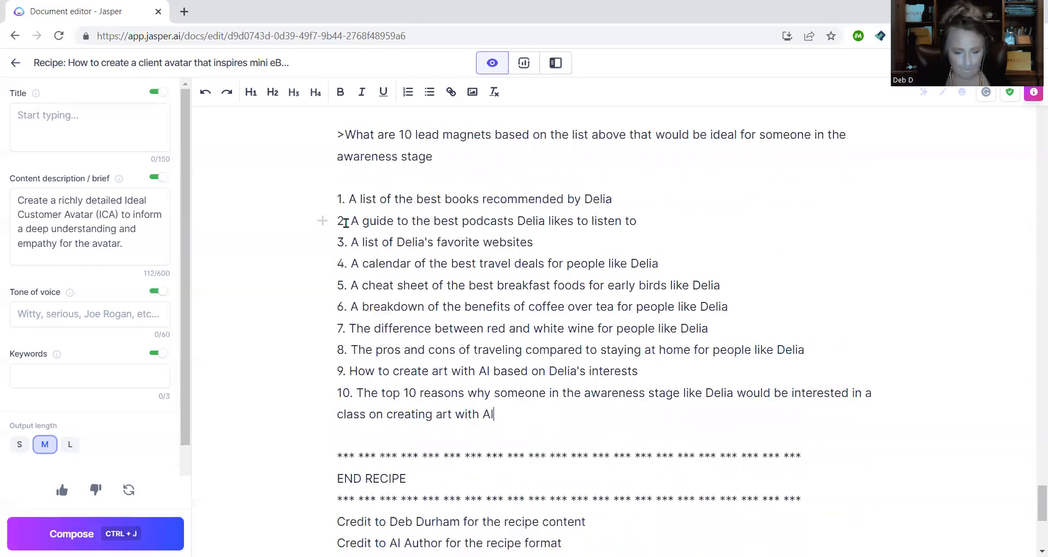
{"action": "left_click_drag", "start_coordinate": [338, 371], "coordinate": [716, 370]}
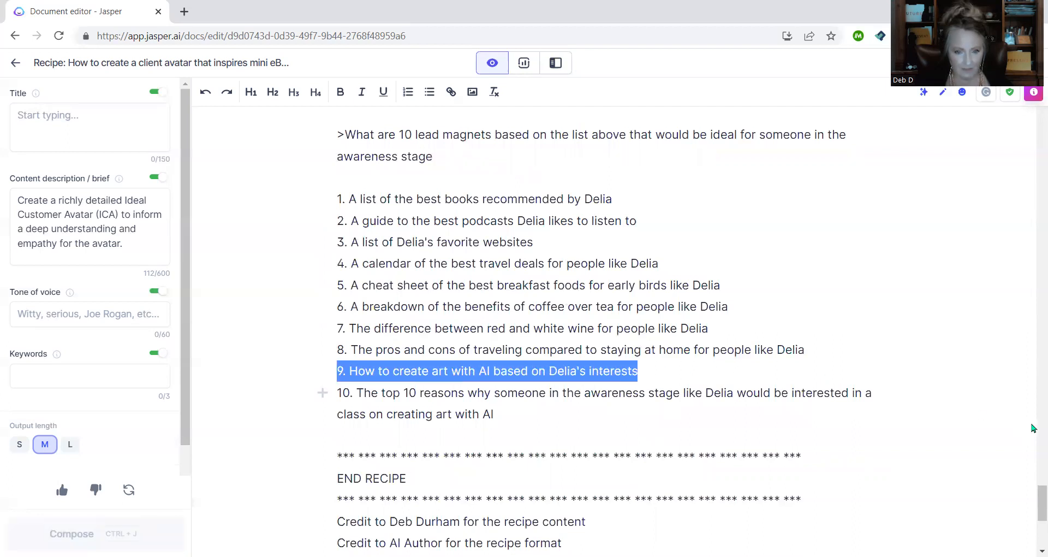